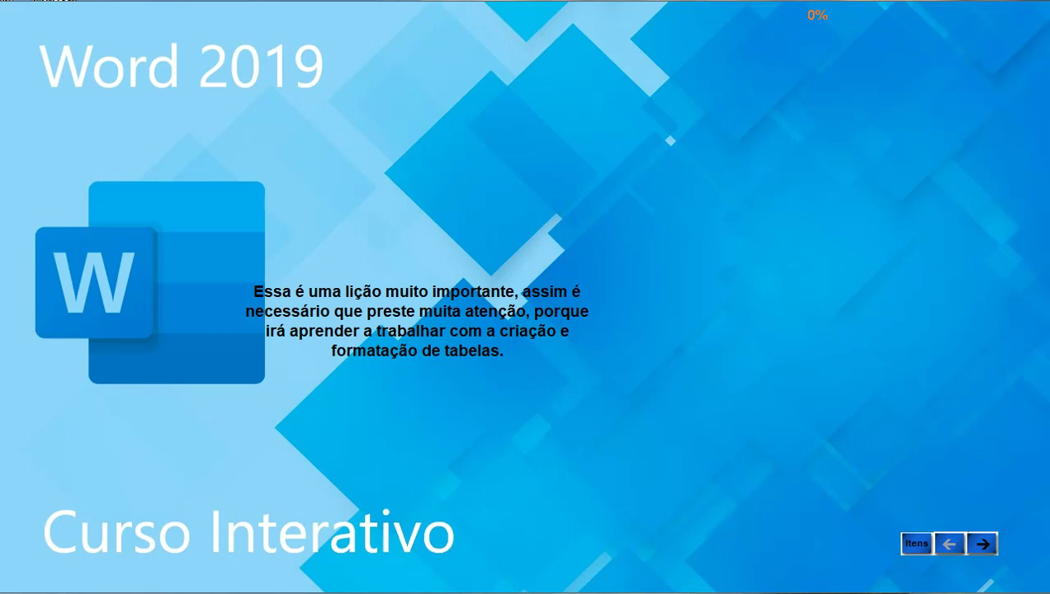
- Advance past the course intro to the slide explaining the Inserir tab
left_click(981, 547)
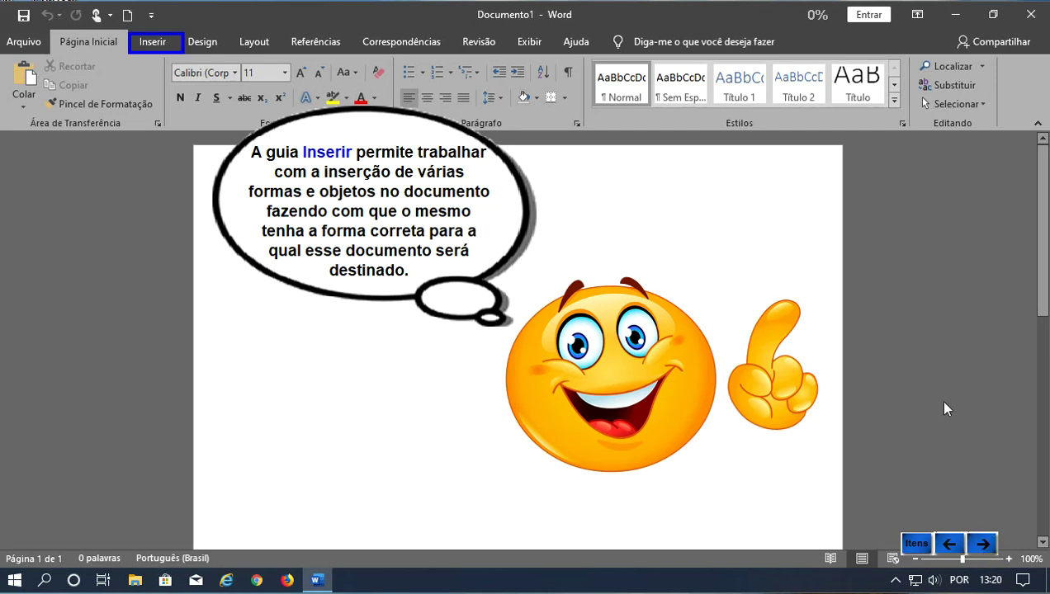
- Show the Inserir tab features and reach the Páginas group explanation
left_click(983, 542)
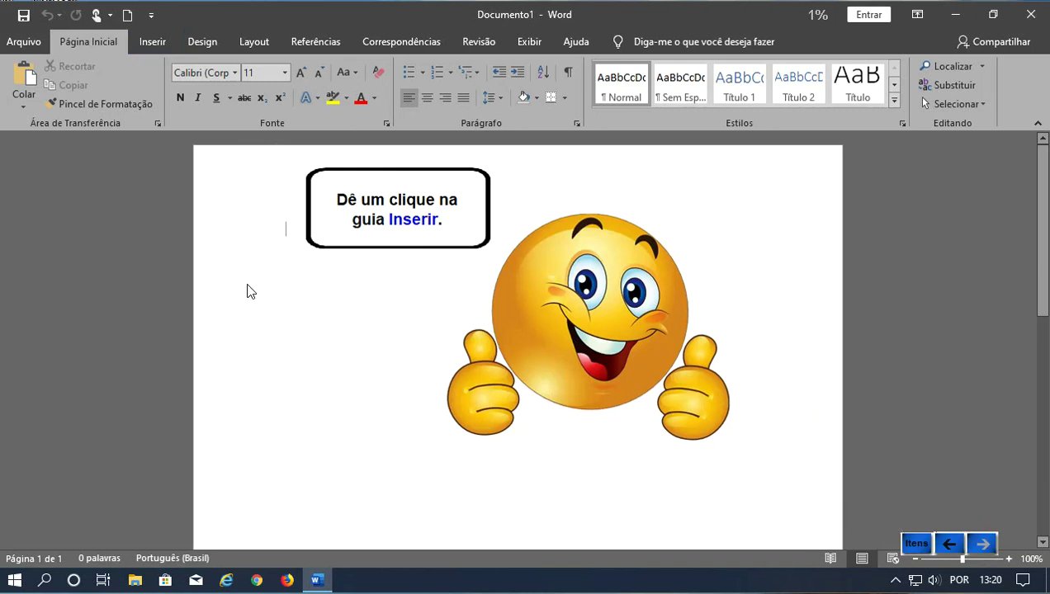
left_click(152, 41)
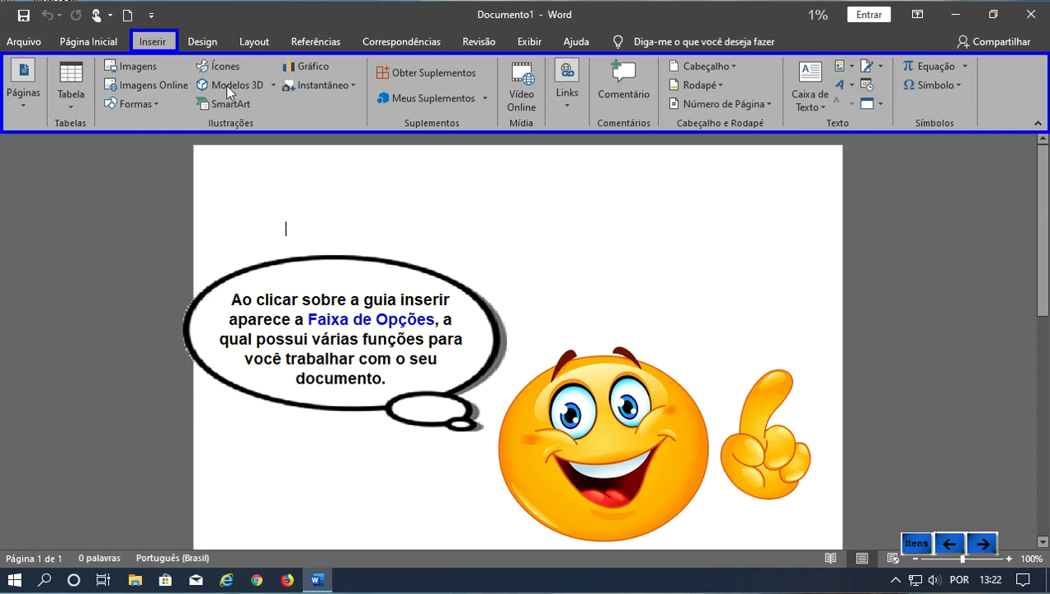
left_click(983, 544)
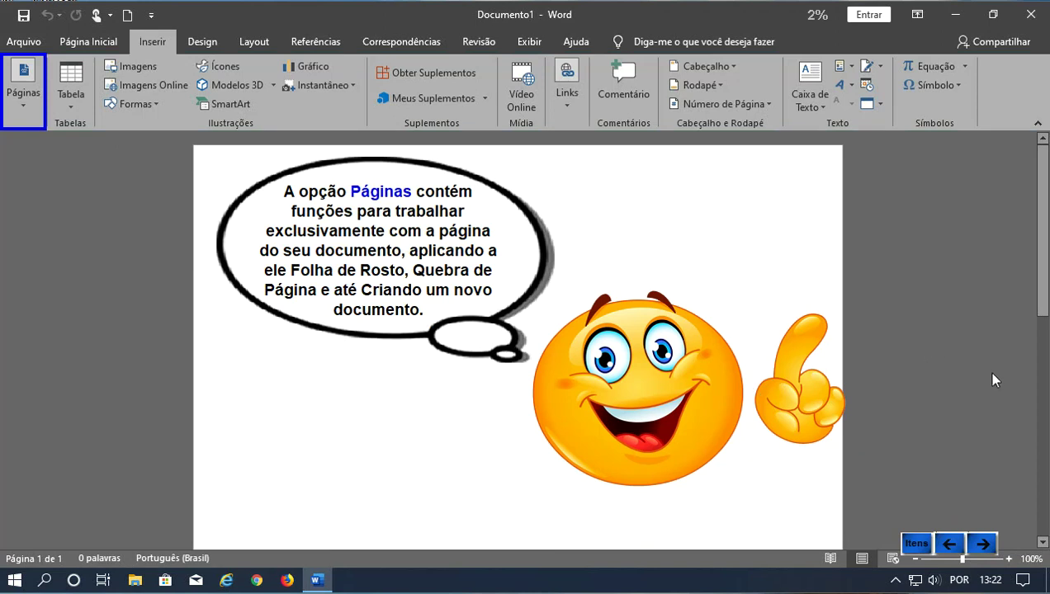
left_click(982, 544)
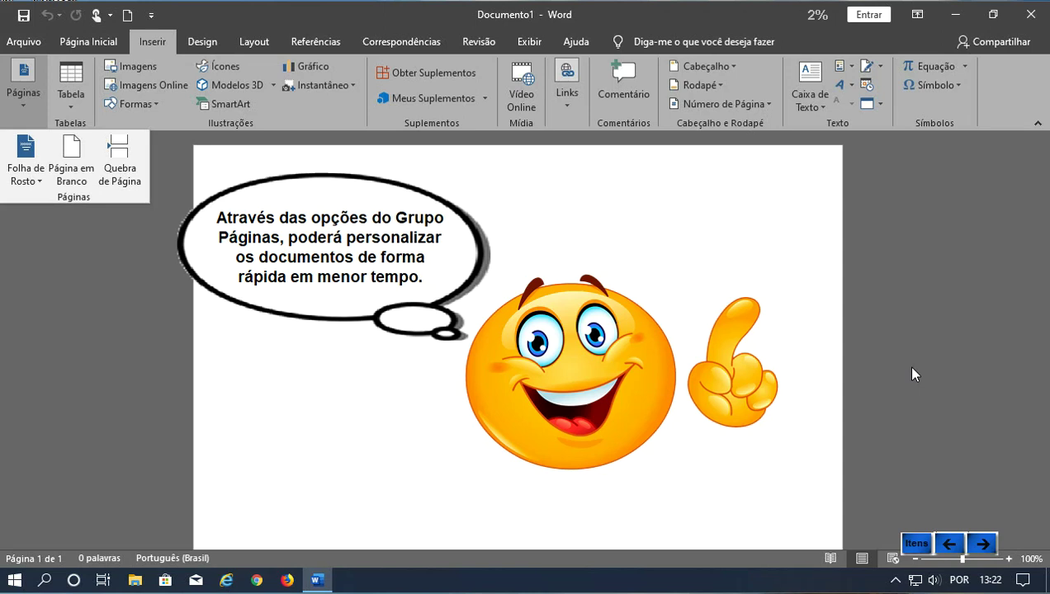
- Step through the Folha de Rosto, Página em Branco and Quebra de Página explanations
left_click(981, 545)
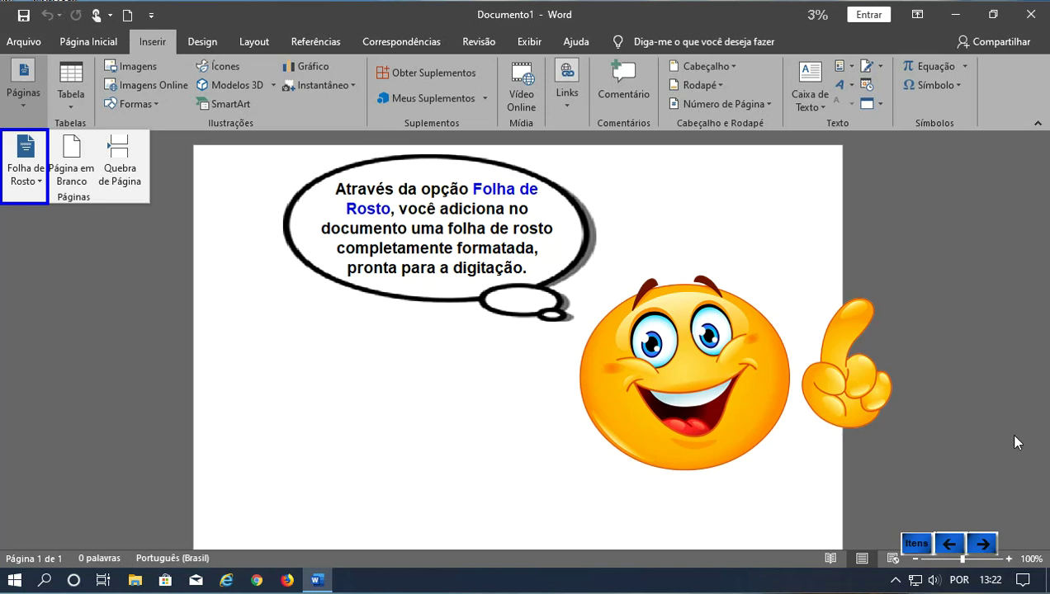
left_click(979, 543)
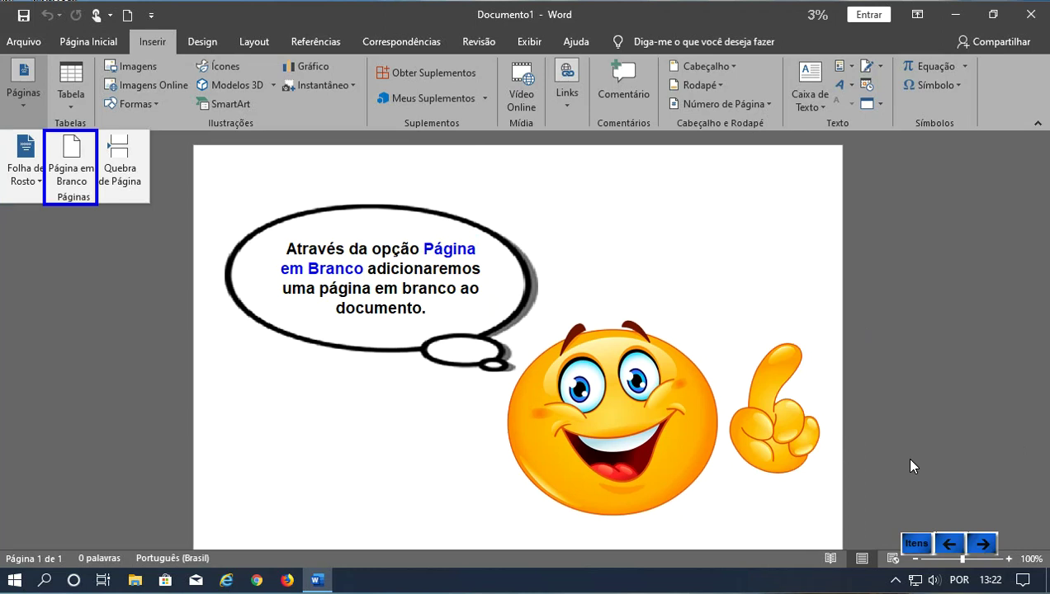
left_click(981, 542)
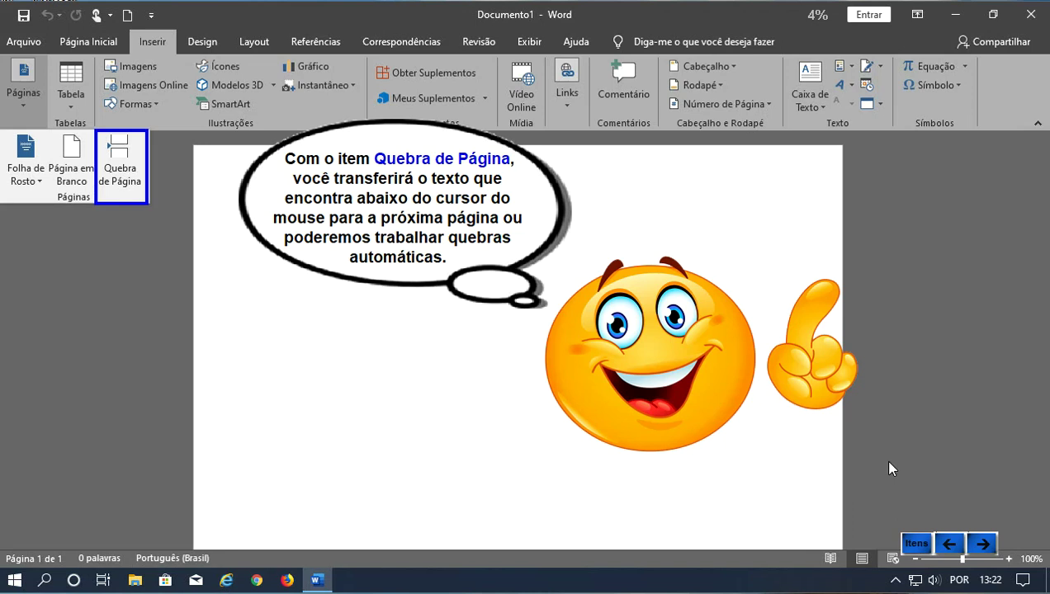
left_click(985, 541)
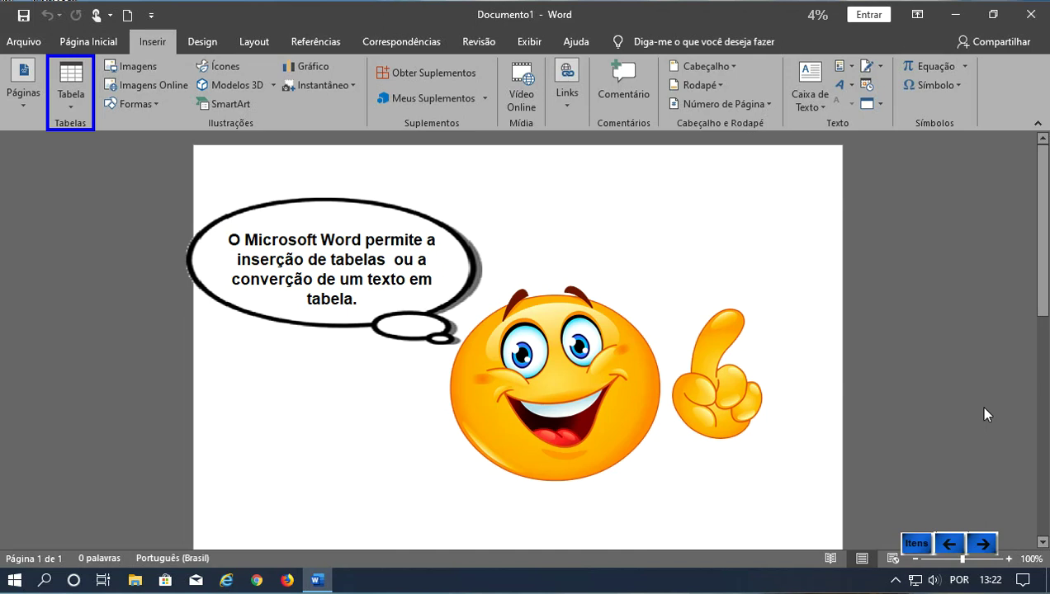
- Step through the Ilustrações slides: Imagens, Imagens Online, Formas and SmartArt
left_click(985, 543)
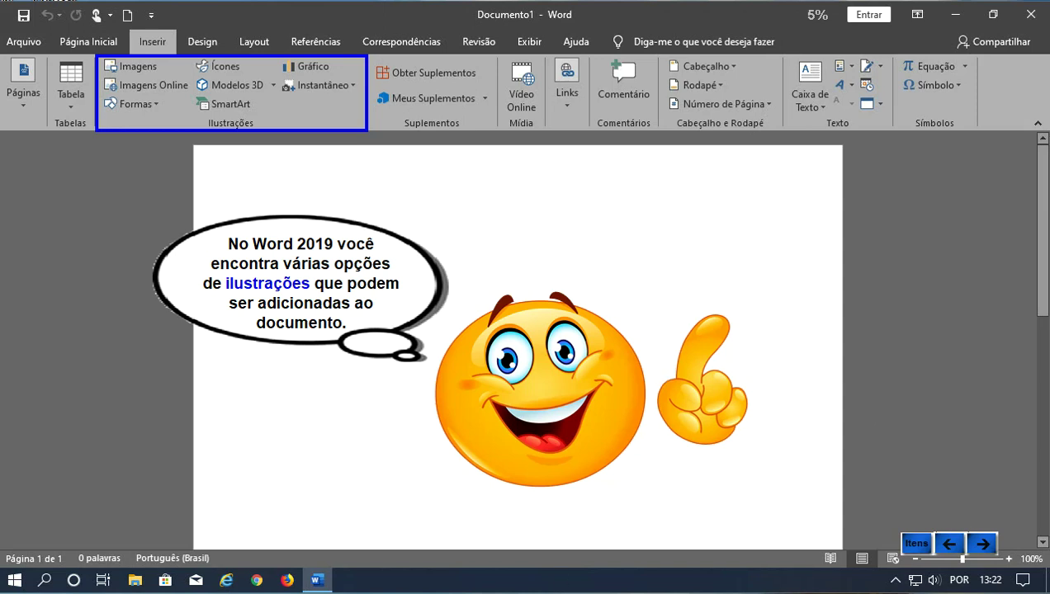
left_click(981, 544)
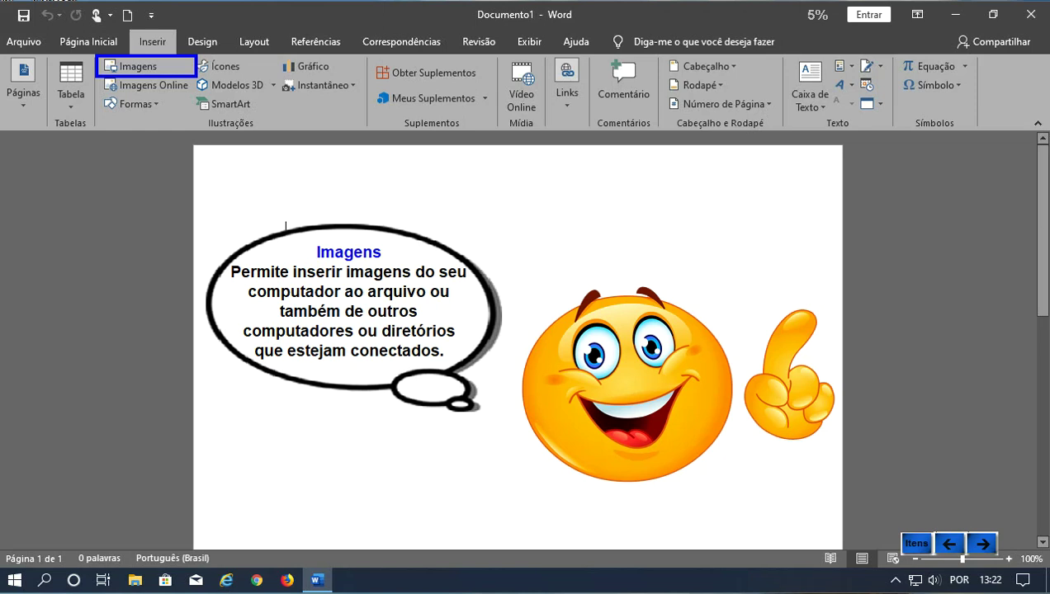
left_click(985, 545)
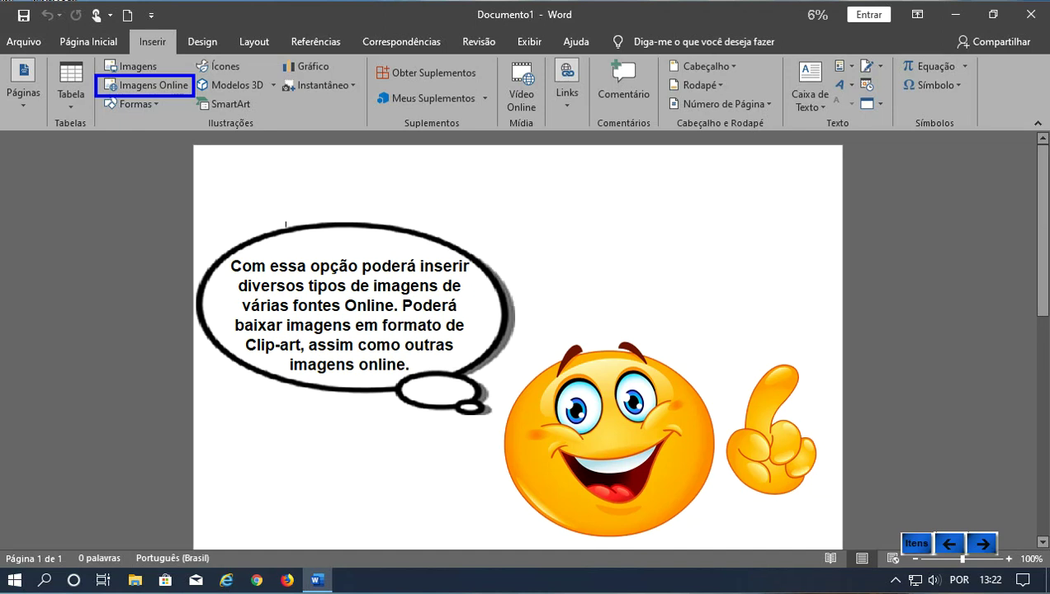
left_click(981, 544)
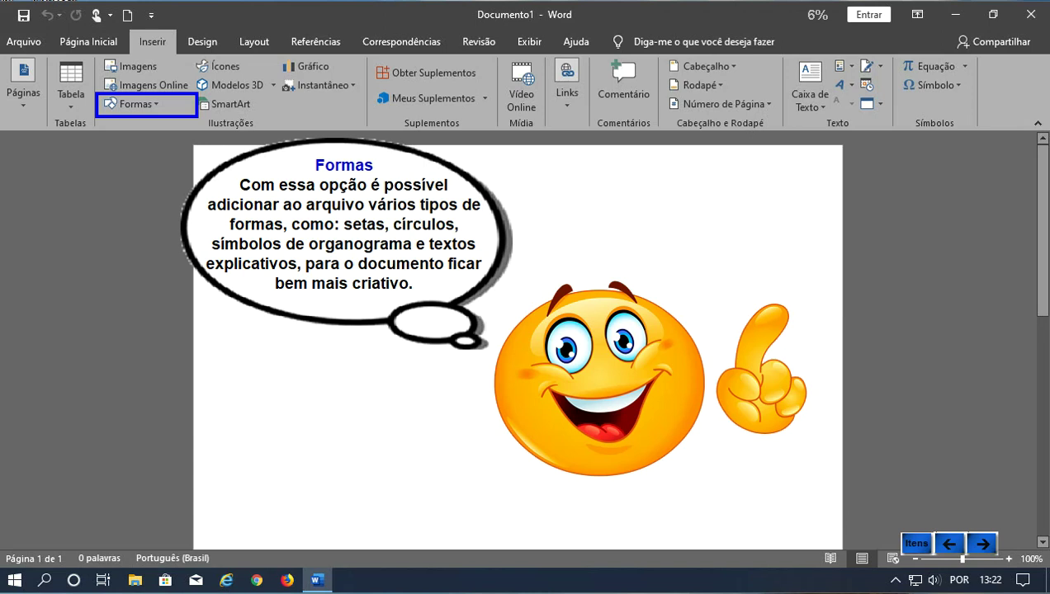
left_click(981, 547)
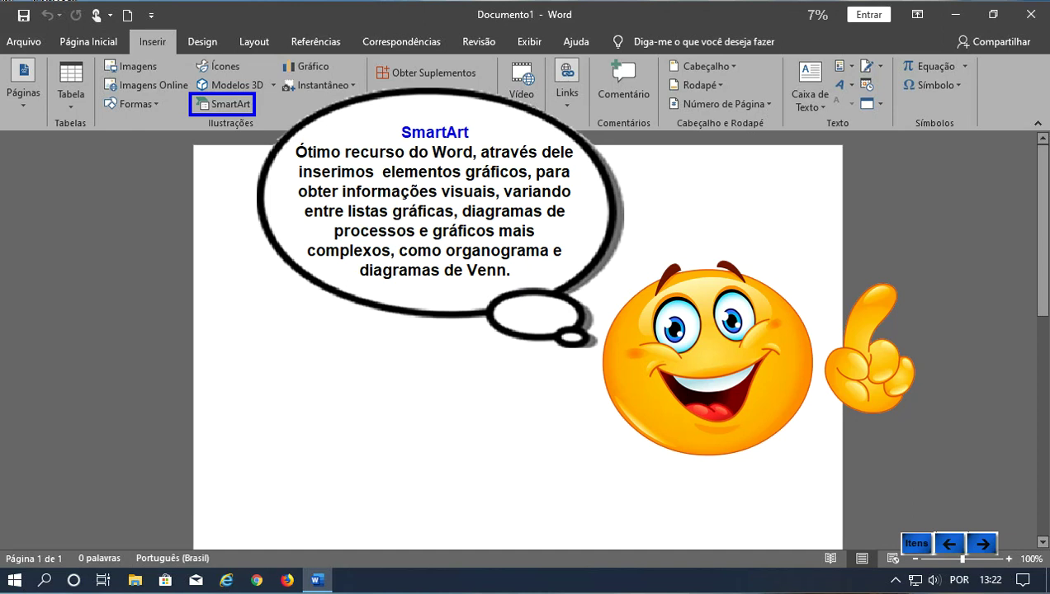
- Step through the Gráfico, Links, Cabeçalho e Rodapé, Texto and Símbolo slides to the Tabela prompt
left_click(981, 543)
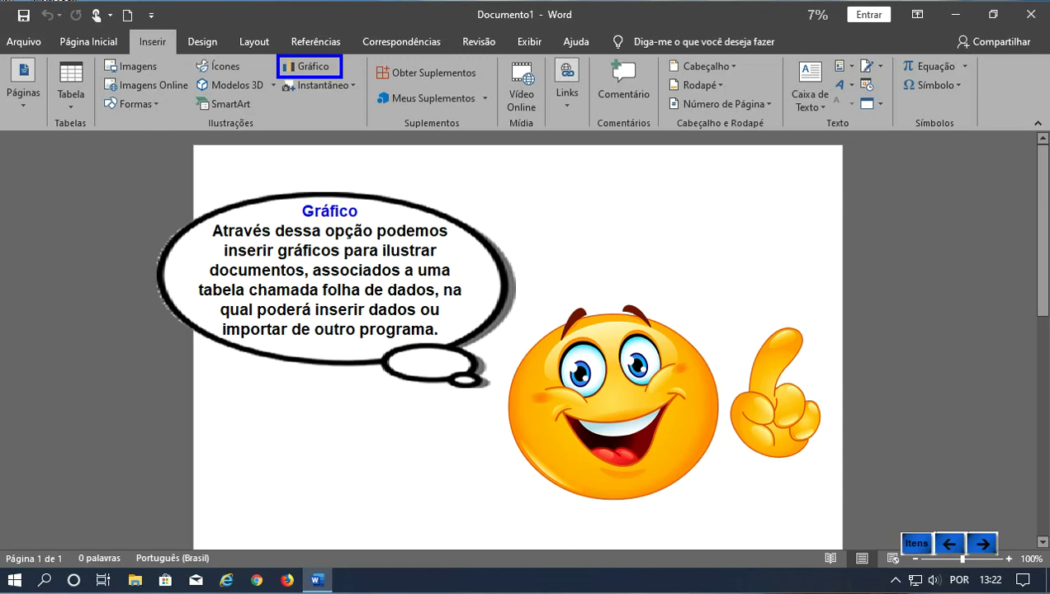
left_click(983, 543)
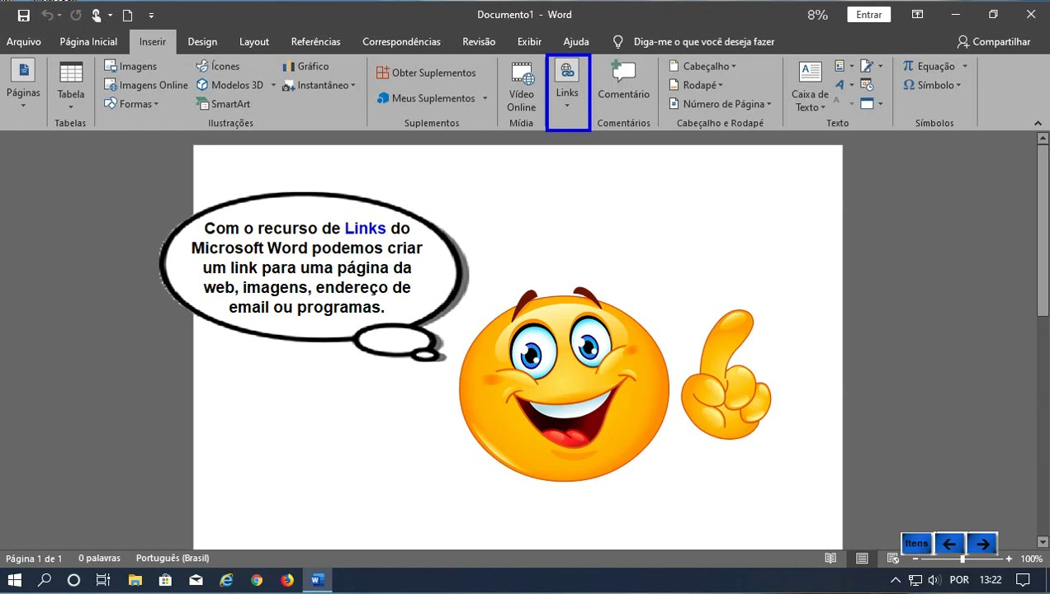
left_click(984, 542)
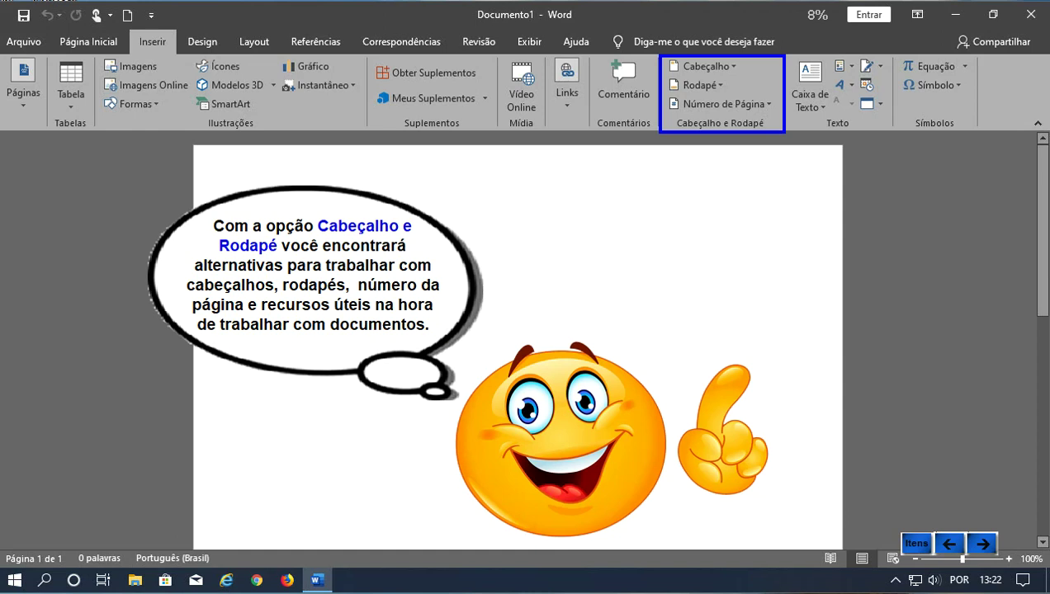
left_click(981, 543)
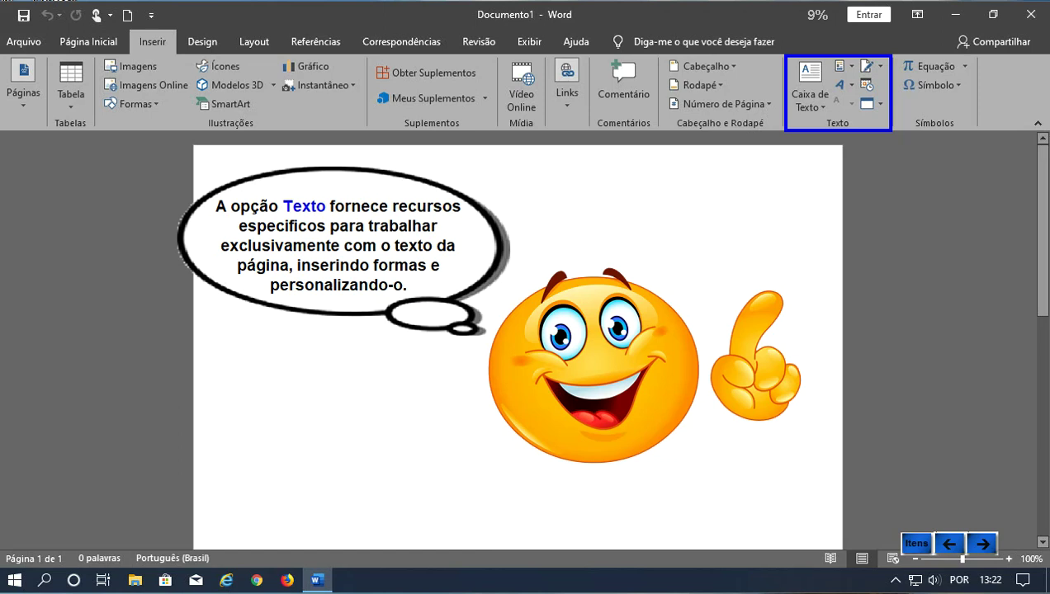
left_click(994, 547)
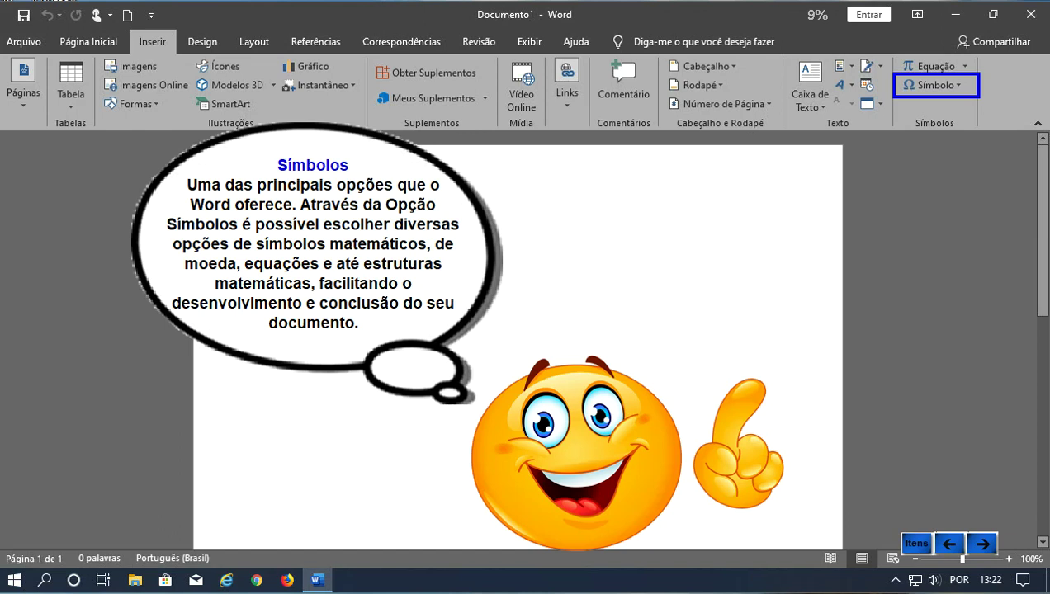
left_click(983, 543)
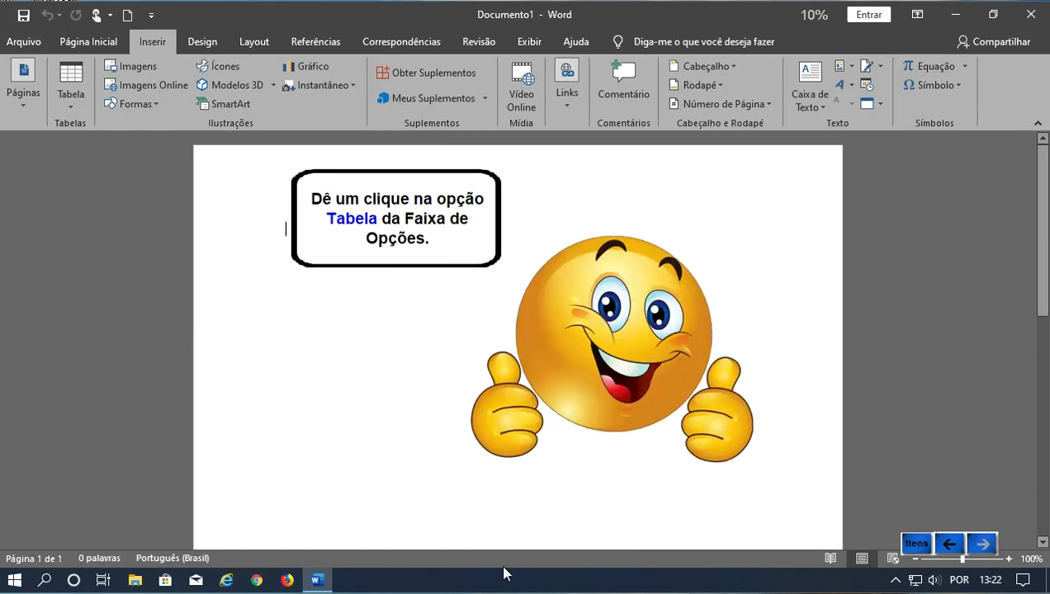
- Open the Tabela menu and view the preformatted tables, size grid and Desenhar Tabela explanations
left_click(72, 104)
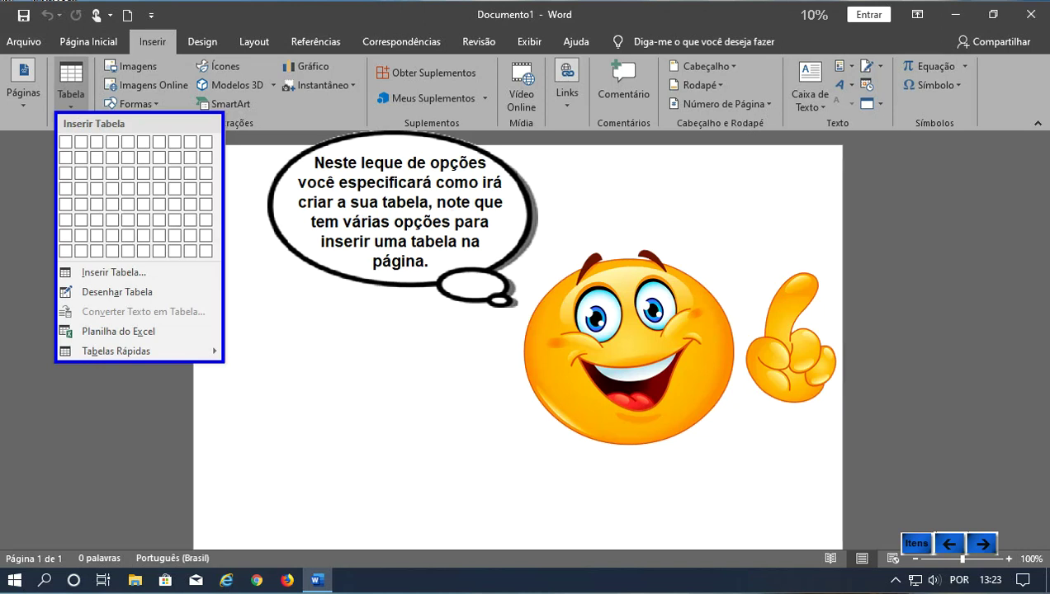
left_click(982, 543)
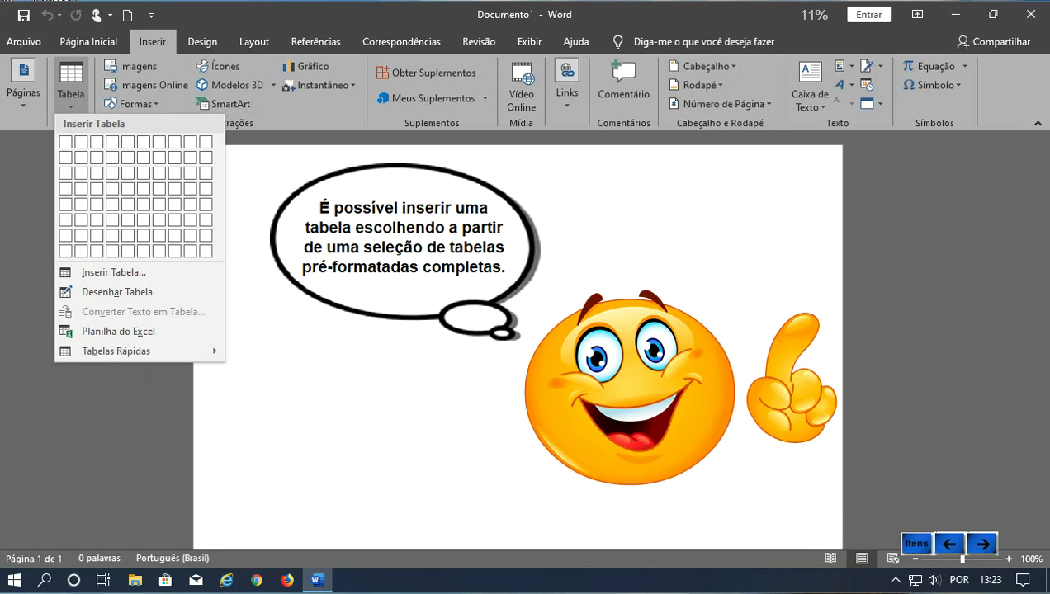
left_click(987, 545)
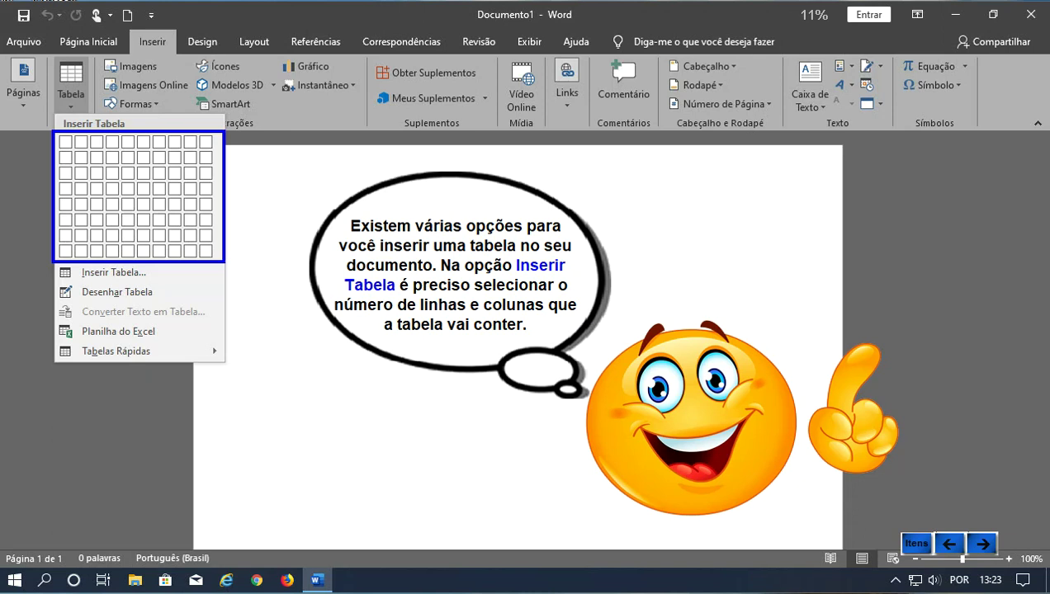
left_click(982, 543)
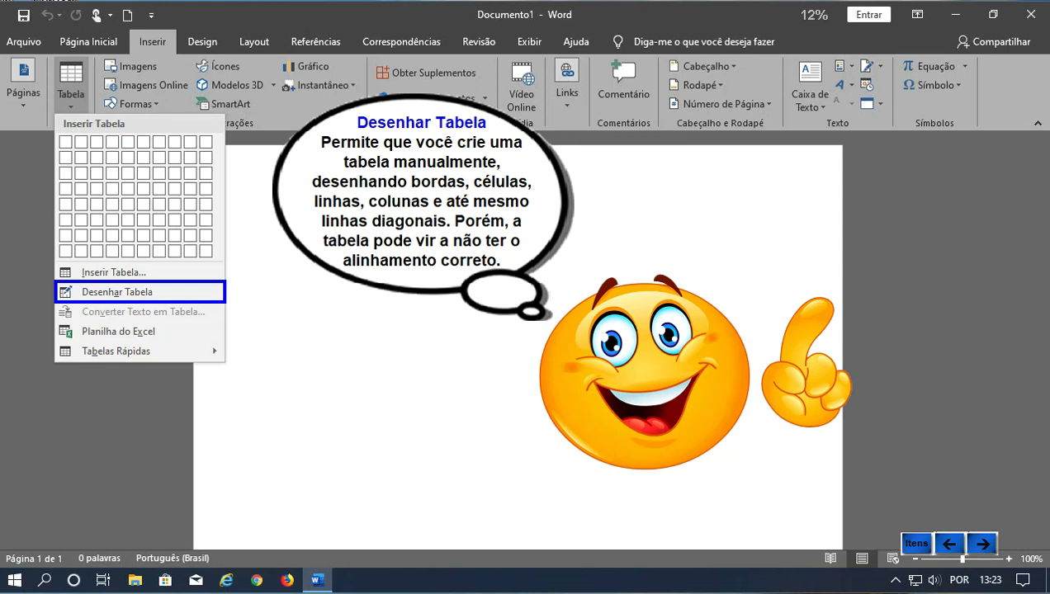
- Step through Converter Texto em Tabela, Planilha do Excel and Tabelas Rápidas to the 6×5 grid step
left_click(982, 545)
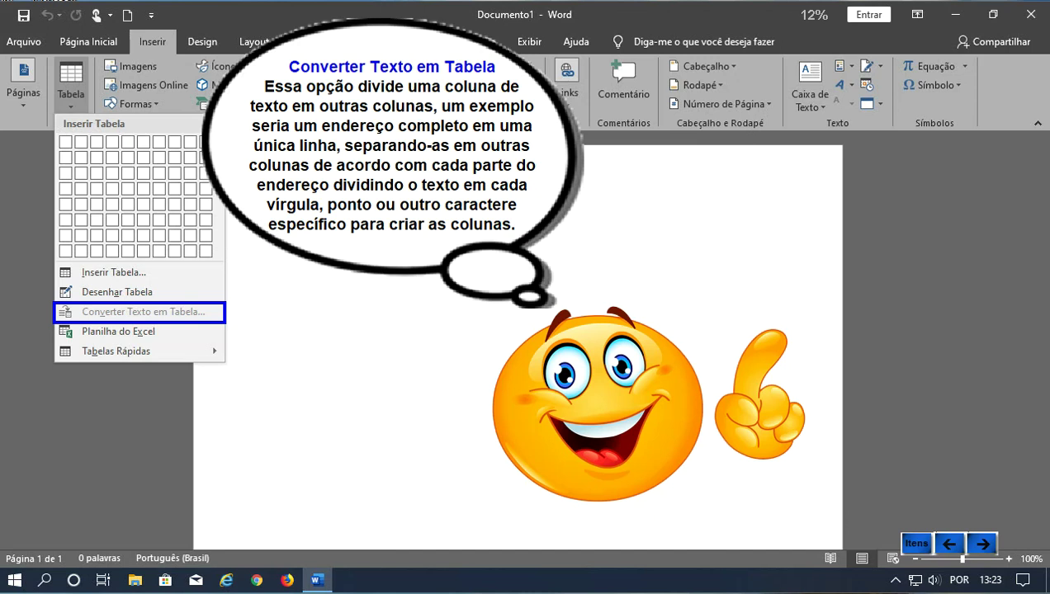
left_click(983, 544)
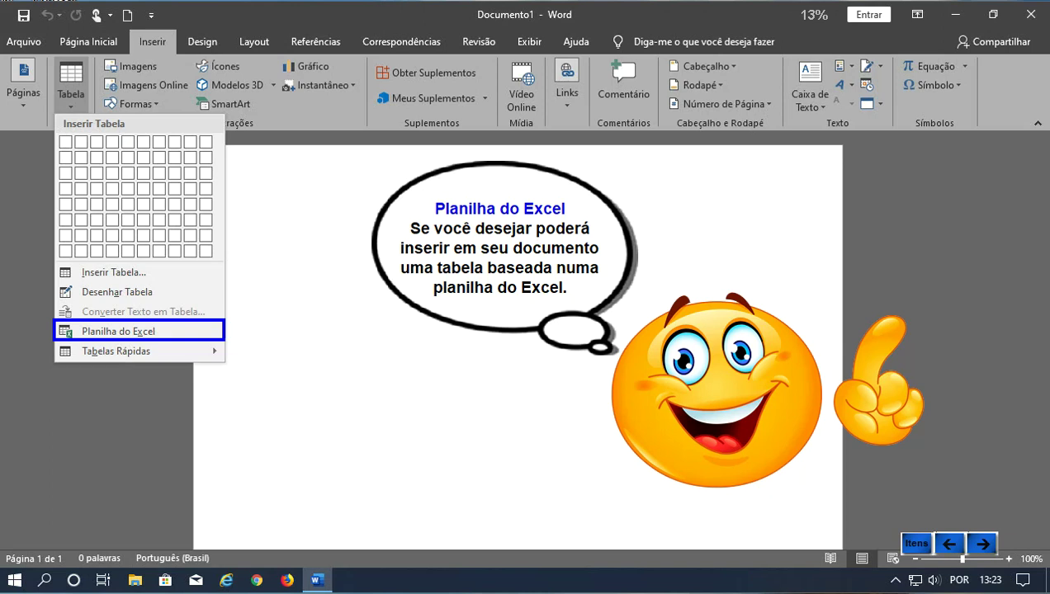
left_click(981, 544)
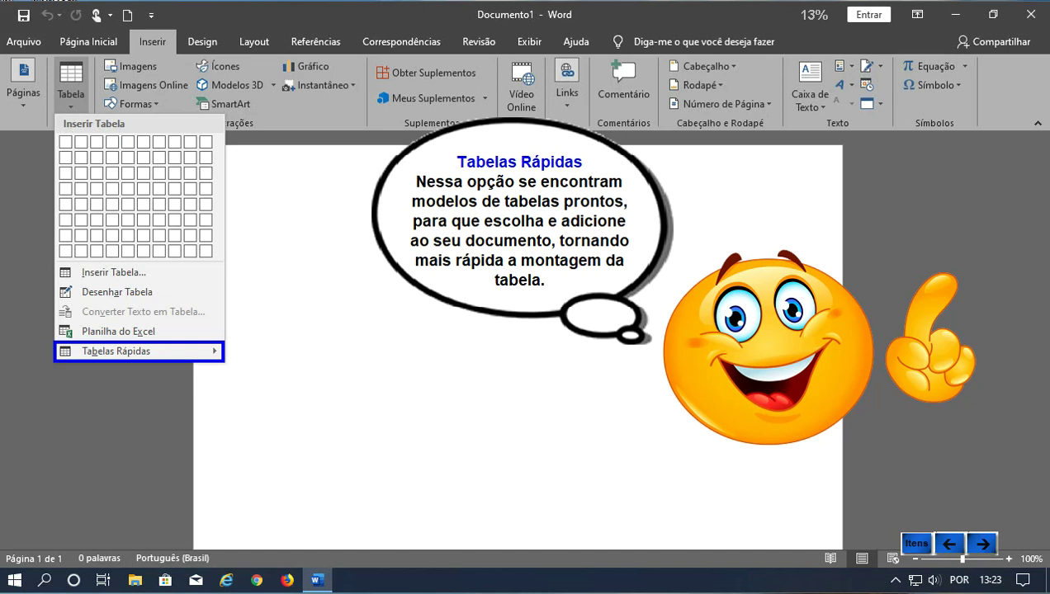
left_click(982, 544)
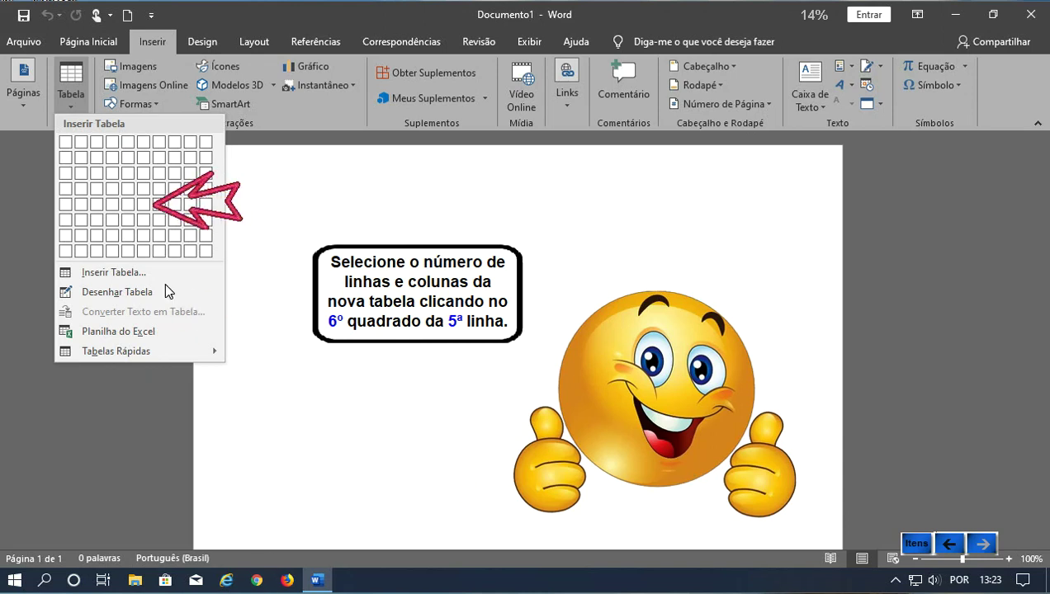
left_click(142, 206)
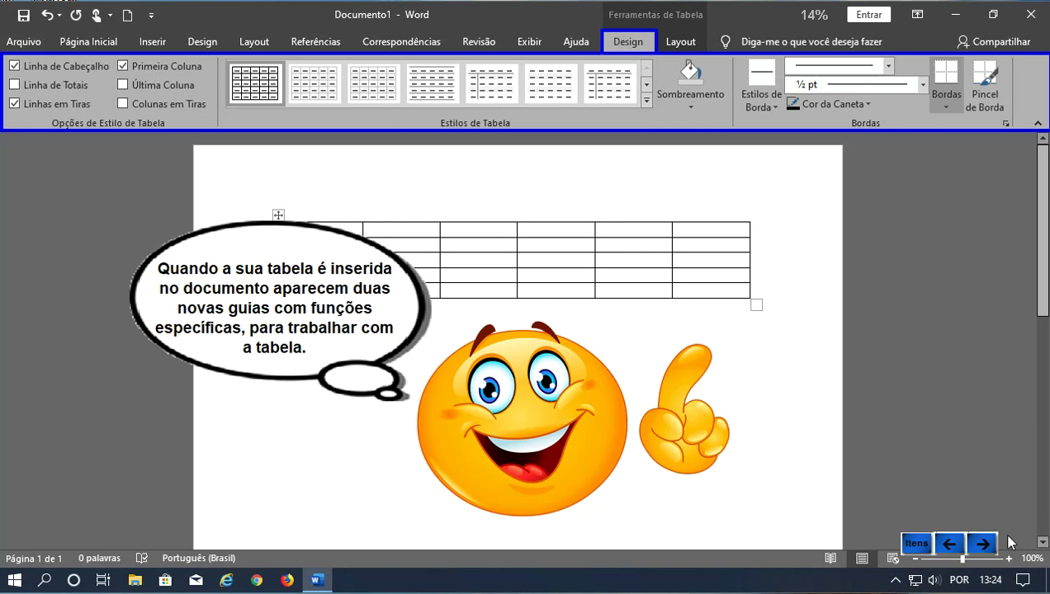
left_click(982, 543)
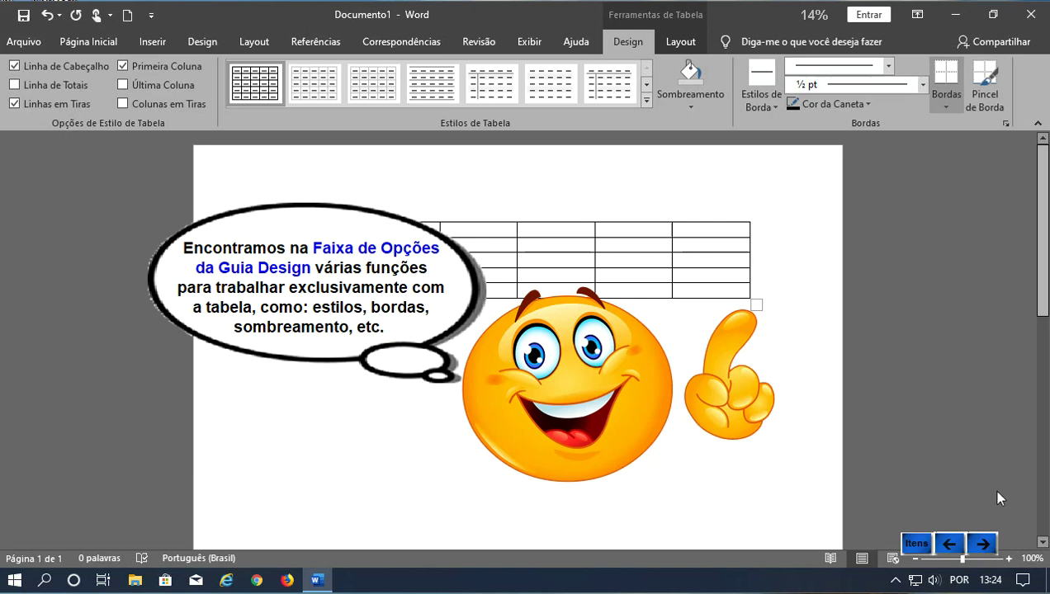
left_click(982, 545)
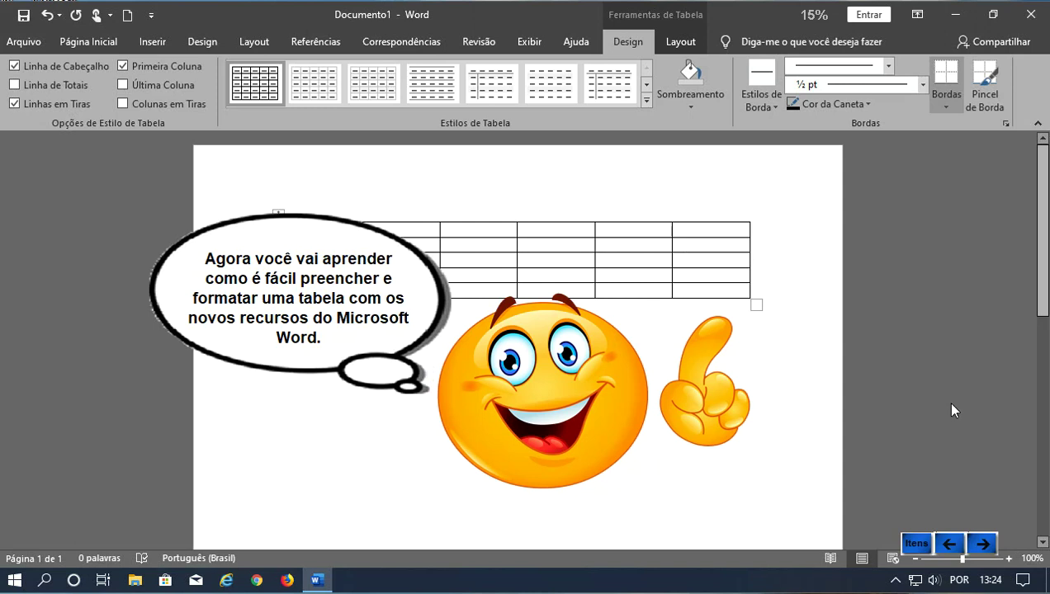
left_click(983, 541)
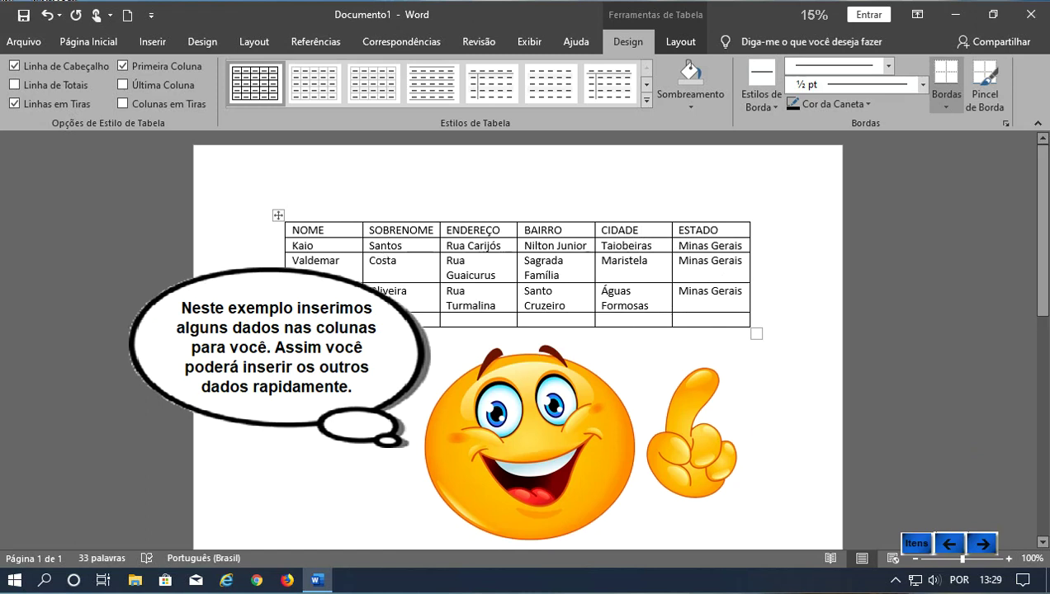
- Enter the new entry's first name, surname and street in the last row's NOME, SOBRENOME and ENDEREÇO cells
left_click(984, 540)
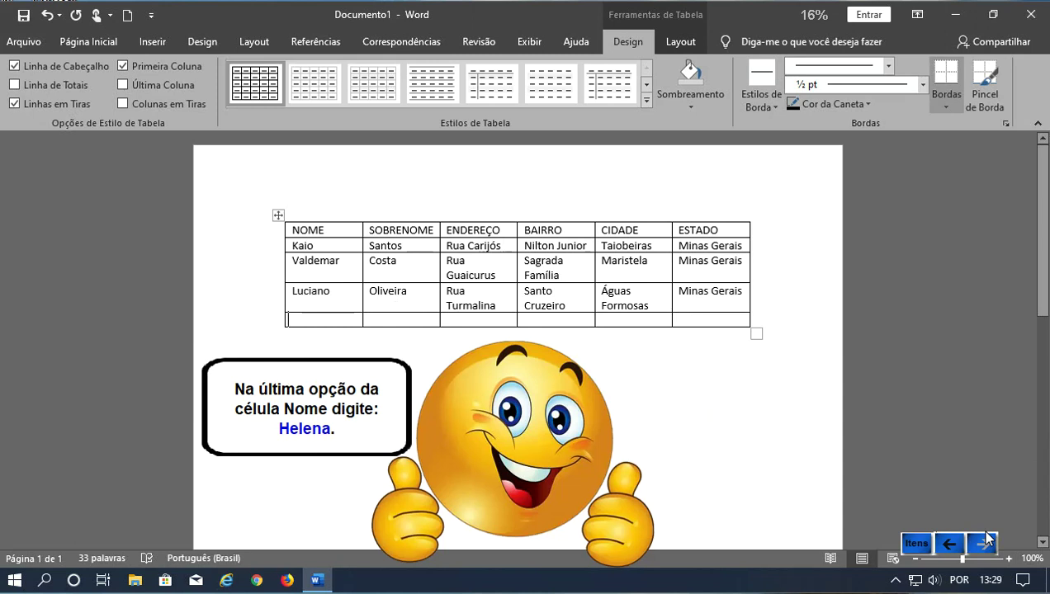
type("H")
type("elena")
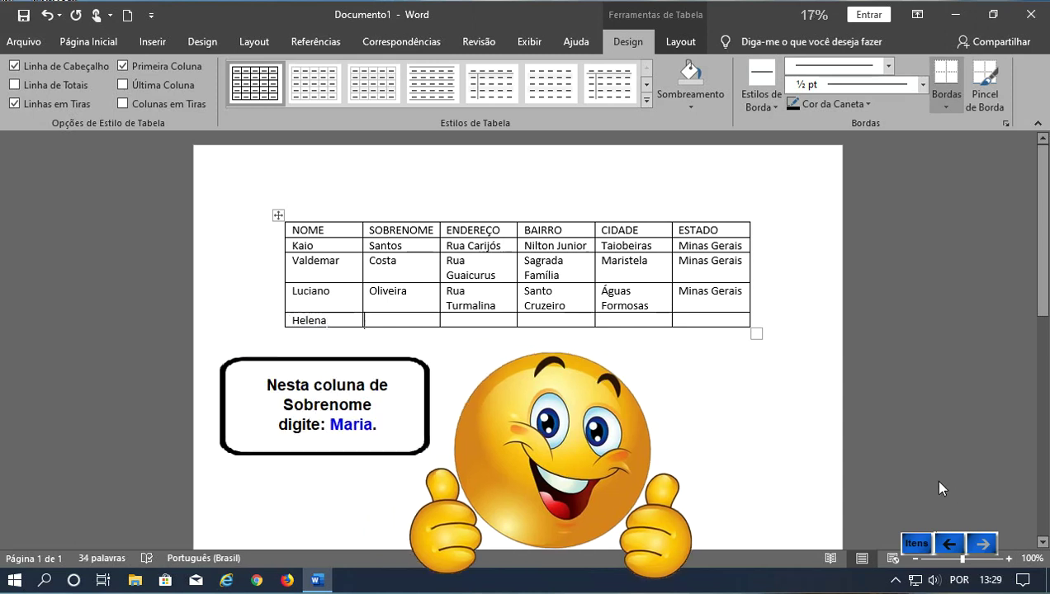
key("Tab")
type("Maria")
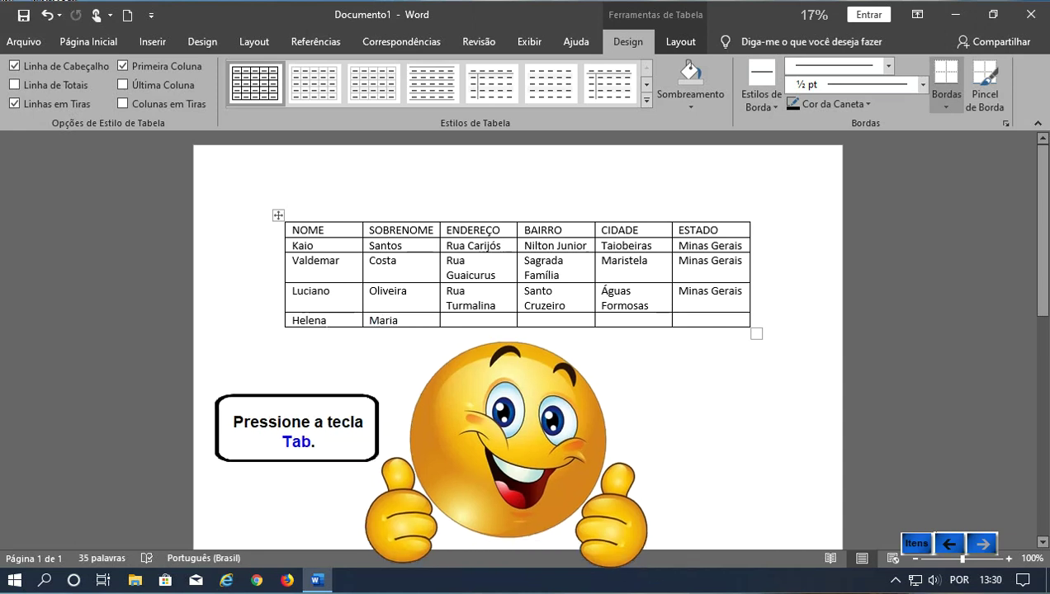
key("Tab")
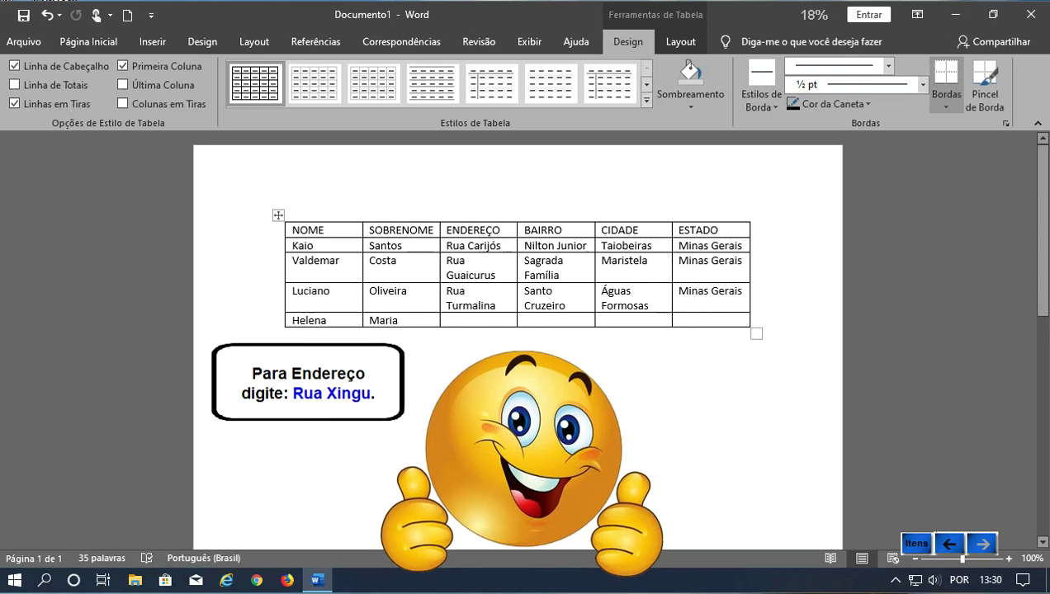
type("Rua")
type(" X")
type("in")
type("gu")
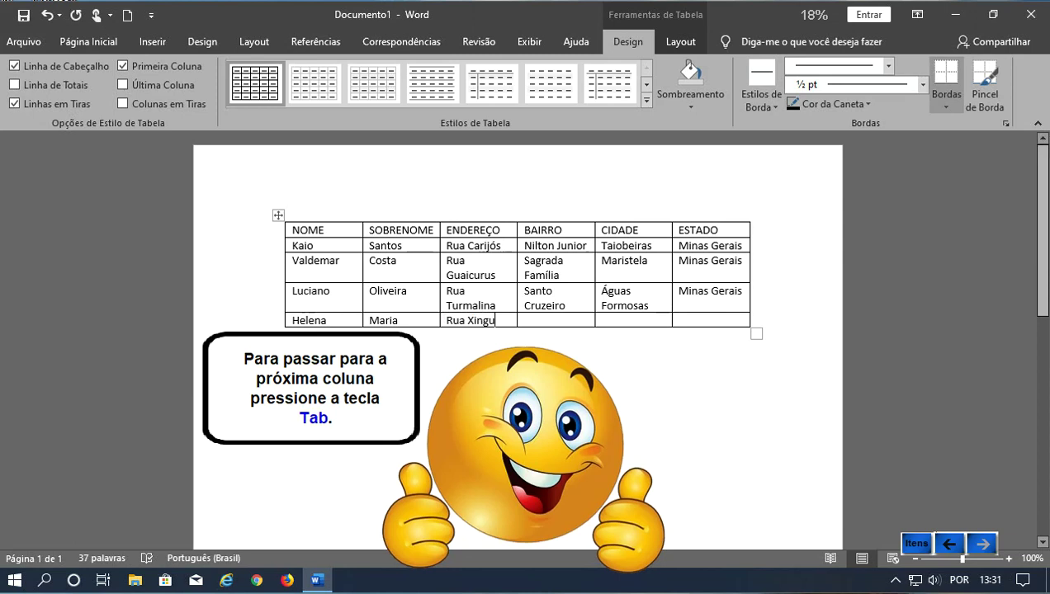
- Complete the last row with the entry's district, city and state under BAIRRO, CIDADE and ESTADO
key("Tab")
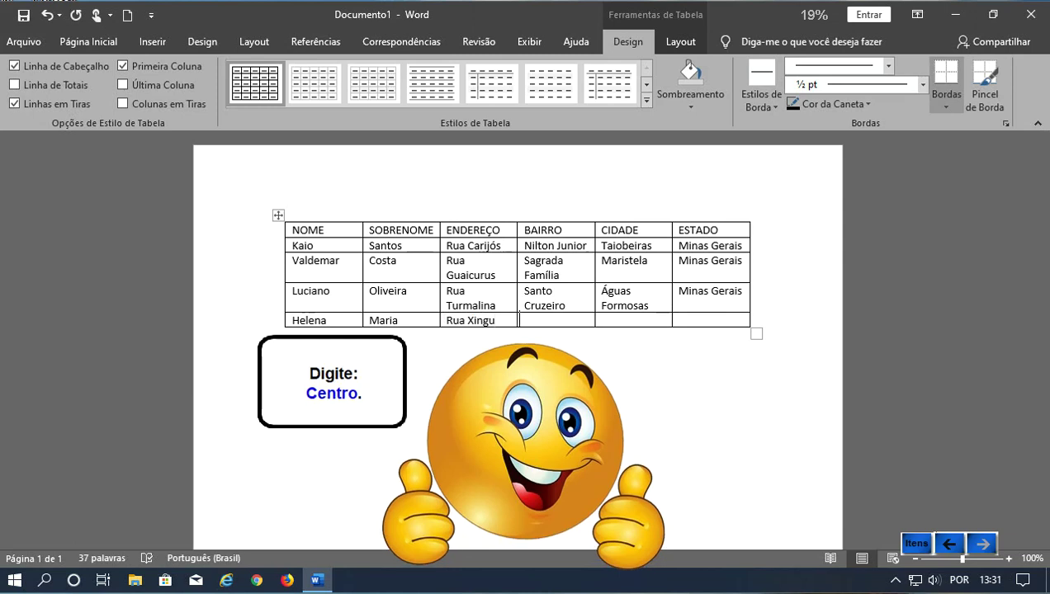
type("Centr")
type("o")
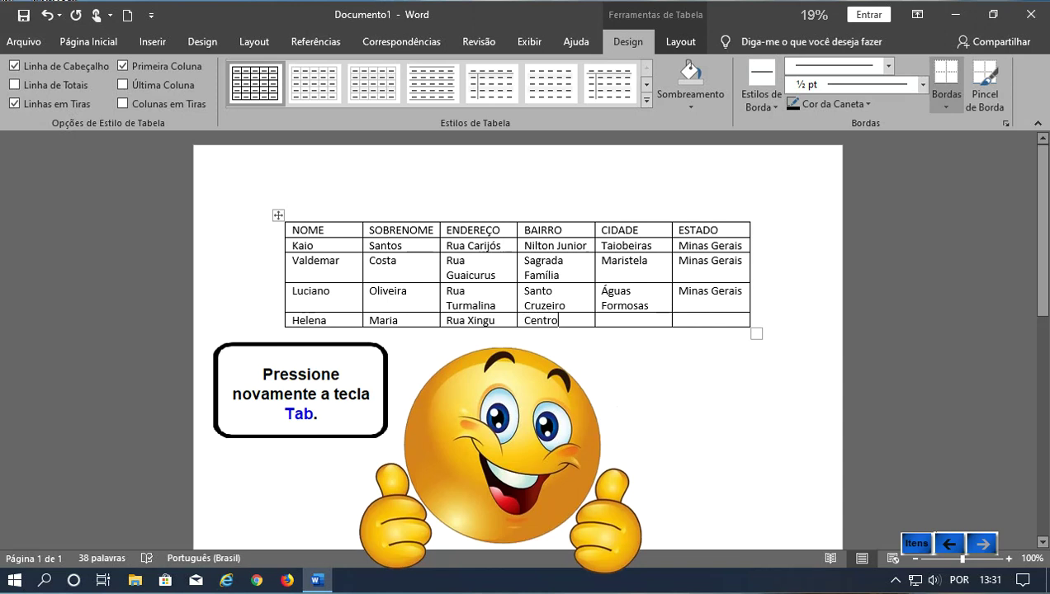
key("Tab")
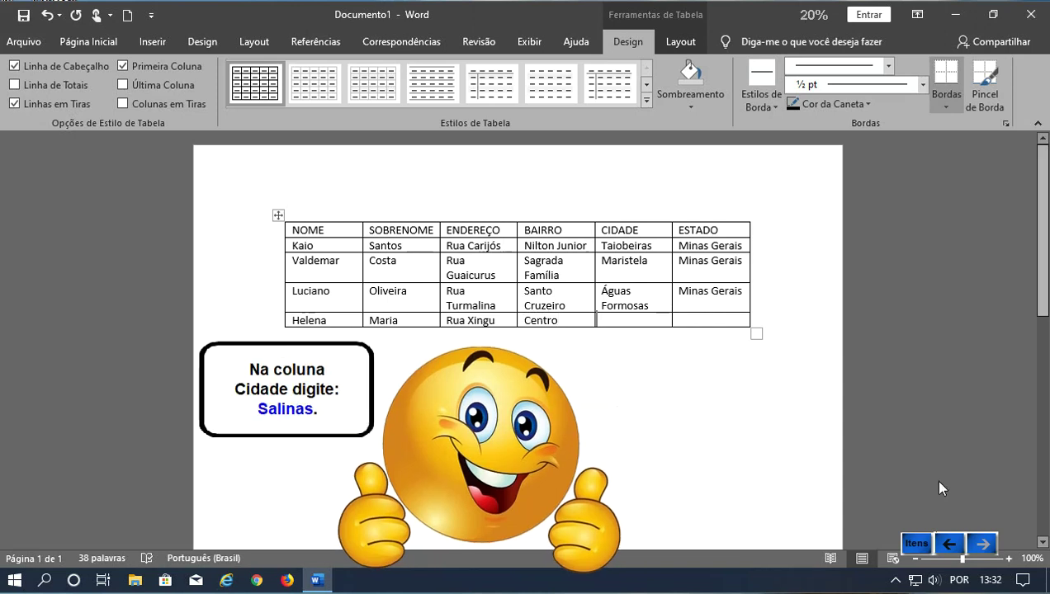
type("Sa")
type("linas")
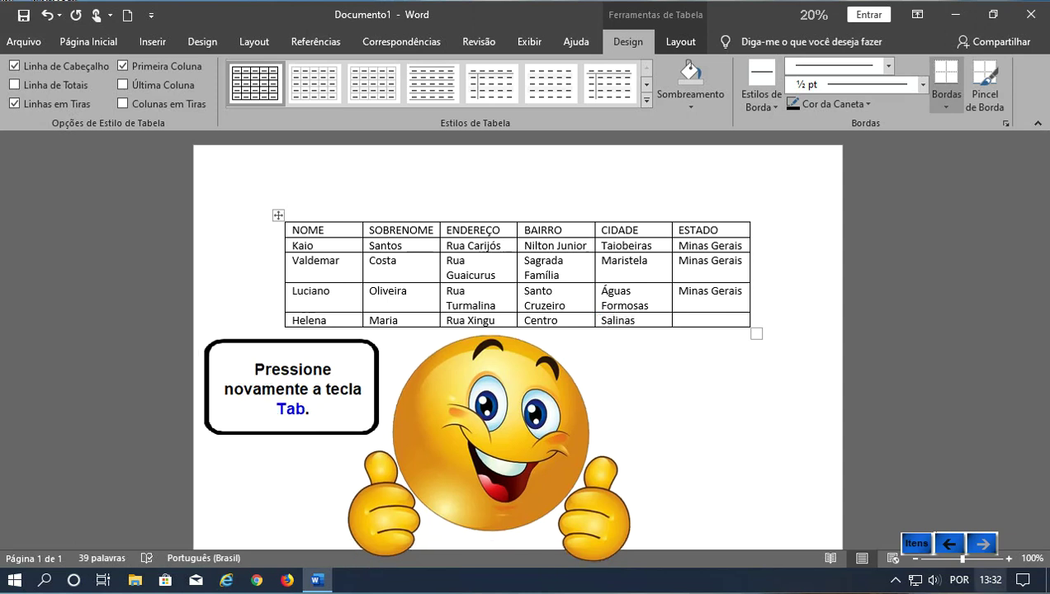
key("Tab")
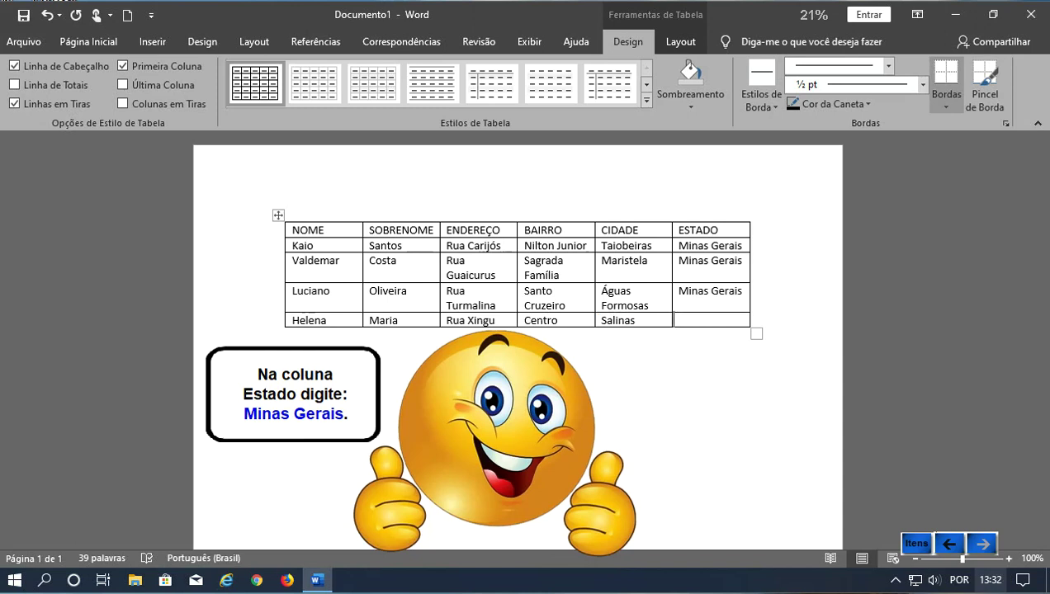
type("Minas ")
type("Ge")
type("rais")
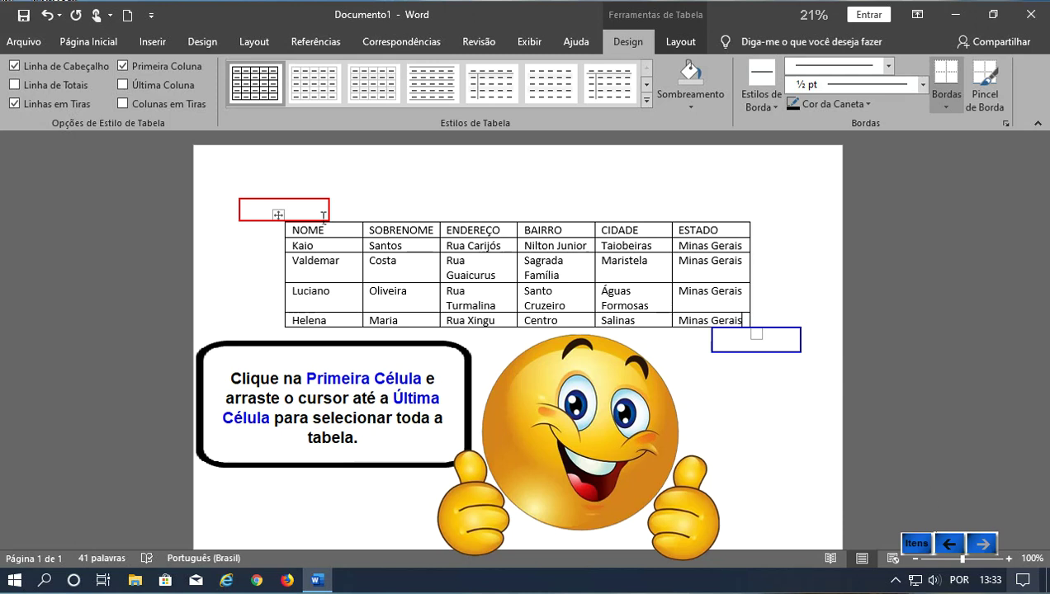
- Select the whole table from NOME to the last cell, then advance past the Desenhar Bordas slides
left_click_drag(324, 216, 764, 343)
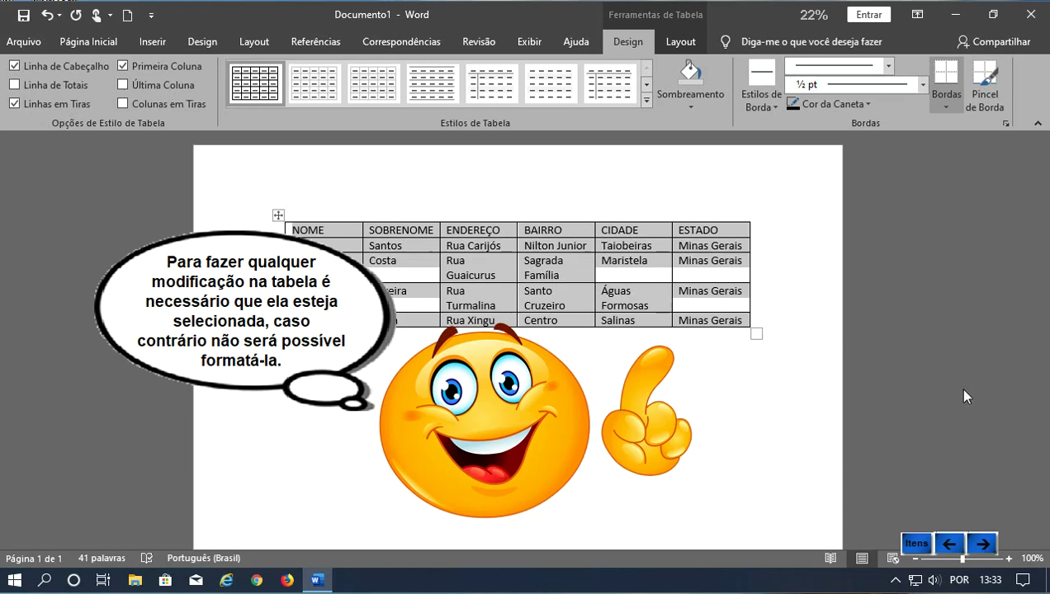
left_click(984, 544)
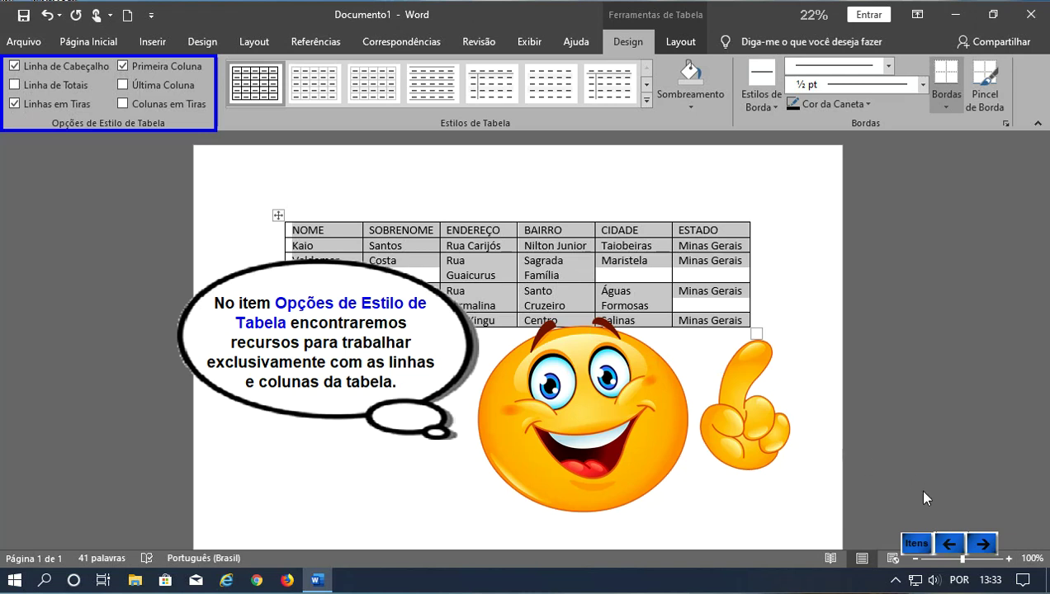
left_click(983, 542)
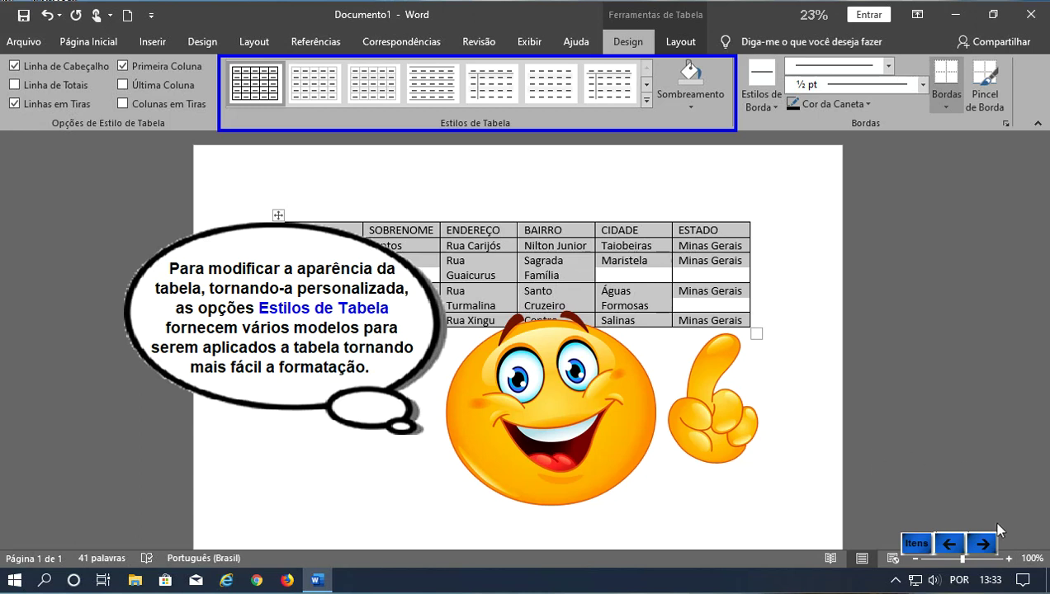
left_click(986, 543)
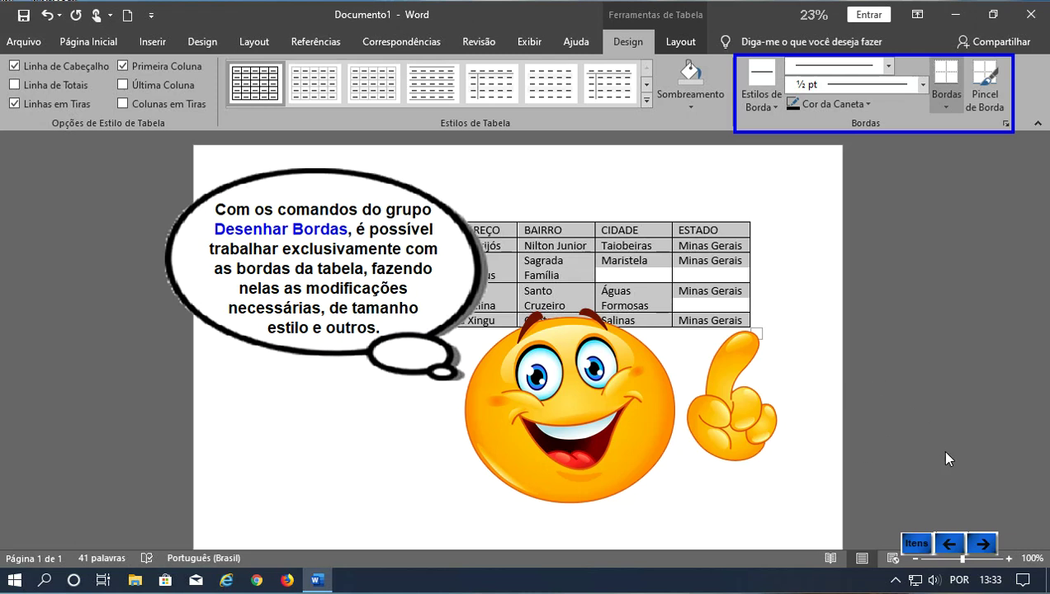
left_click(980, 537)
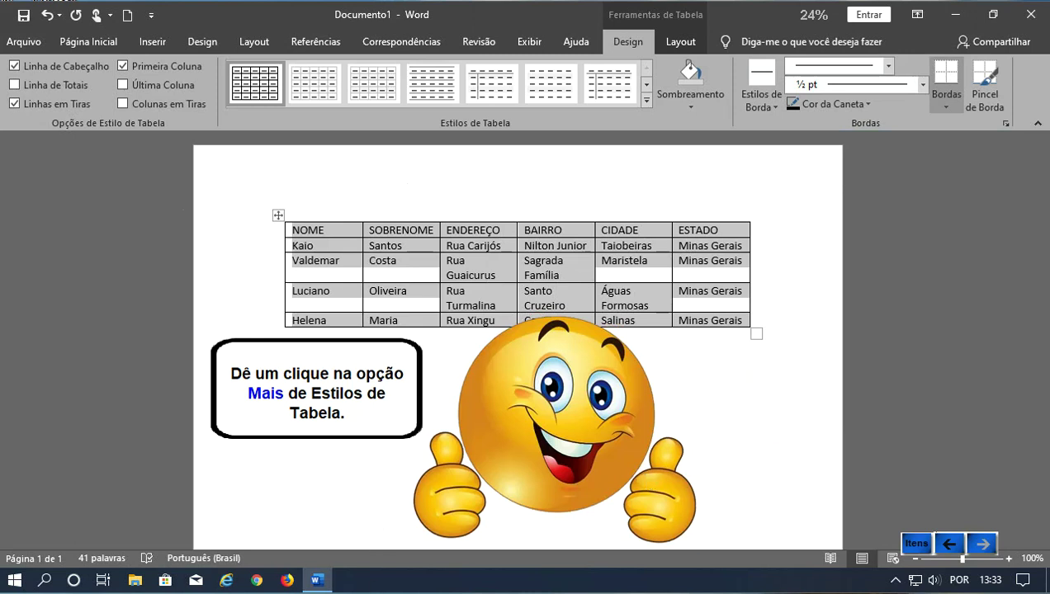
- Apply the blue banded style in the gallery's fourth row, second-to-last position
left_click(645, 101)
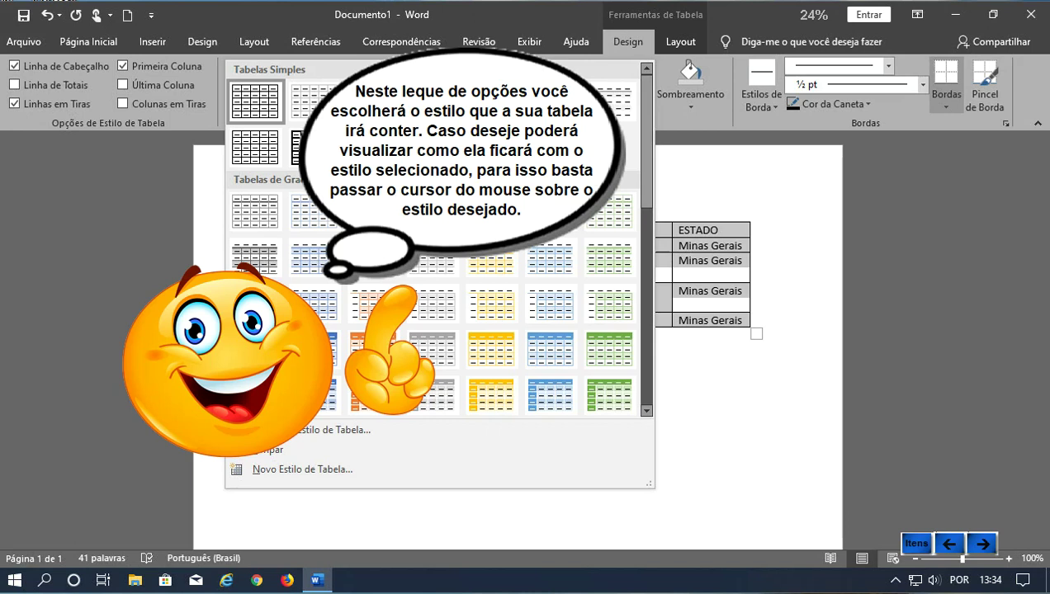
left_click(995, 539)
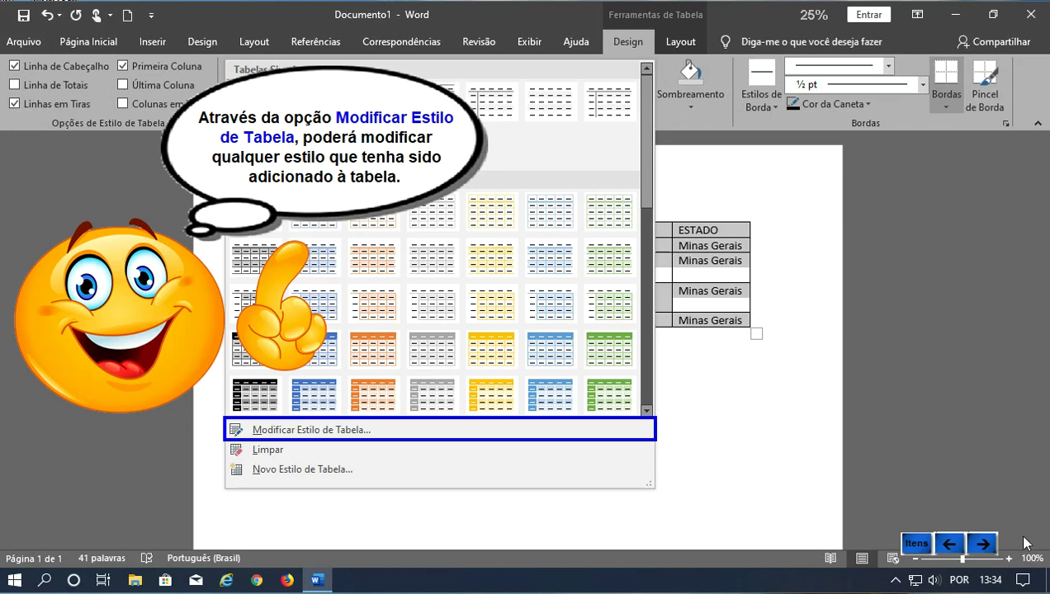
left_click(982, 544)
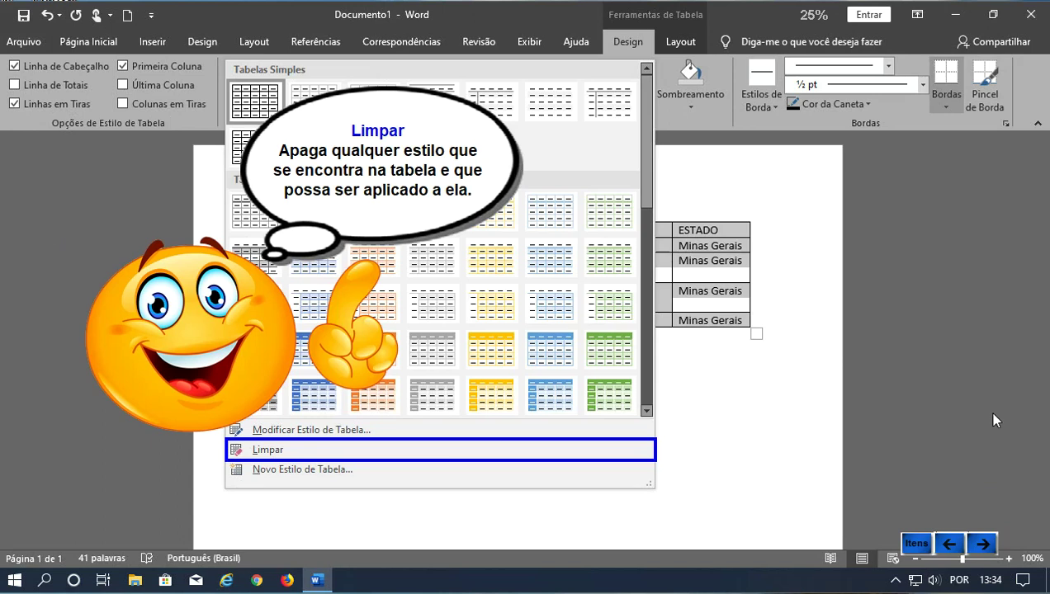
left_click(983, 543)
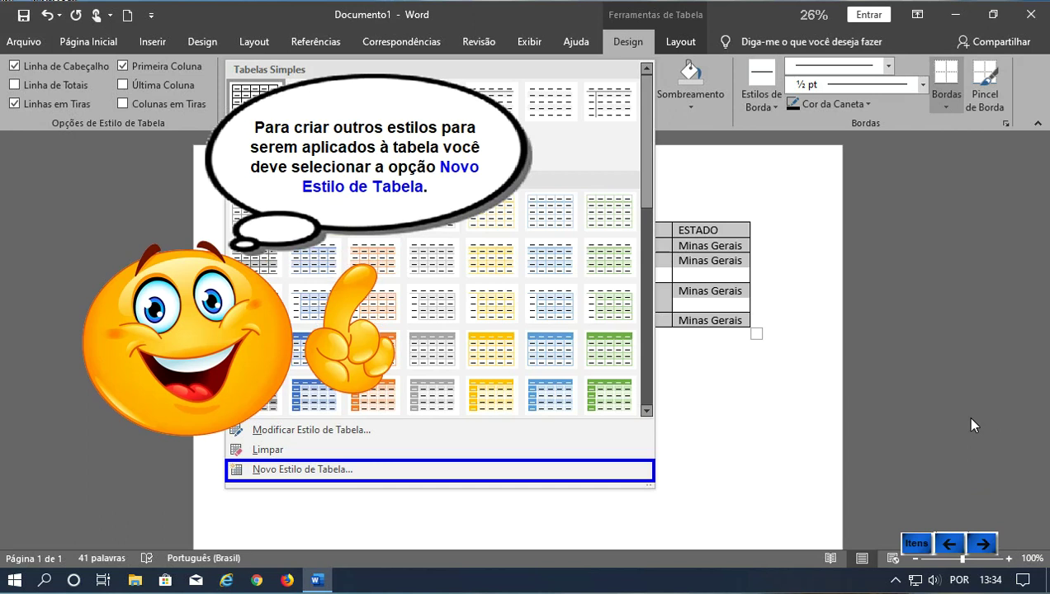
left_click(982, 543)
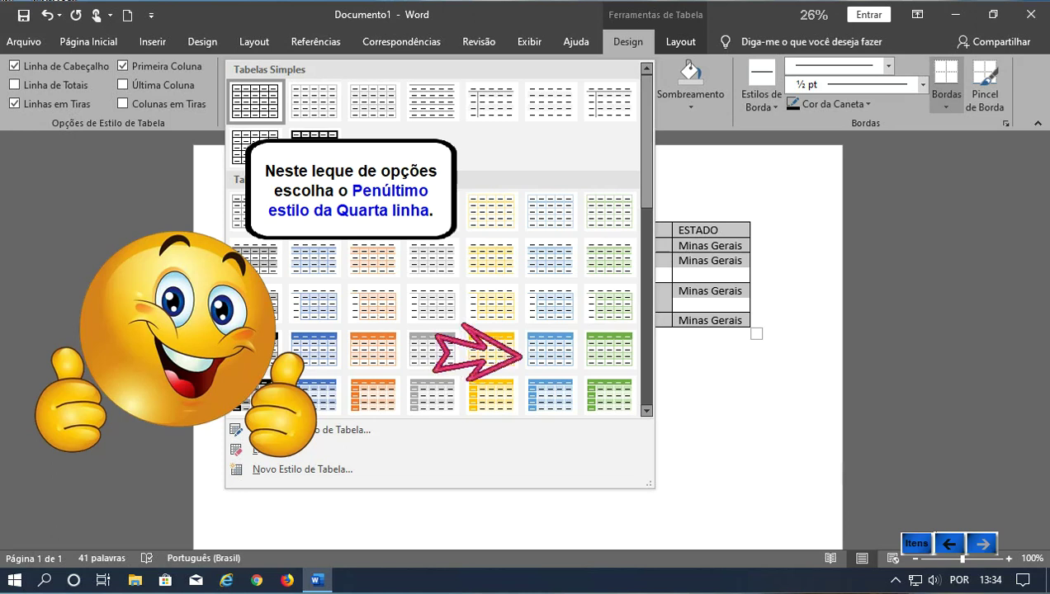
left_click(550, 363)
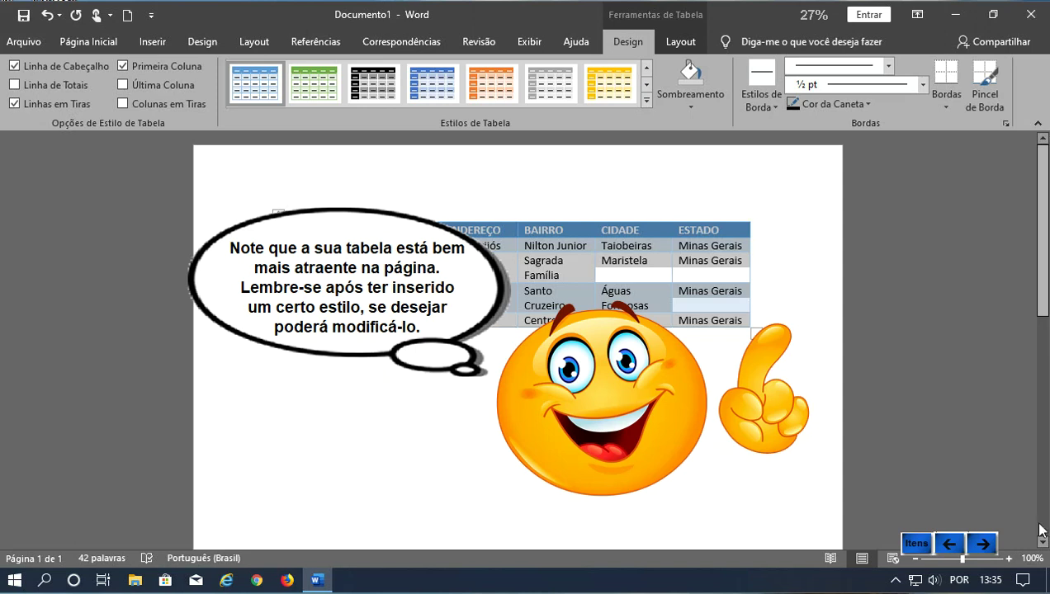
- Open Modificar Estilo de Tabela for the Tabela de Grade 4 - Ênfase 5 style
left_click(983, 545)
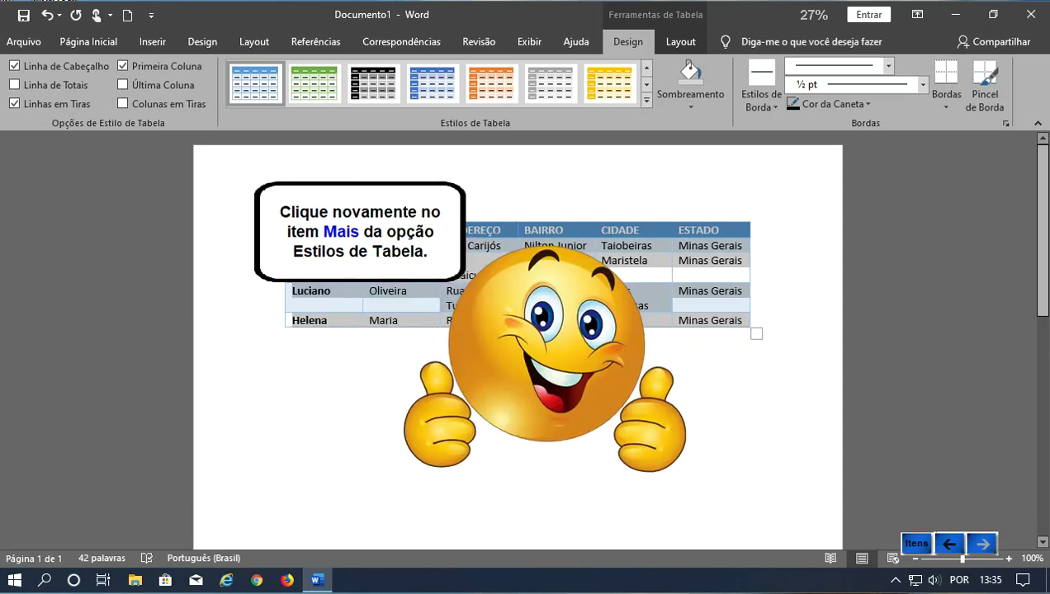
left_click(648, 100)
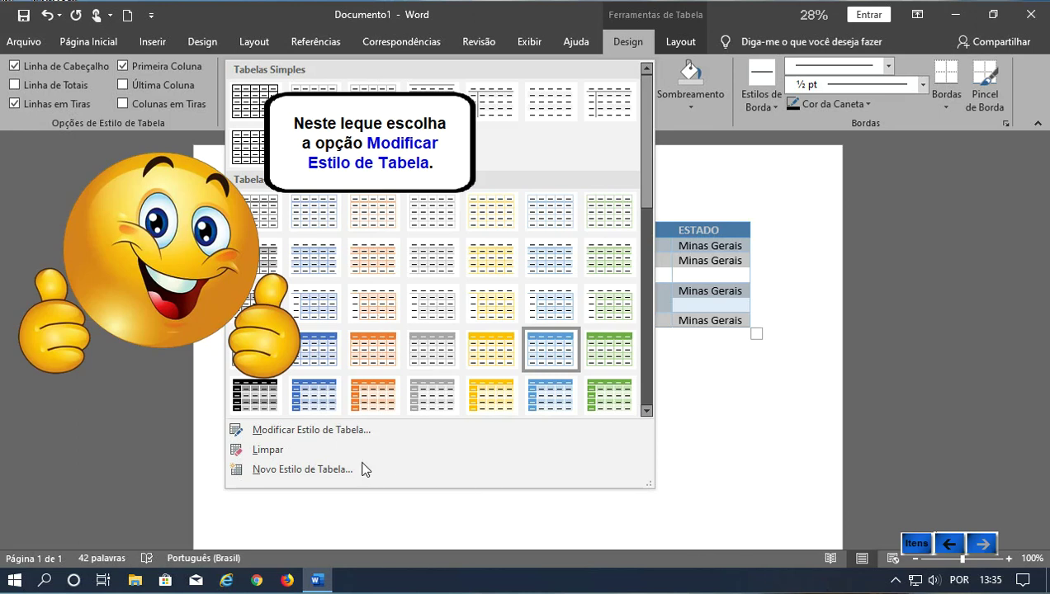
left_click(346, 431)
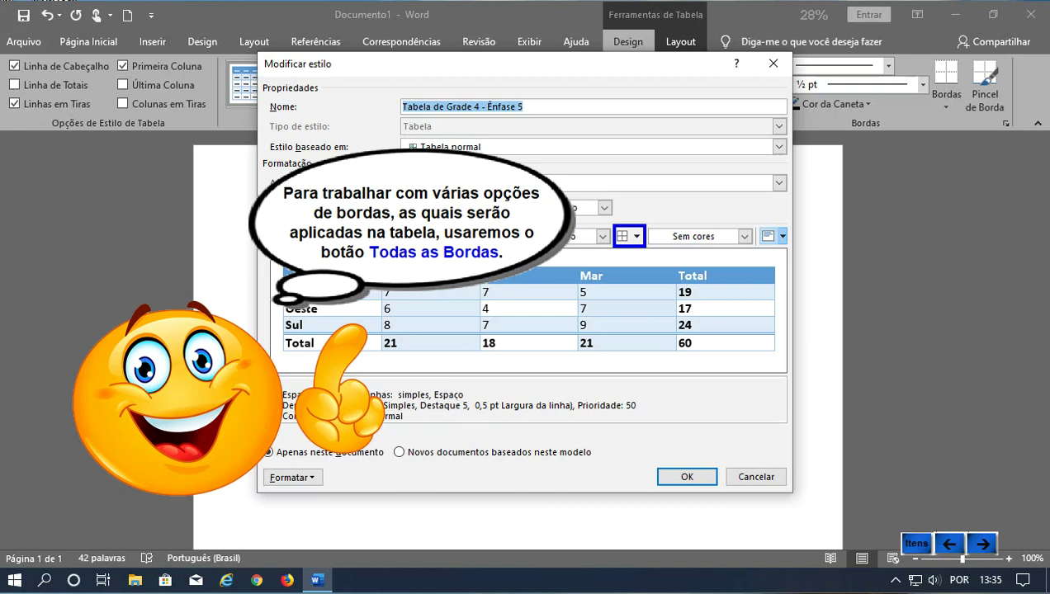
- Modify the table style to Bordas Internas with Vermelho (red) shading
left_click(984, 545)
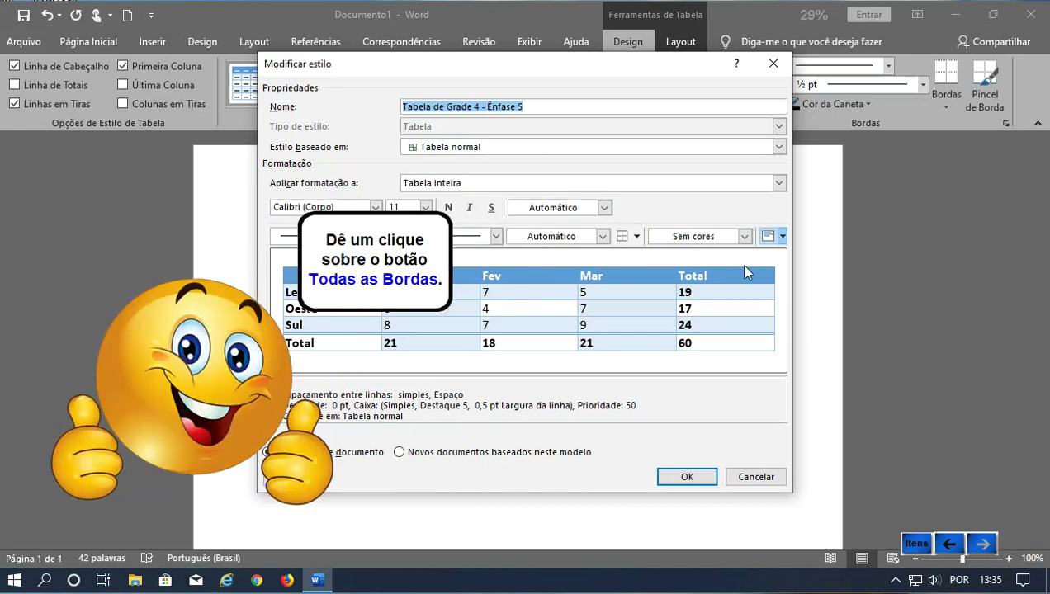
left_click(637, 236)
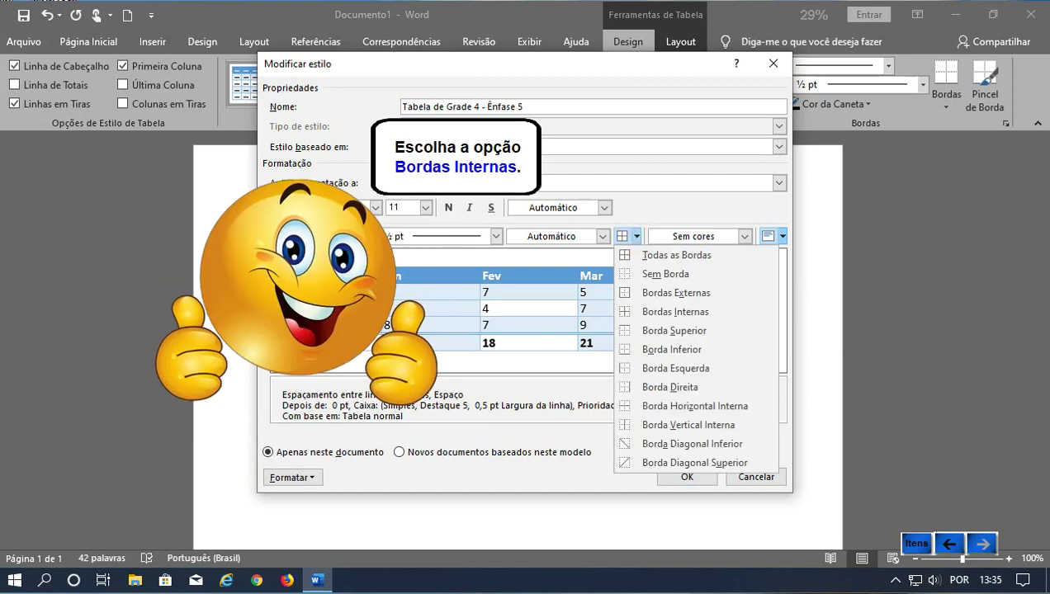
left_click(667, 314)
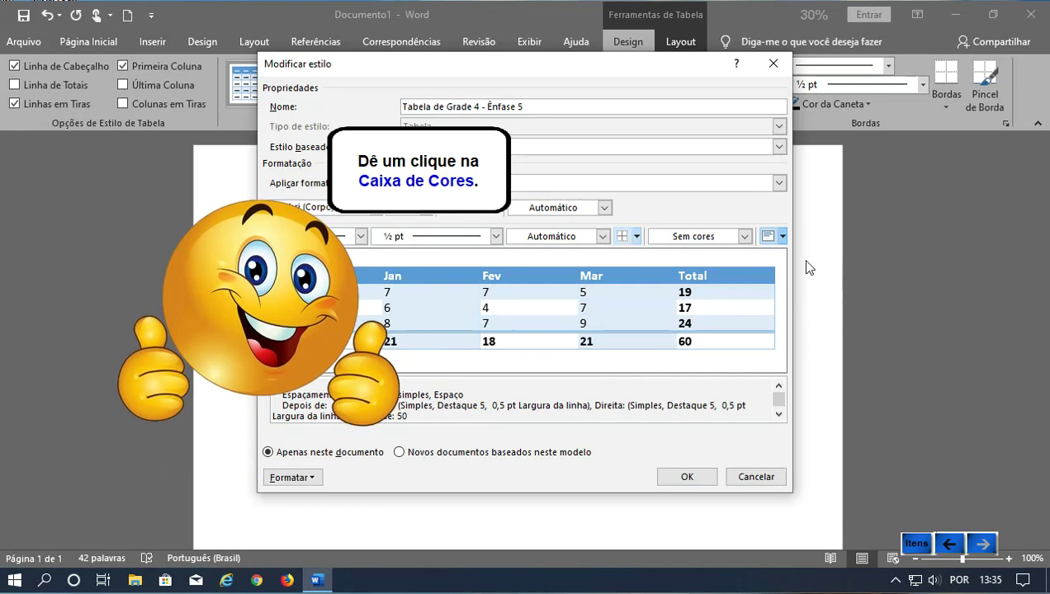
left_click(746, 240)
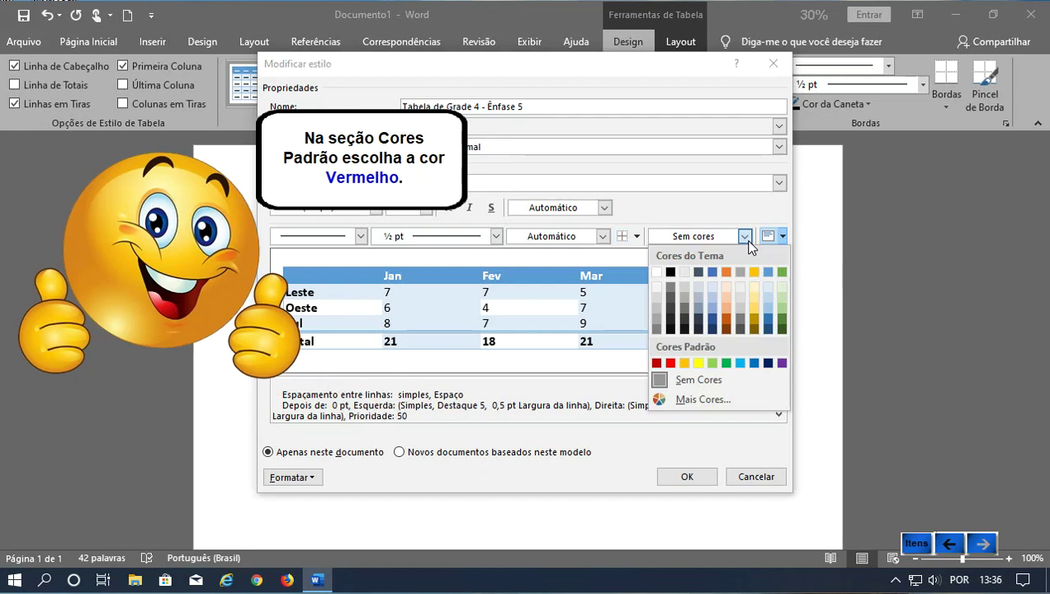
left_click(671, 364)
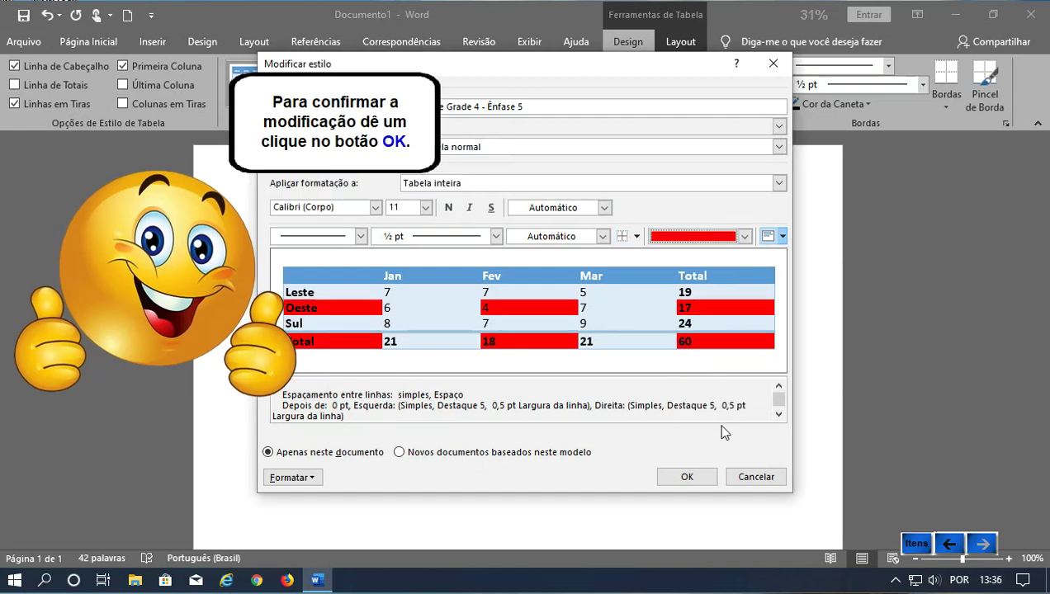
left_click(686, 477)
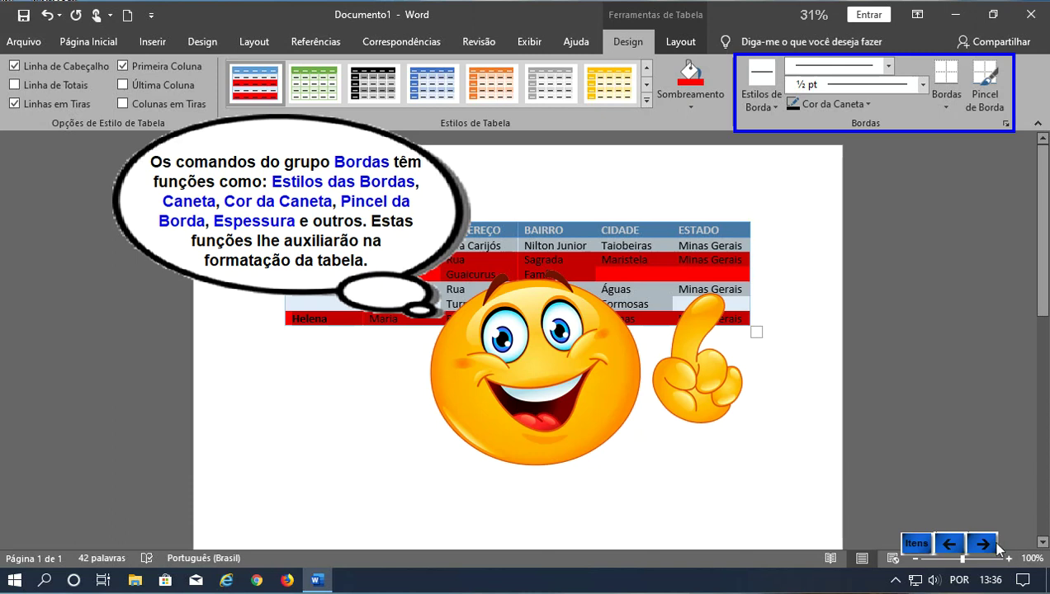
- Set the border pen colour (Cor da Caneta) to Amarela
left_click(1013, 433)
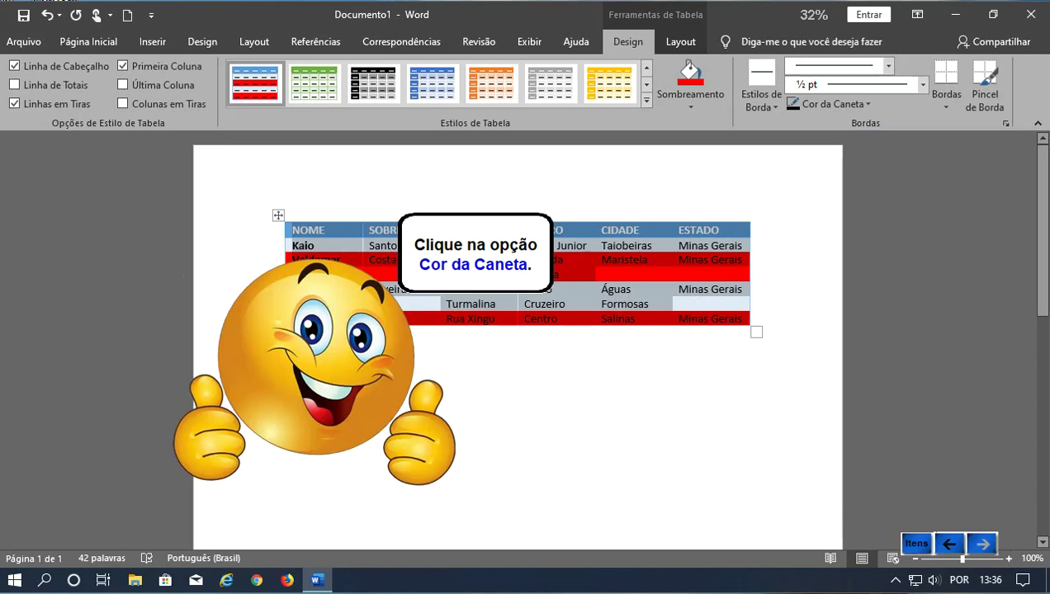
left_click(821, 106)
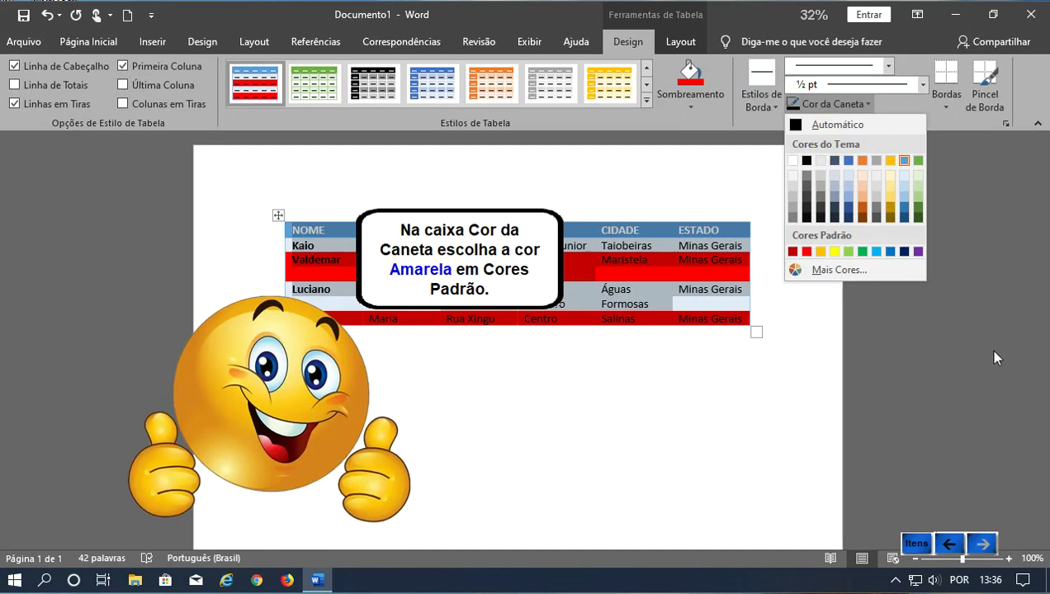
left_click(835, 251)
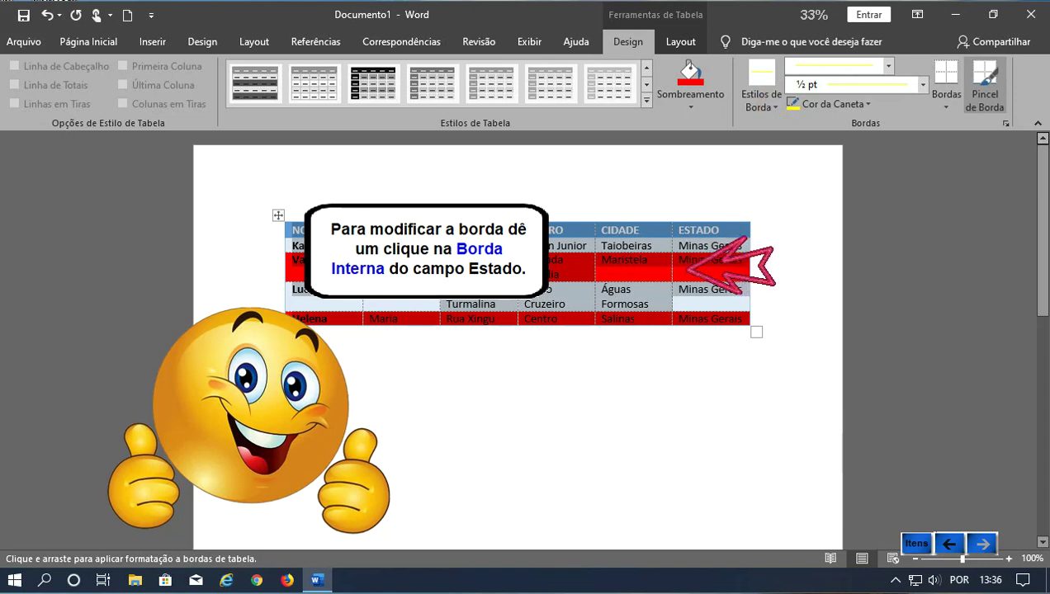
- Paint the ESTADO cell's inner border yellow, then bring up the Bordas options list
left_click(673, 266)
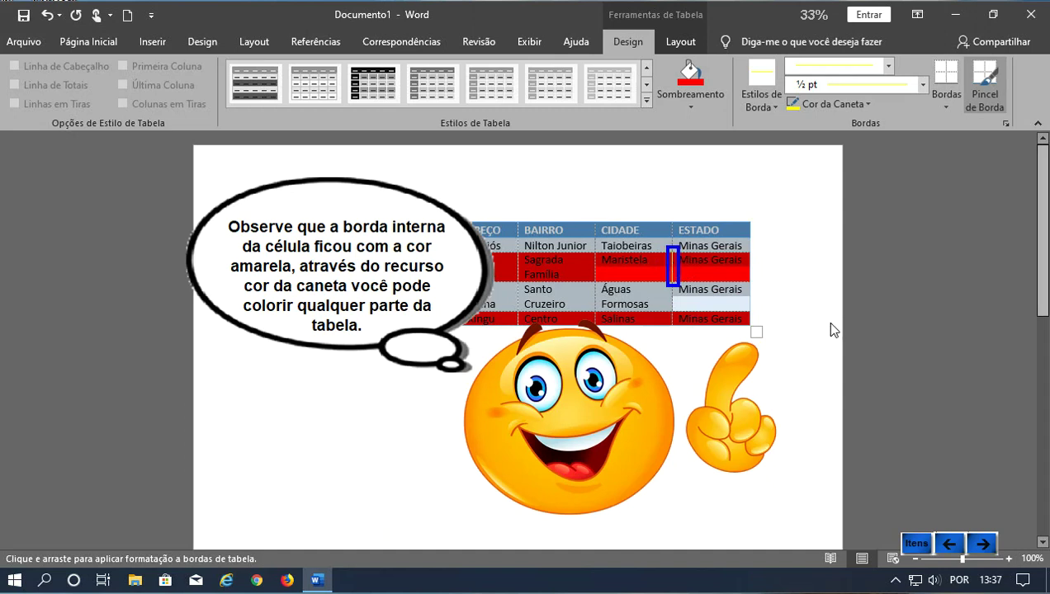
left_click(982, 545)
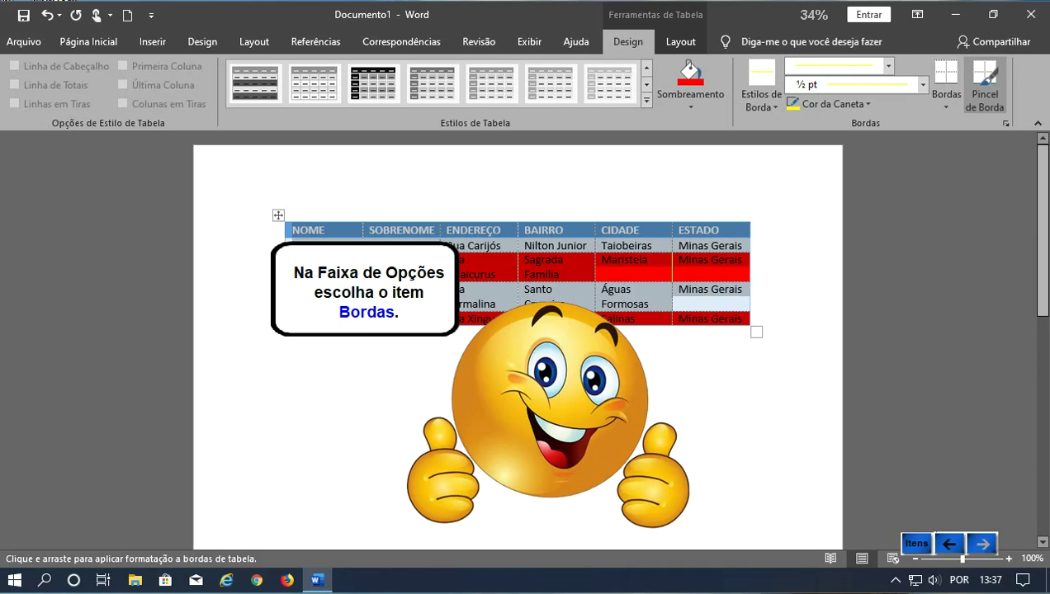
left_click(948, 104)
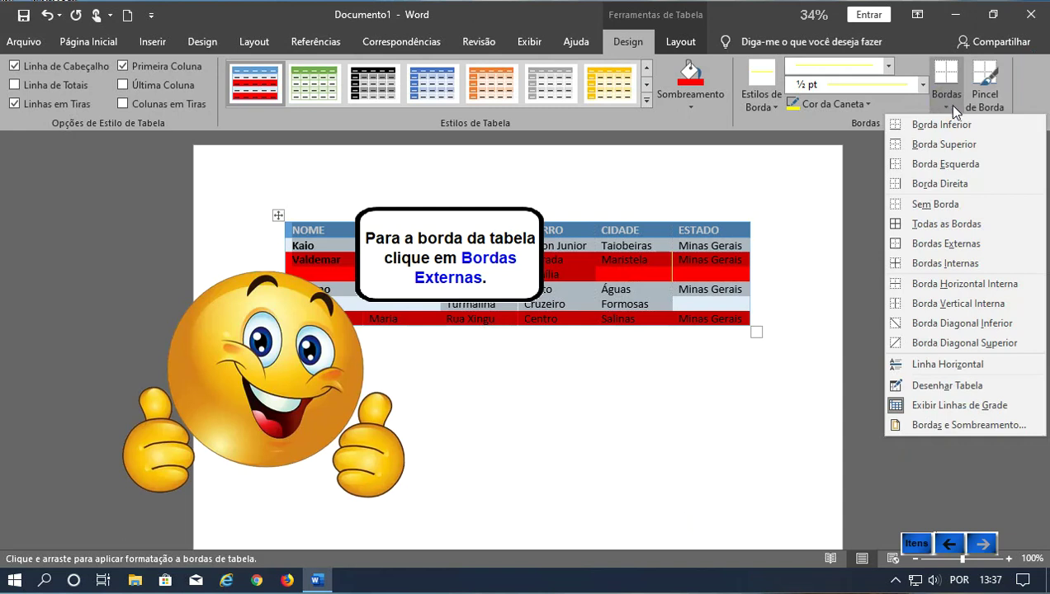
- Apply Bordas Externas so the table gets a yellow outer edge
left_click(975, 252)
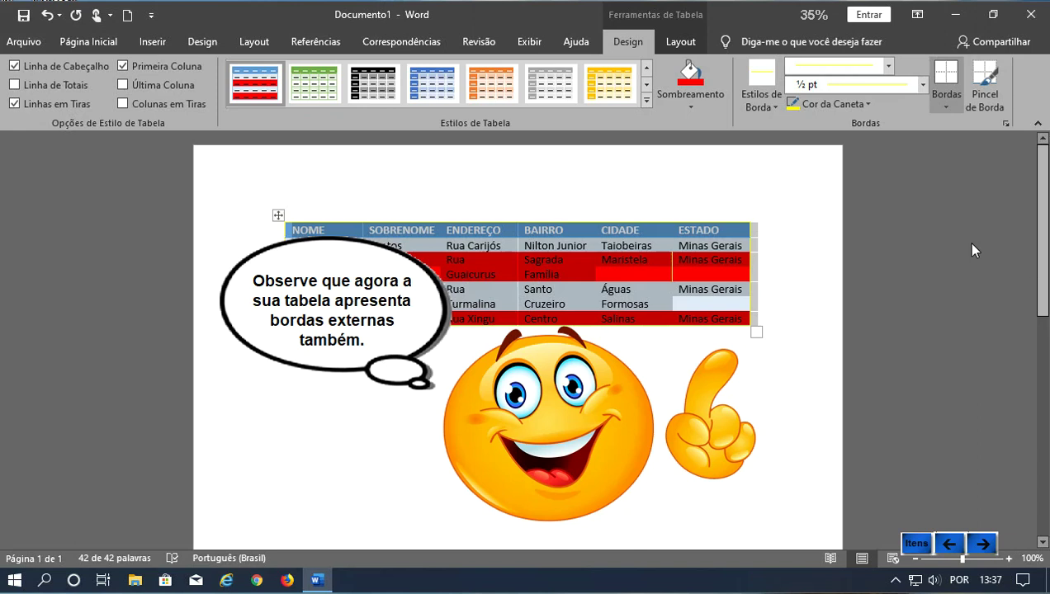
left_click(982, 543)
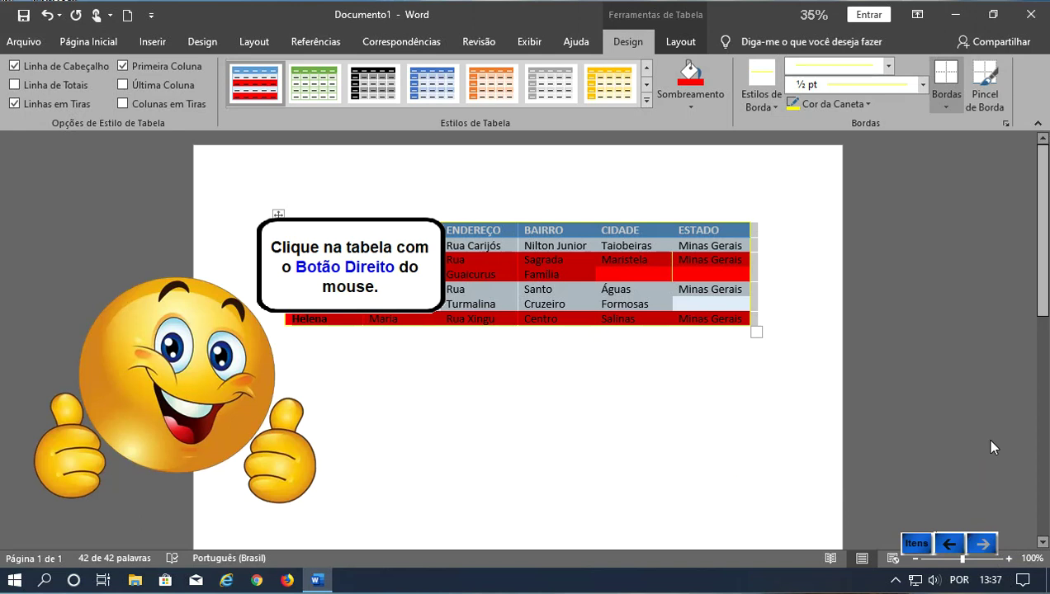
left_click(760, 337)
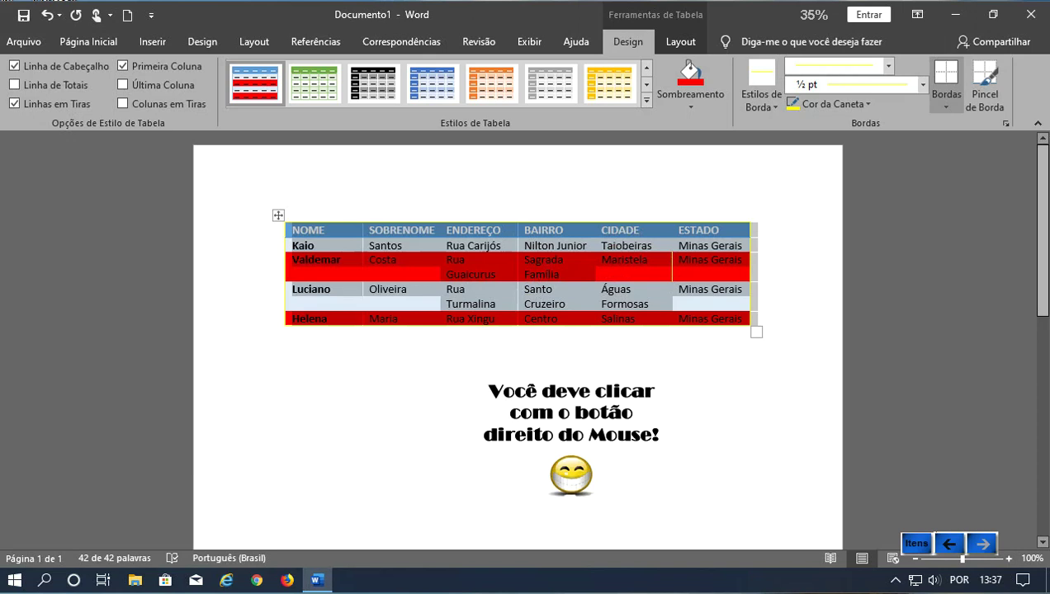
- View the table's shortcut menu with AutoAjuste, close it, and reopen the Bordas list
right_click(536, 265)
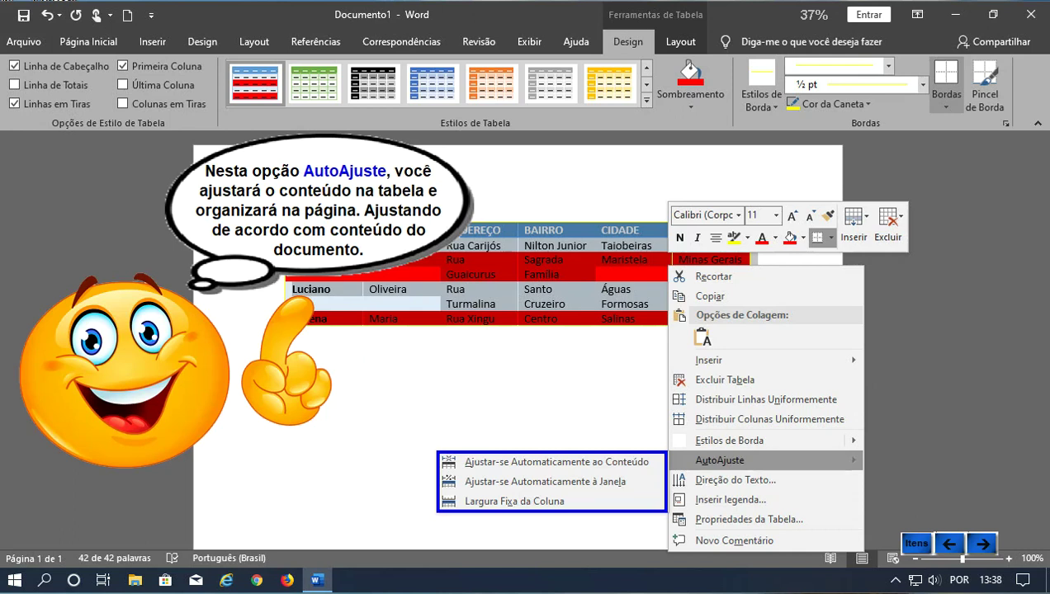
left_click(981, 537)
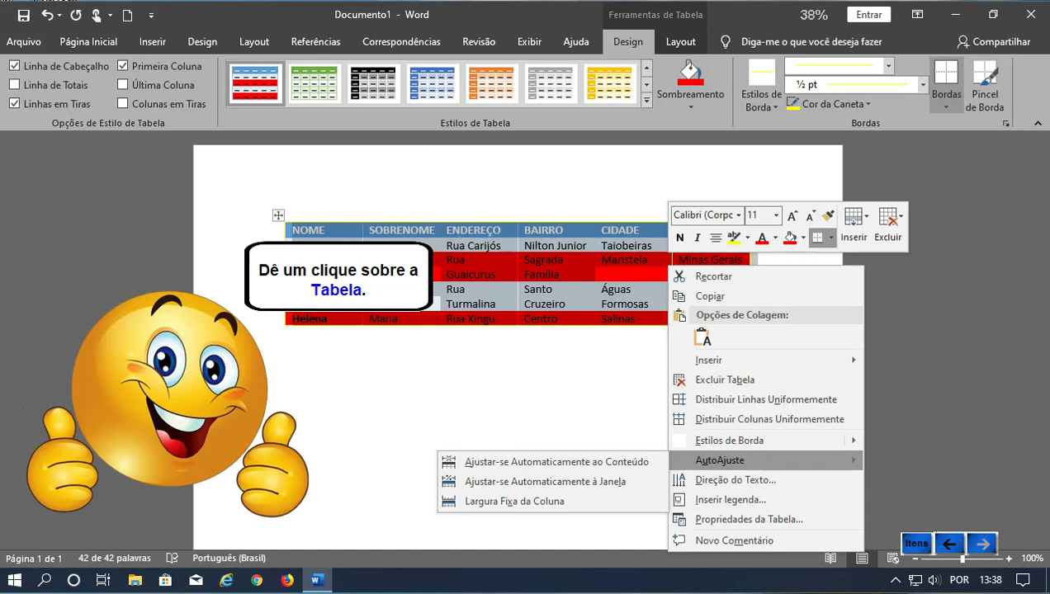
left_click(506, 249)
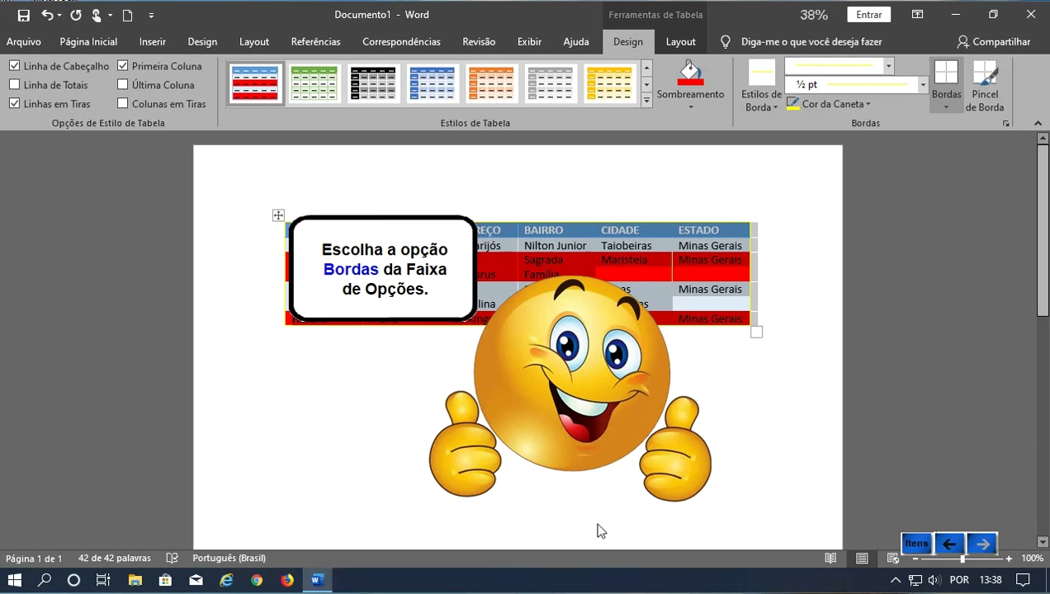
left_click(720, 512)
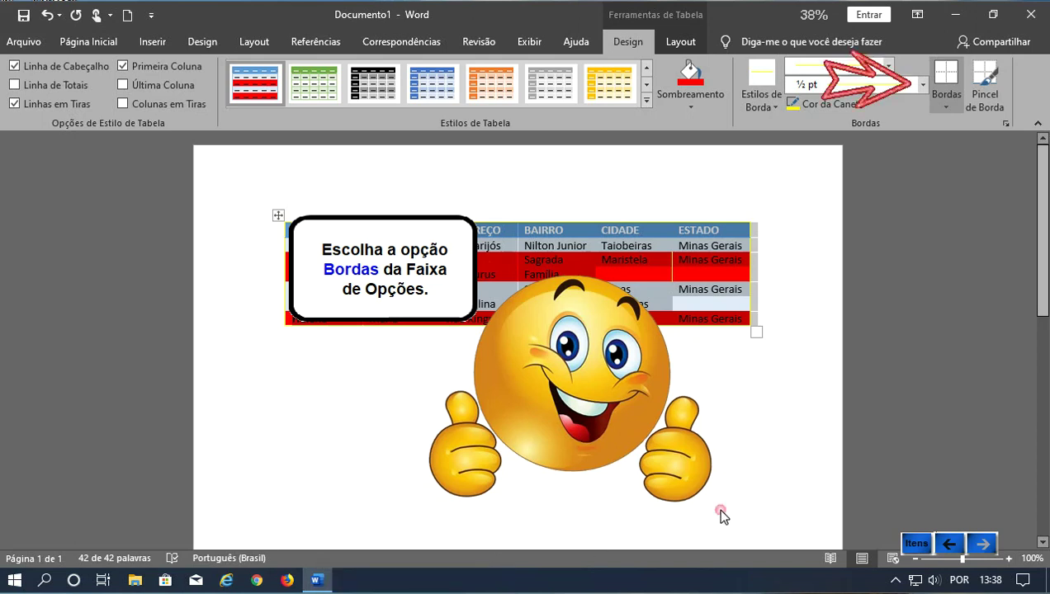
left_click(946, 106)
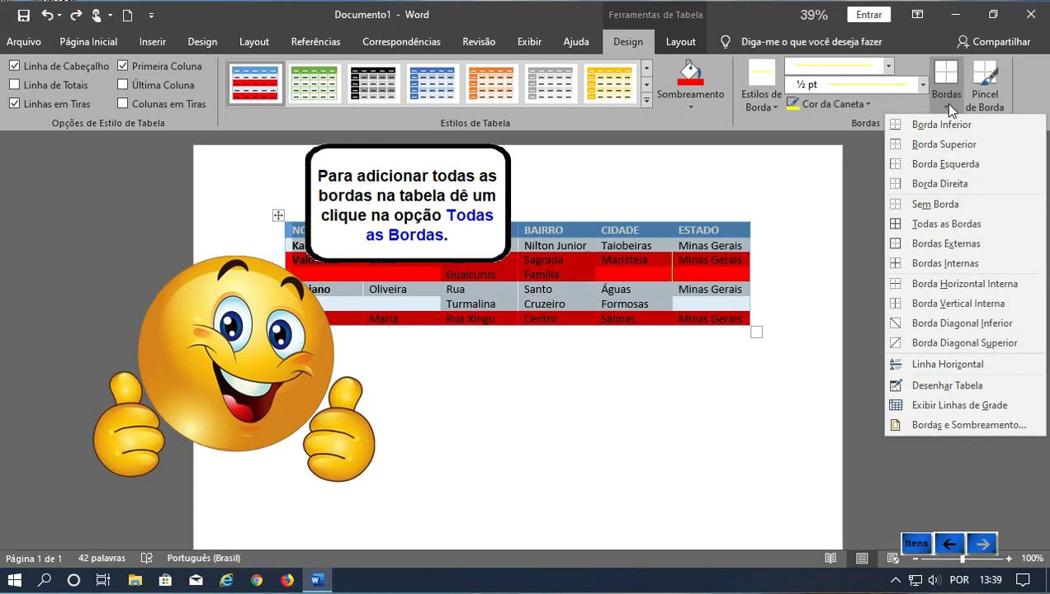
- Apply Todas as Bordas to every cell and insert six columns to the right
left_click(965, 223)
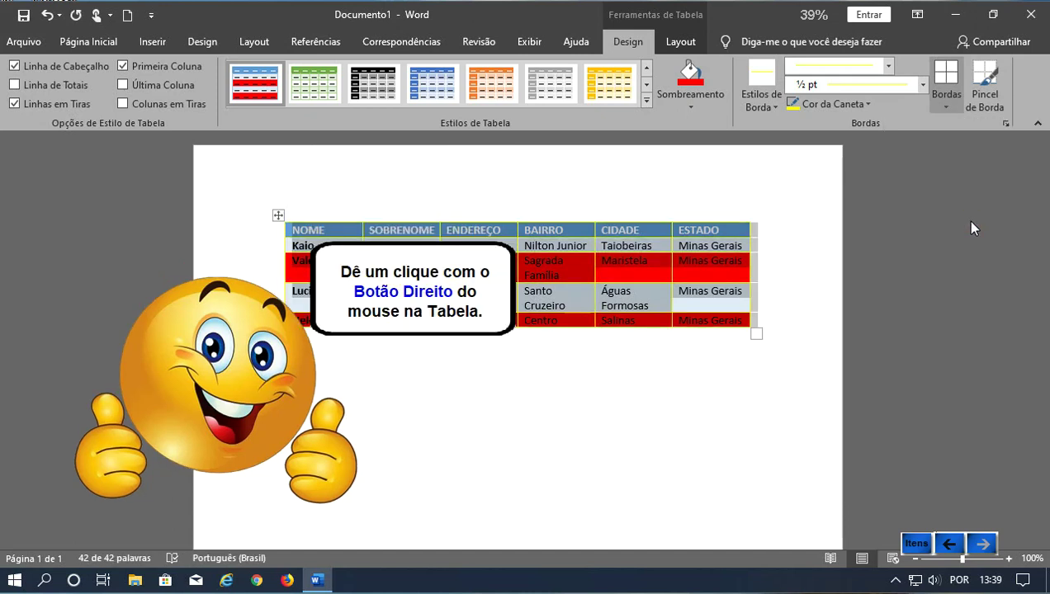
left_click(545, 263)
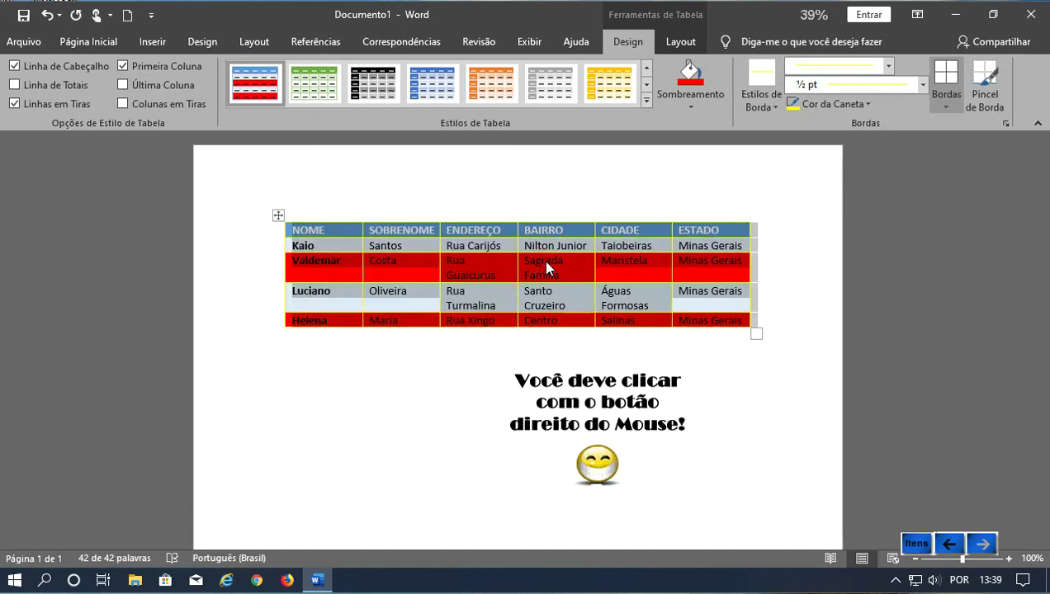
right_click(546, 267)
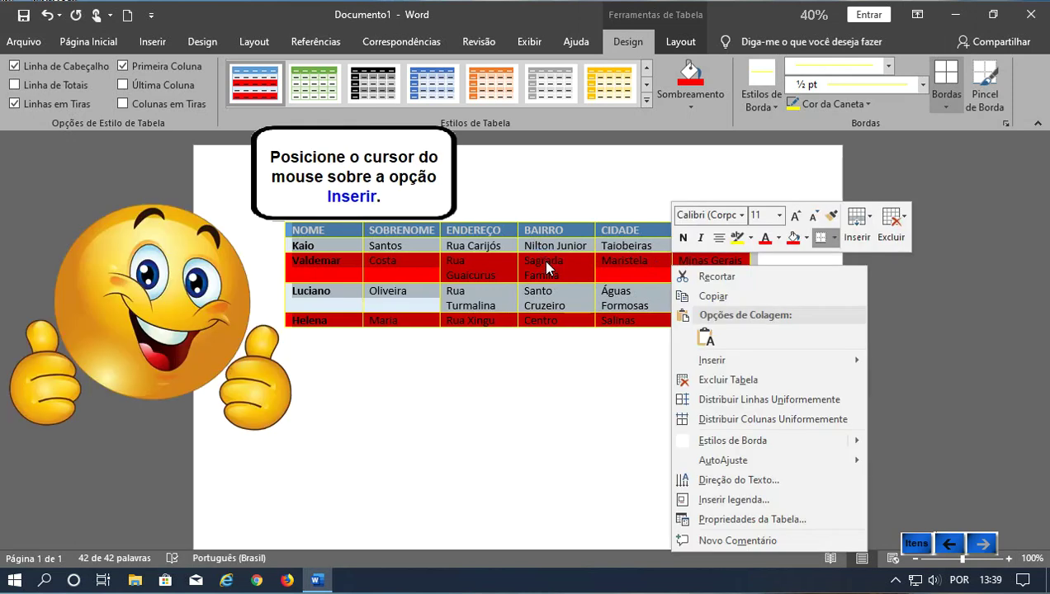
mouse_move(711, 361)
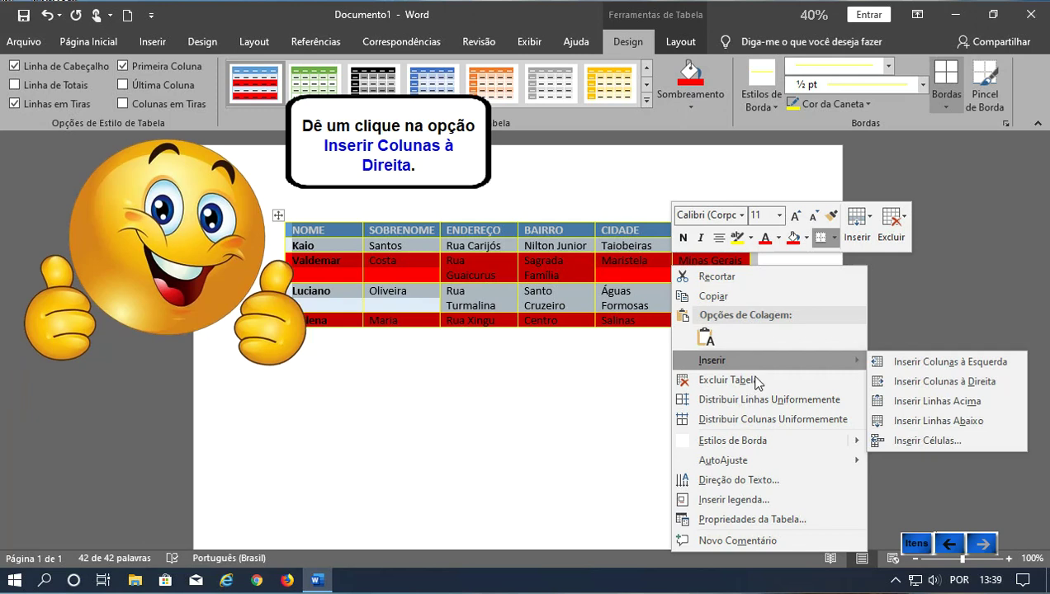
left_click(932, 382)
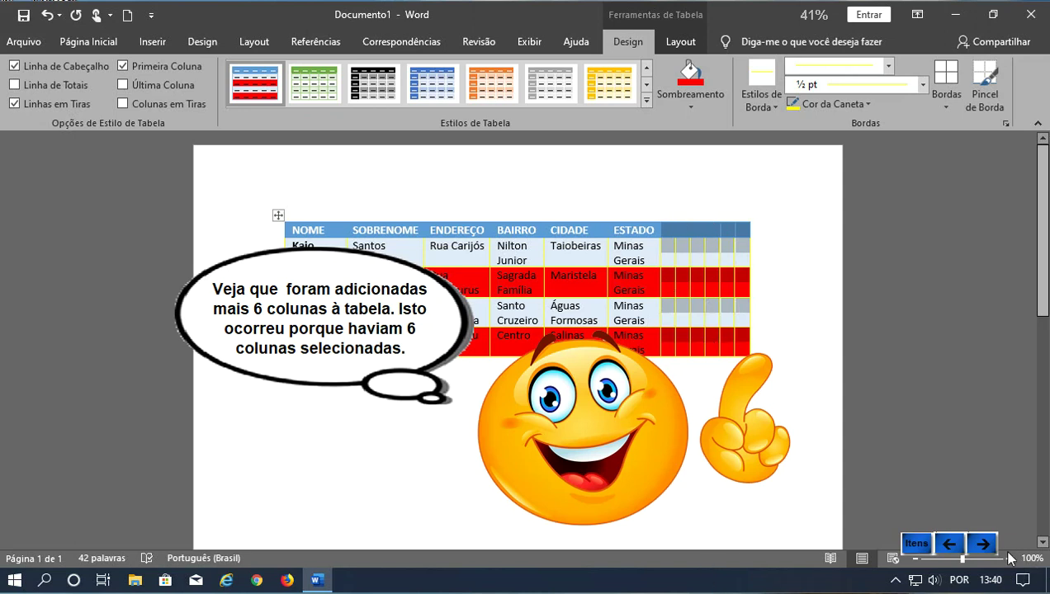
left_click(987, 545)
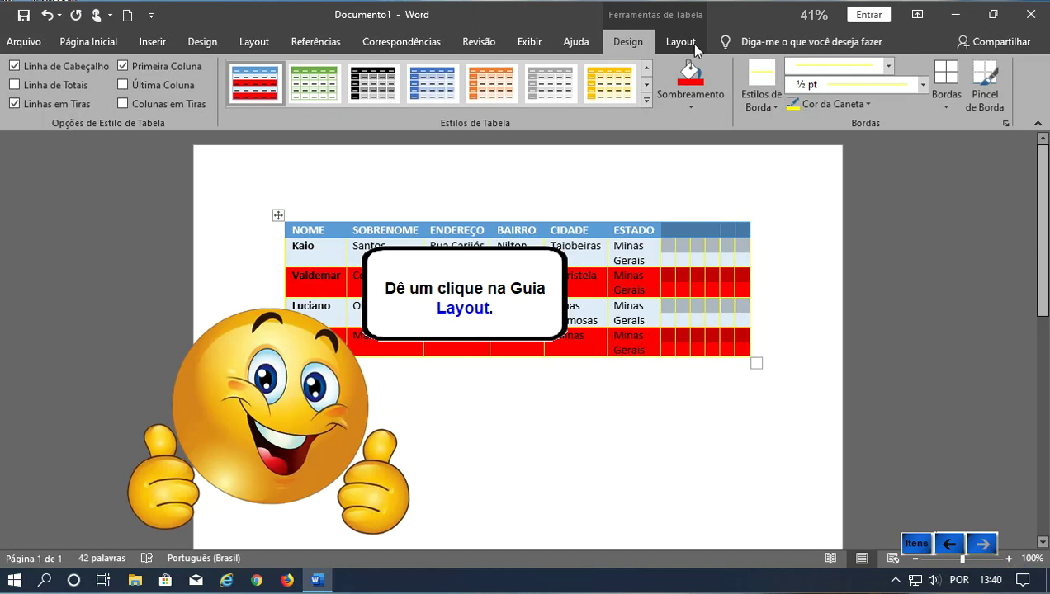
- Switch to the table Layout tab and go through the Linhas e Colunas explanation
left_click(691, 43)
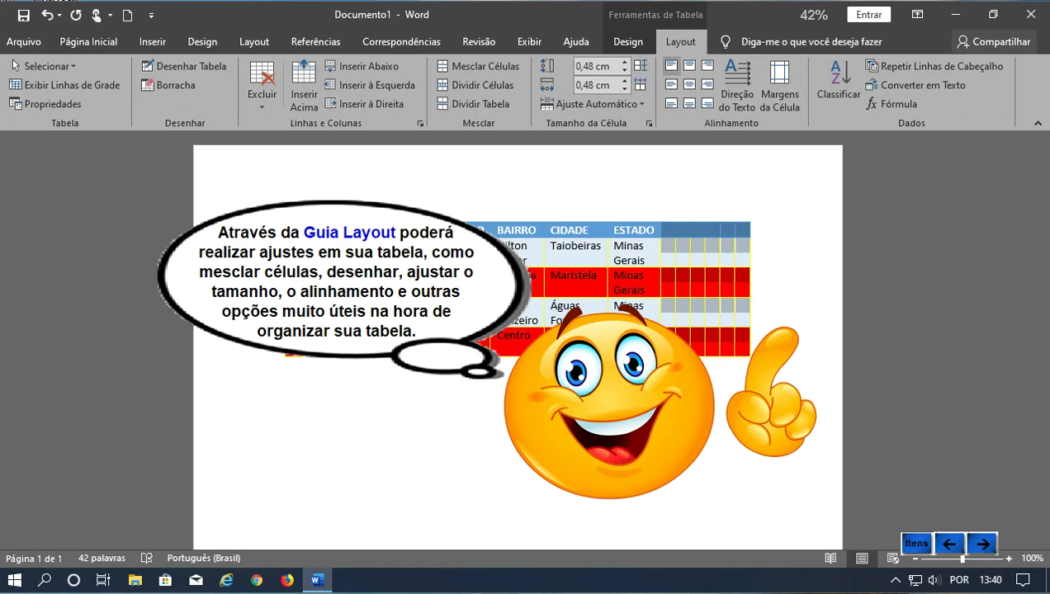
left_click(983, 542)
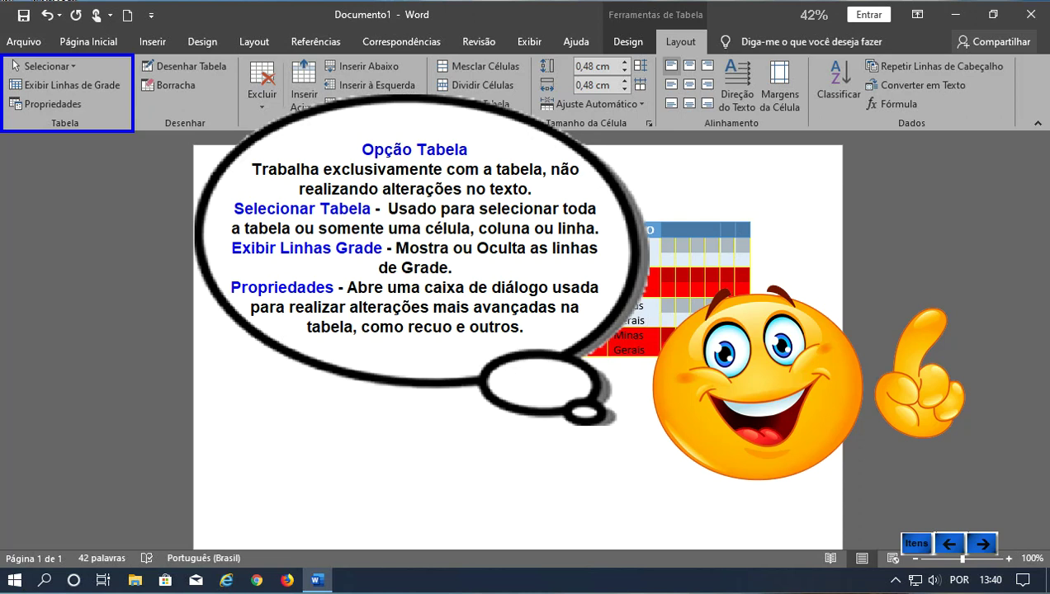
left_click(981, 543)
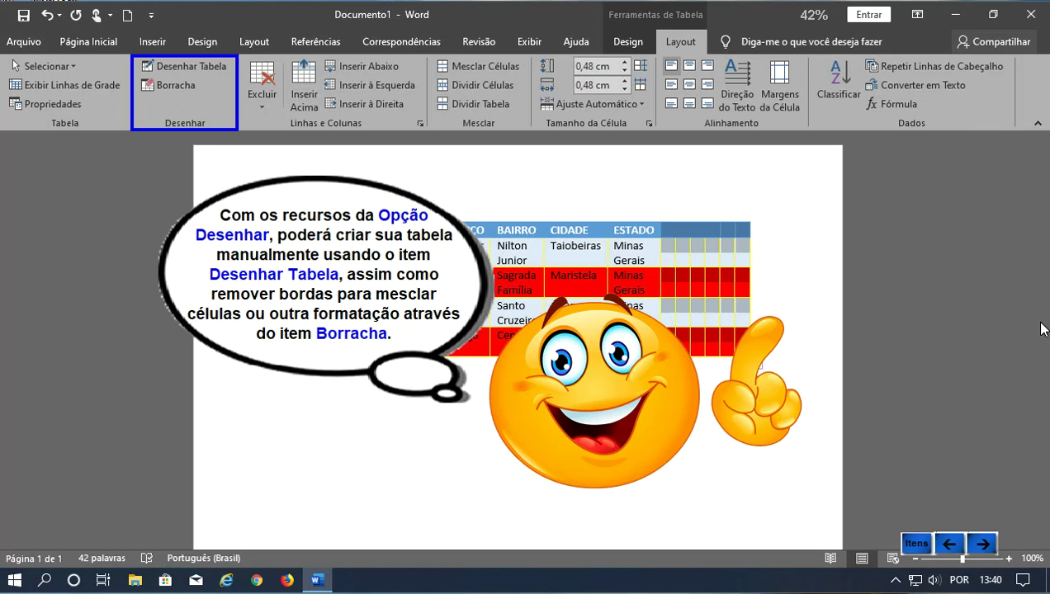
left_click(982, 544)
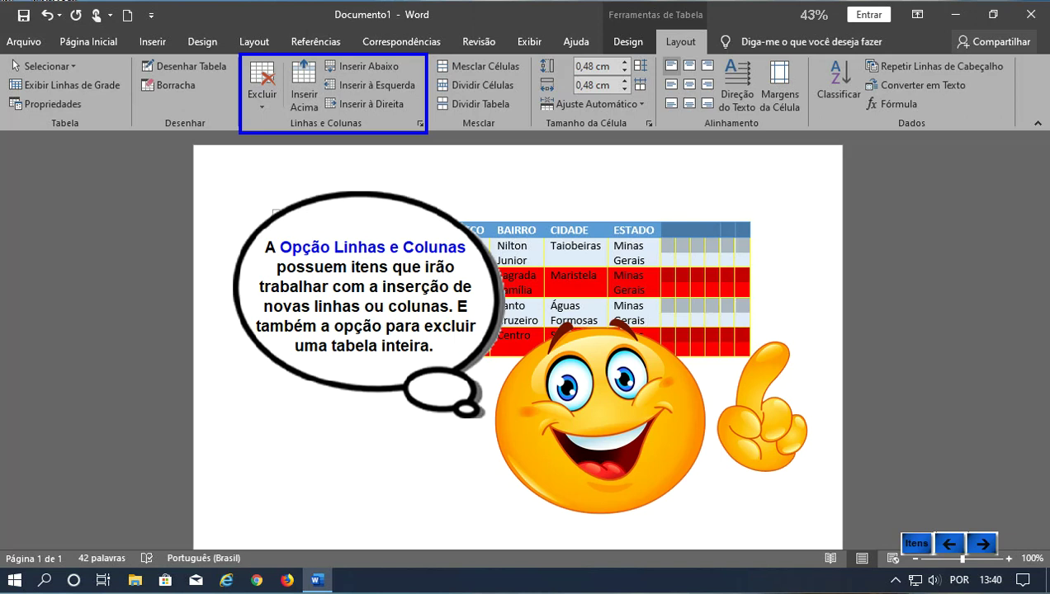
- Centre the table's text in its cells with Centralizar and advance to the next lesson
left_click(983, 544)
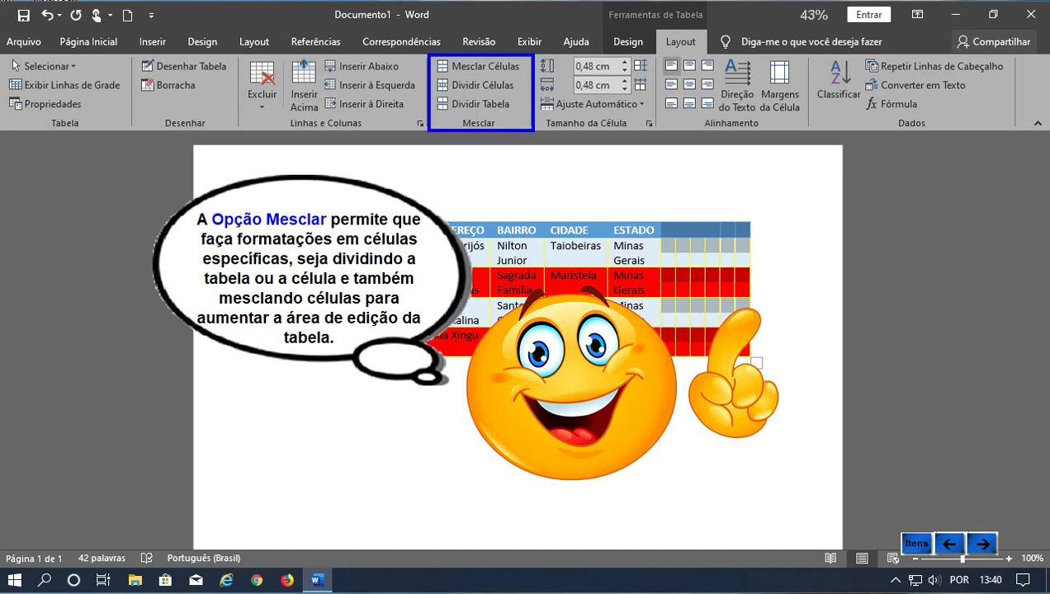
left_click(984, 541)
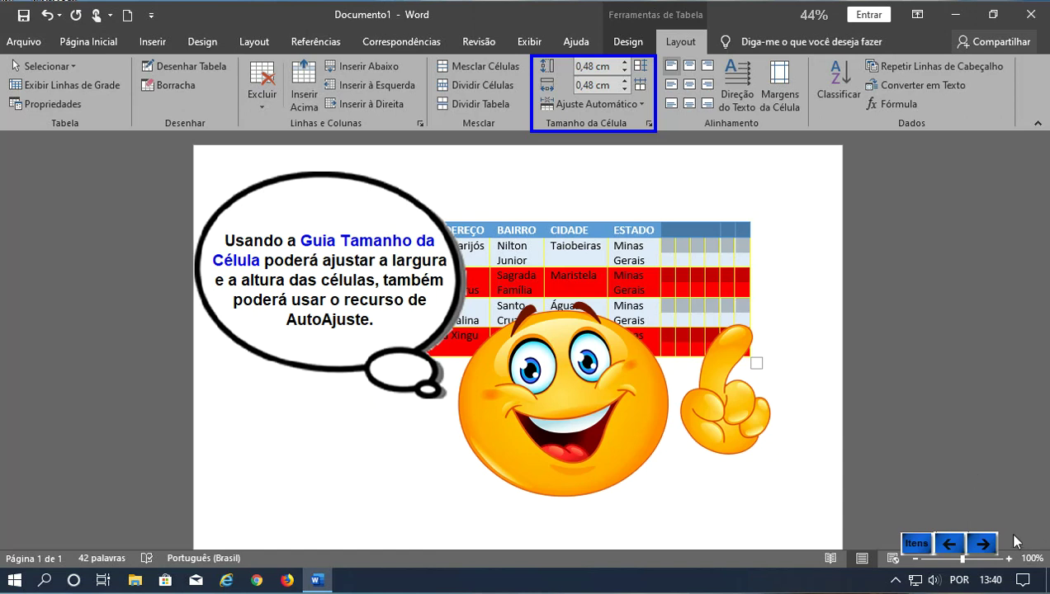
left_click(984, 542)
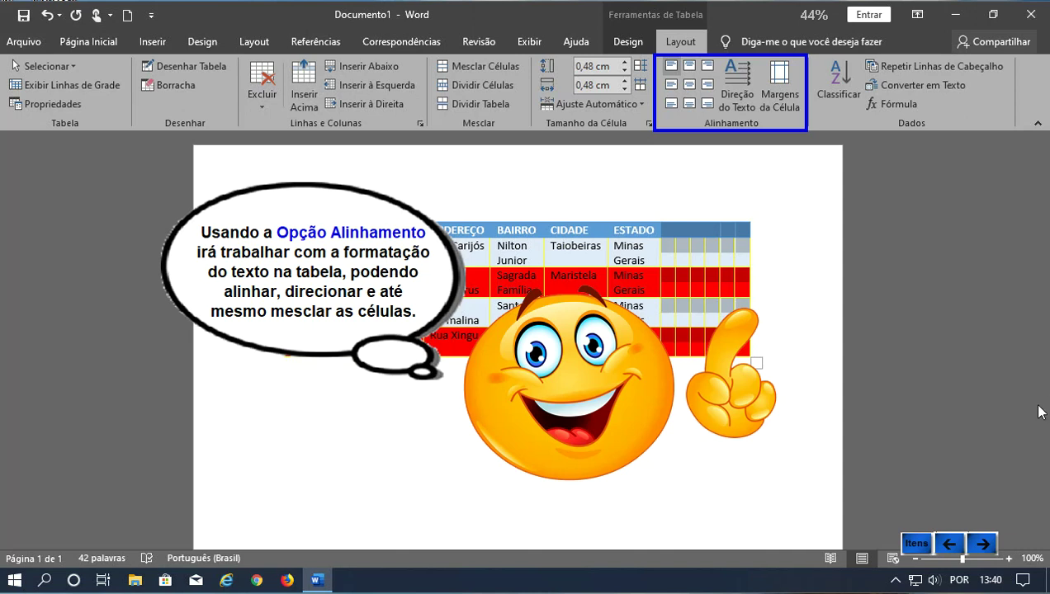
left_click(984, 545)
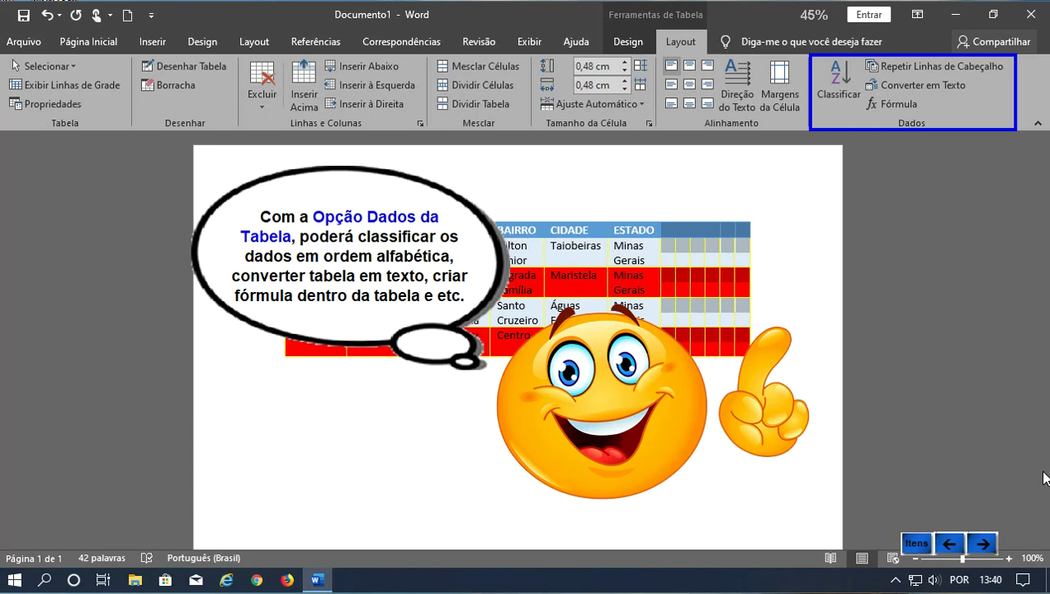
left_click(982, 543)
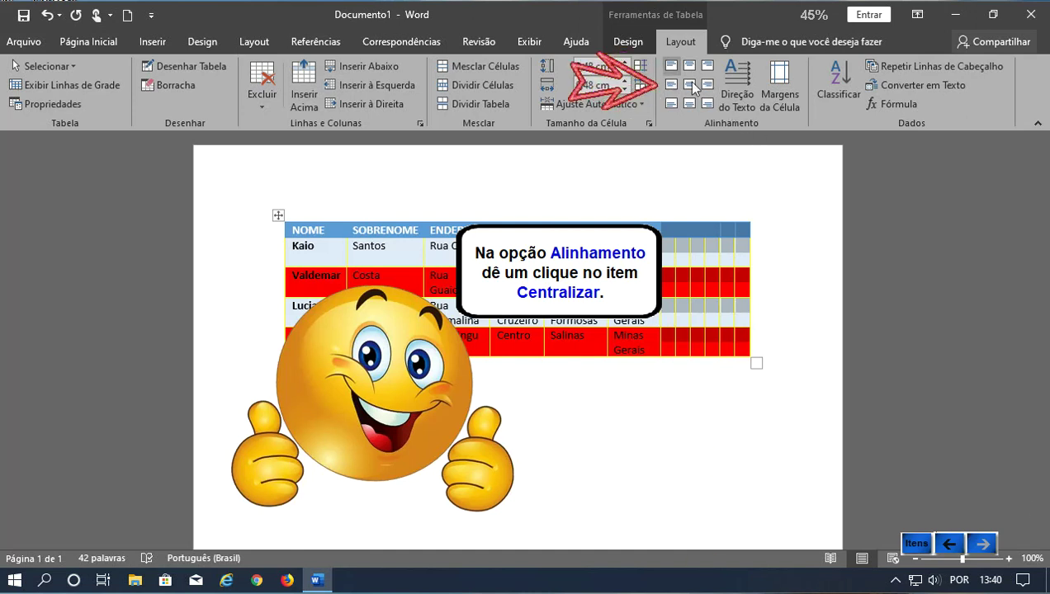
left_click(680, 85)
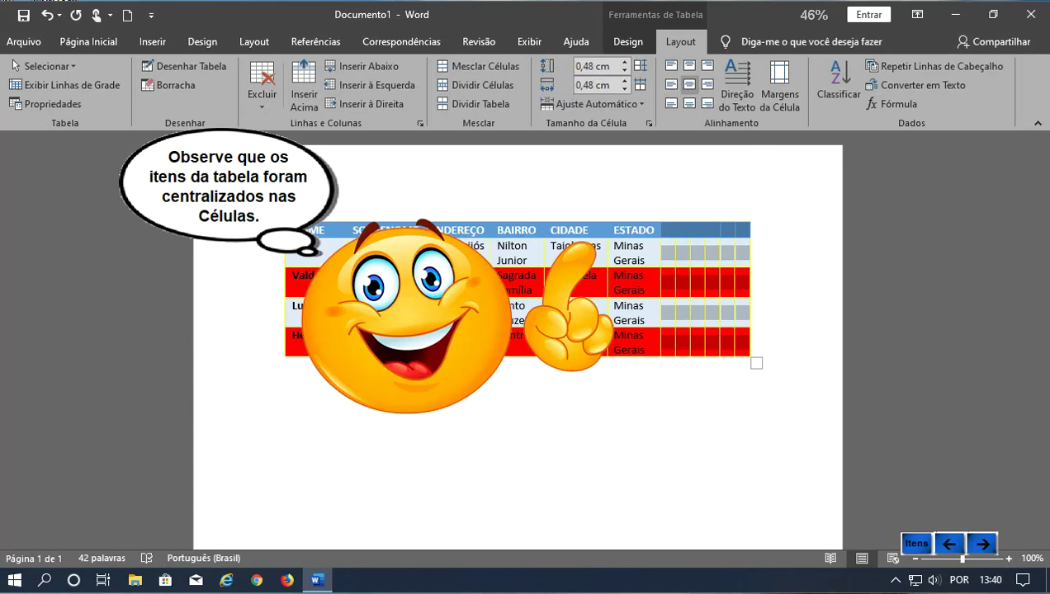
left_click(994, 546)
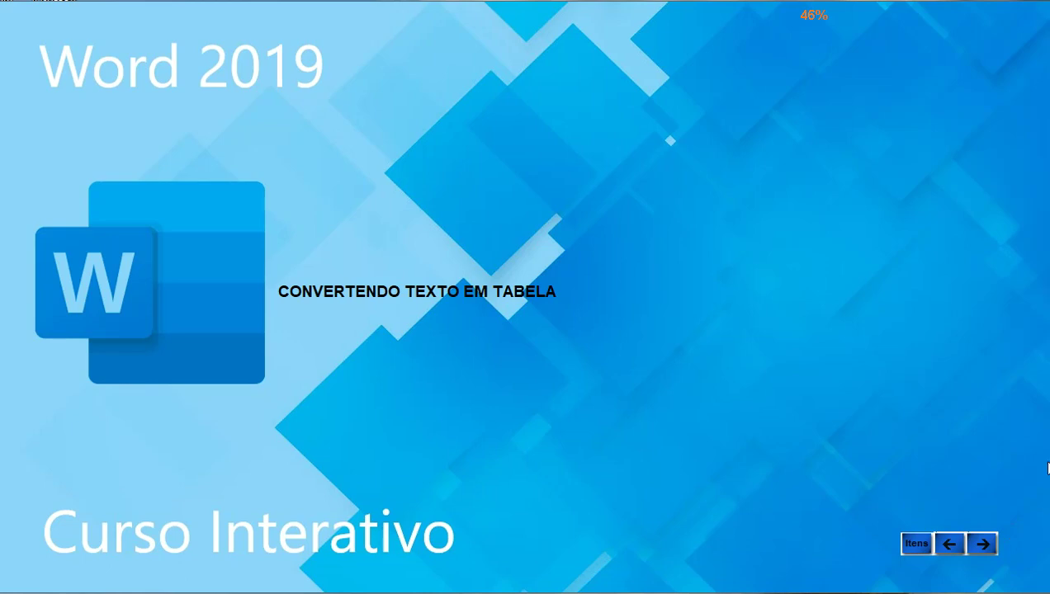
- Advance into the conversion lesson to load the Sempre é preciso document
left_click(985, 545)
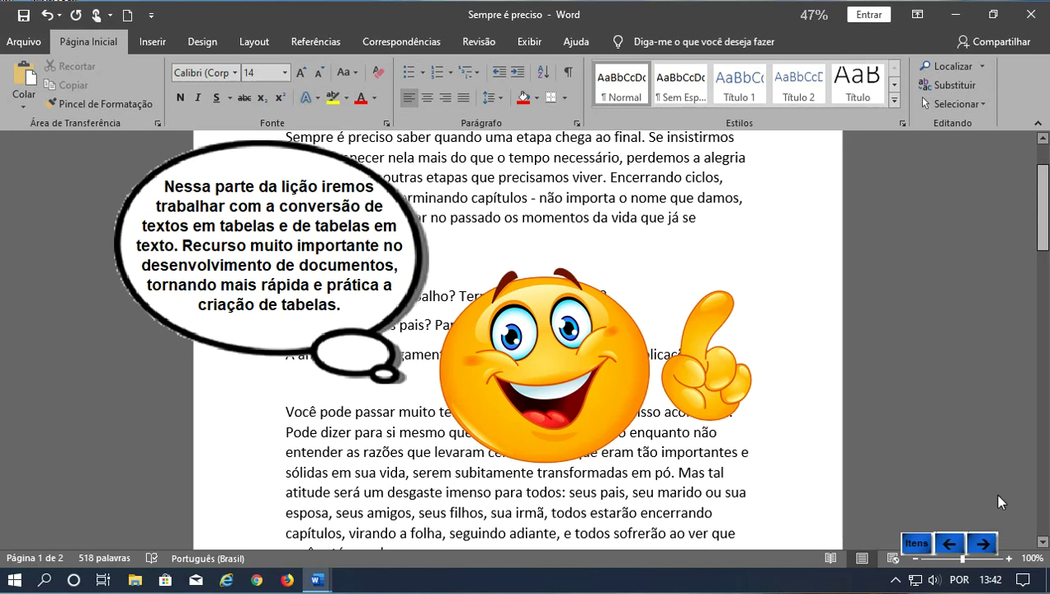
left_click(982, 544)
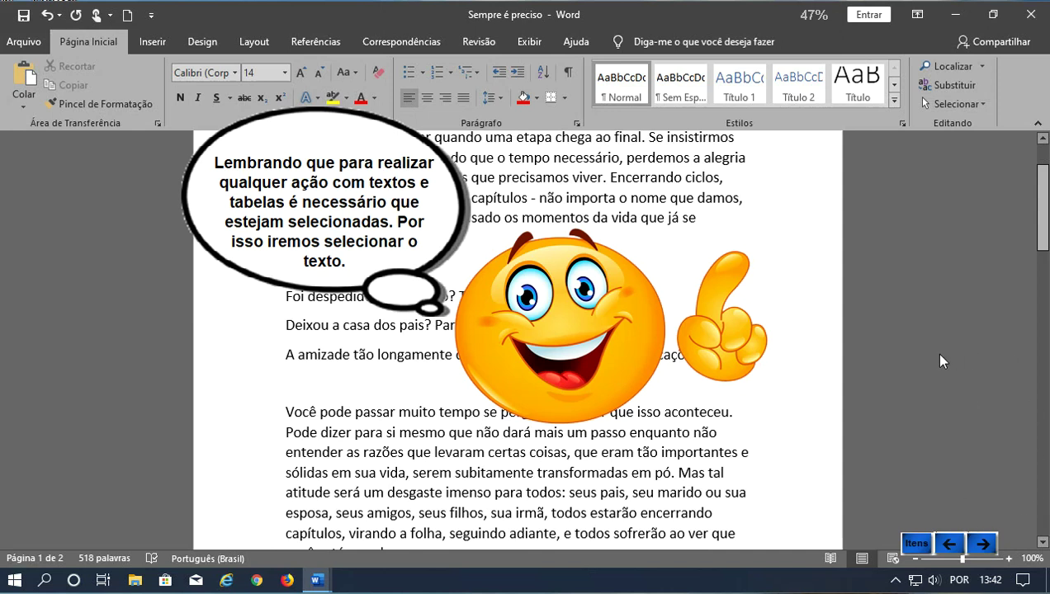
- Select all of the Sempre é preciso text and show the Inserir ribbon commands
left_click(983, 543)
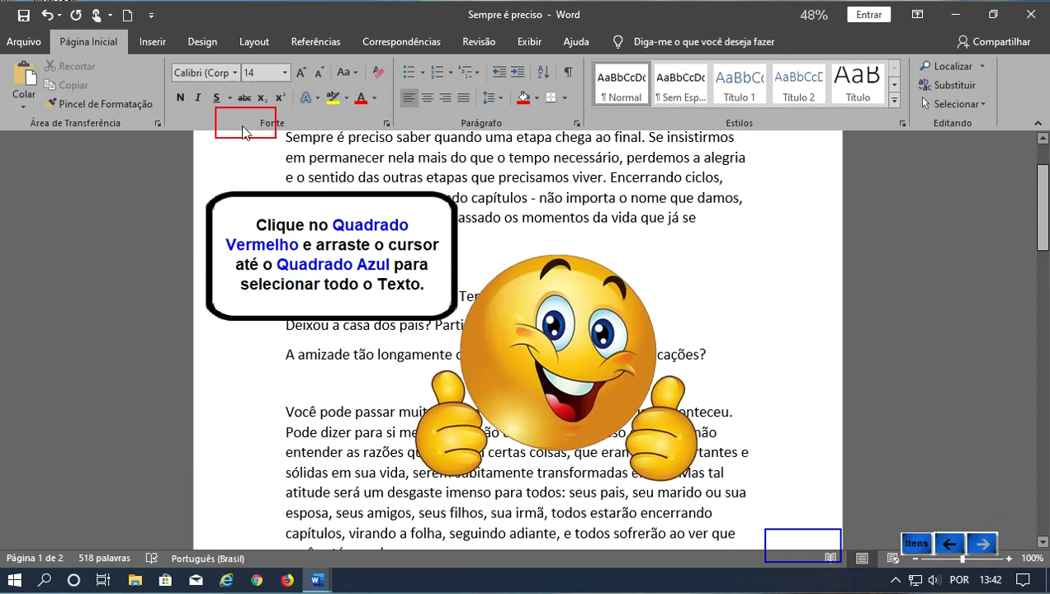
mouse_move(246, 132)
left_mouse_down()
mouse_move(328, 180)
mouse_move(824, 555)
left_mouse_up()
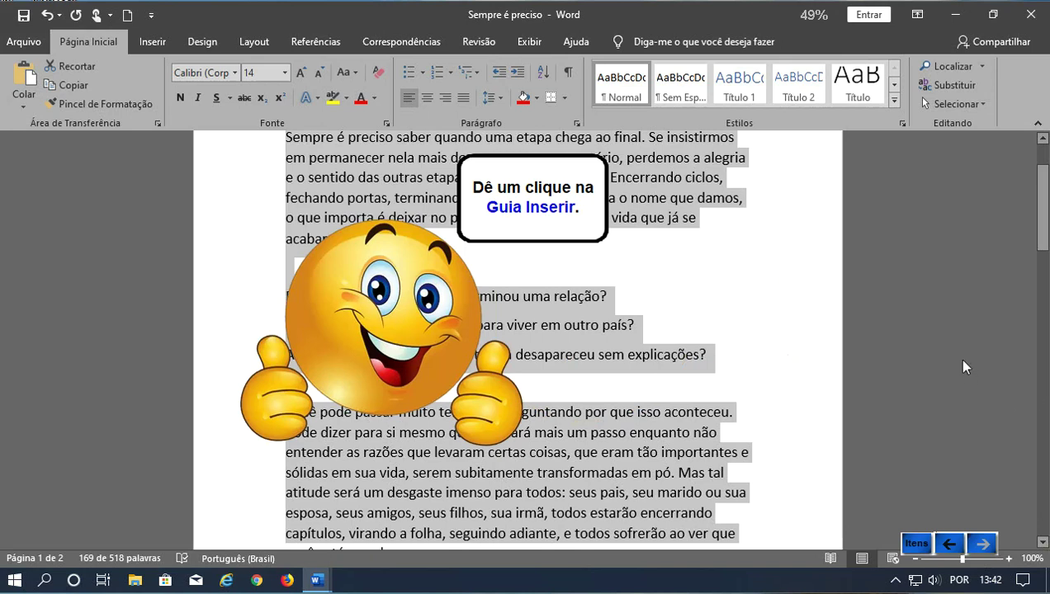
left_click(157, 45)
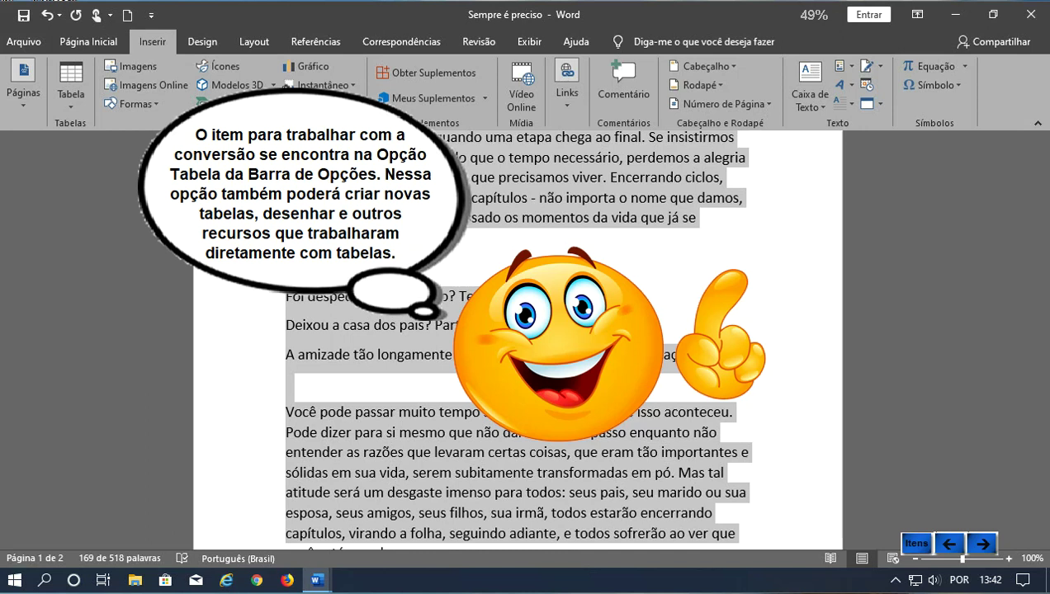
- Convert the selected paragraphs into a one-column, seven-row table split by paragraph marks
left_click(987, 544)
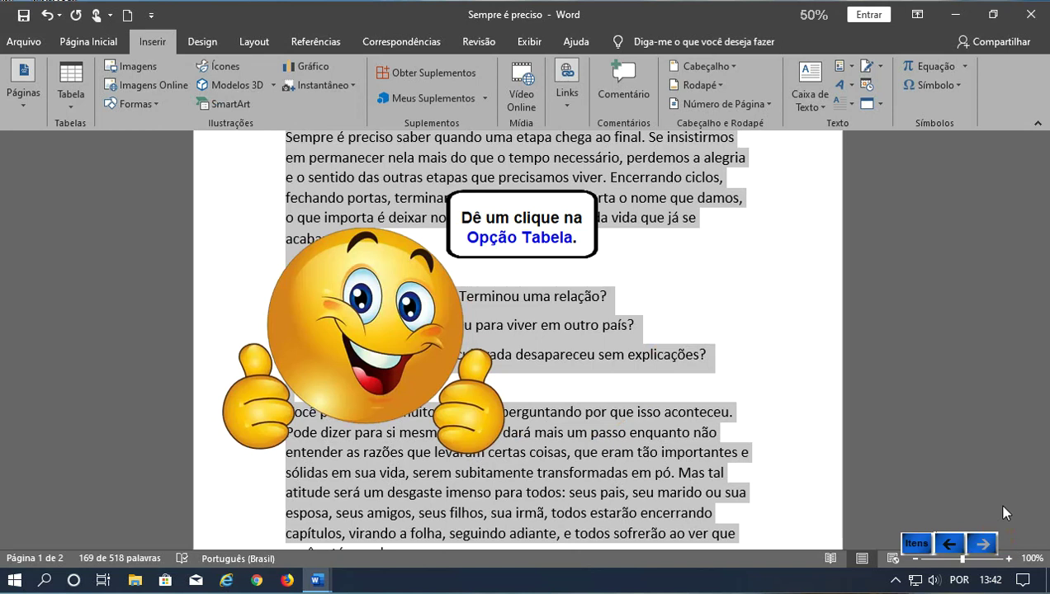
left_click(73, 107)
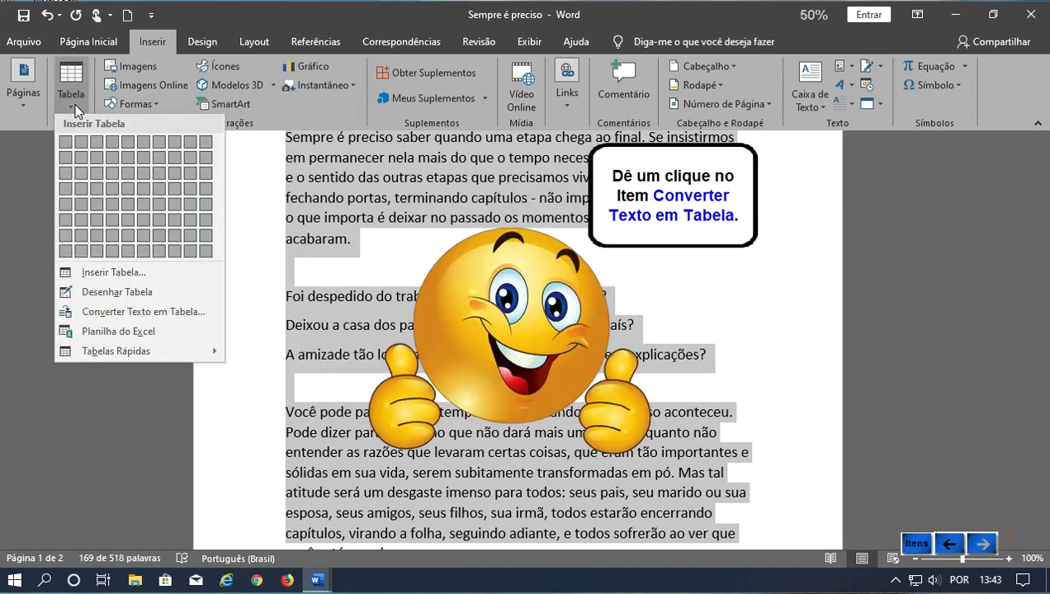
left_click(107, 312)
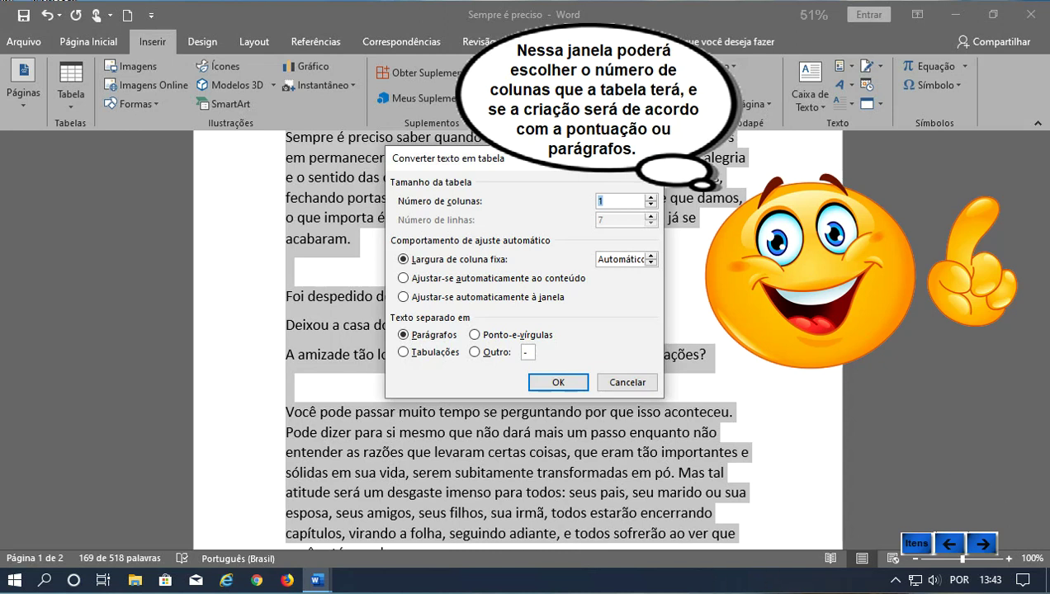
left_click(981, 545)
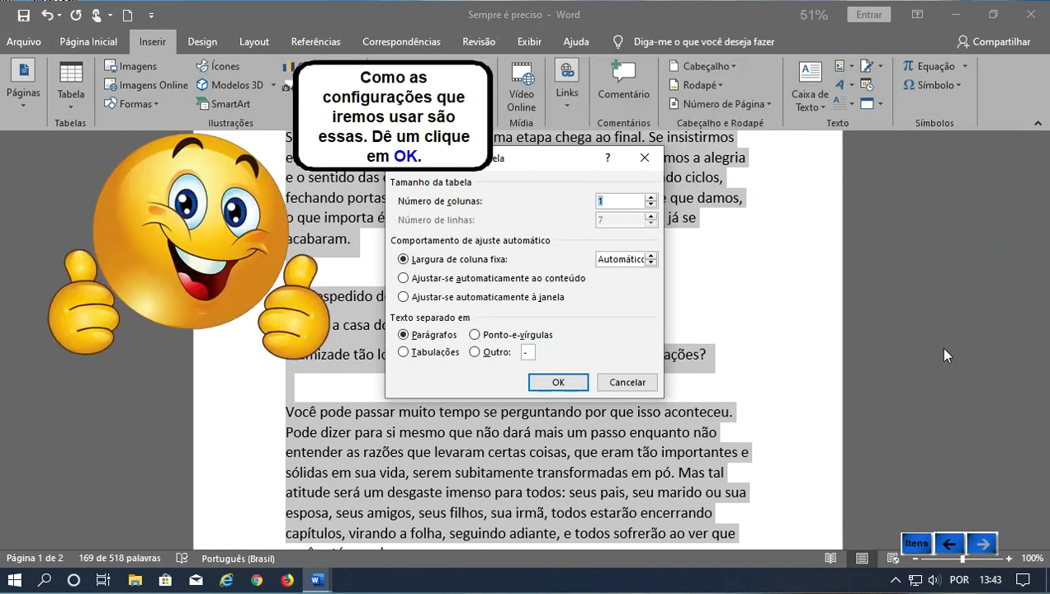
left_click(549, 383)
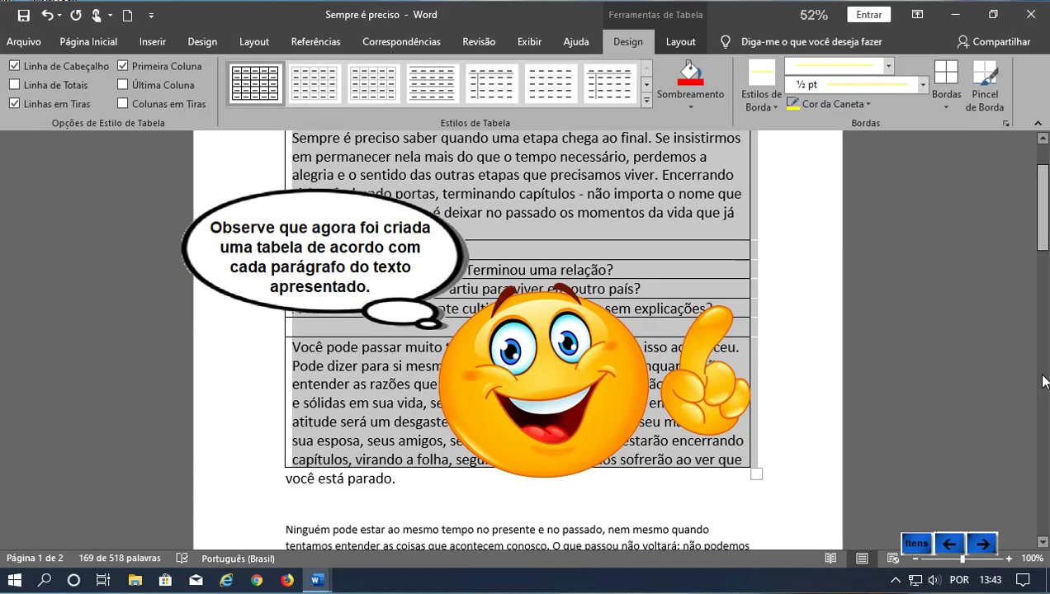
left_click(984, 544)
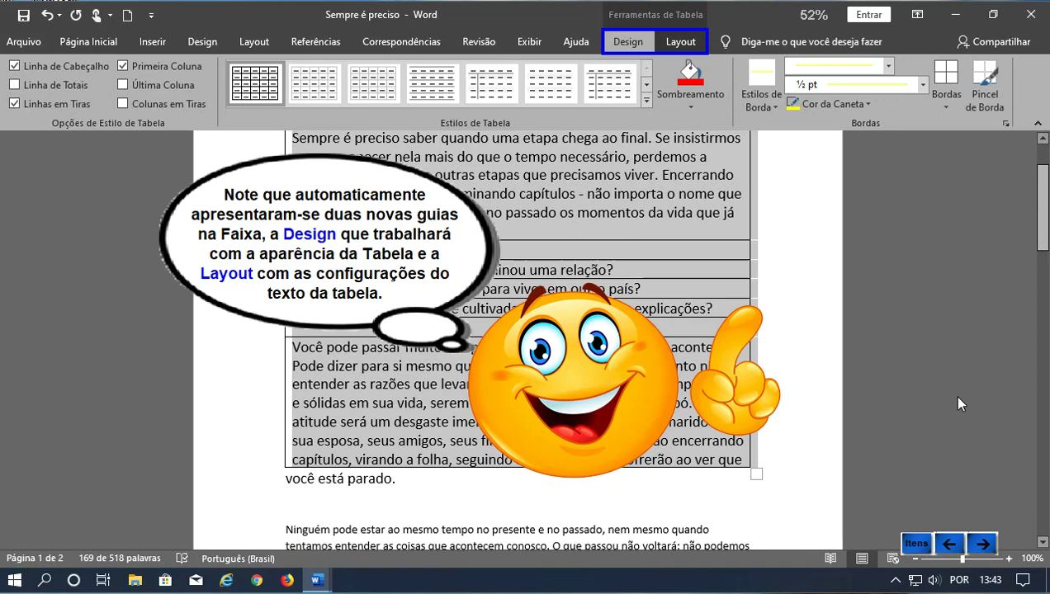
left_click(980, 538)
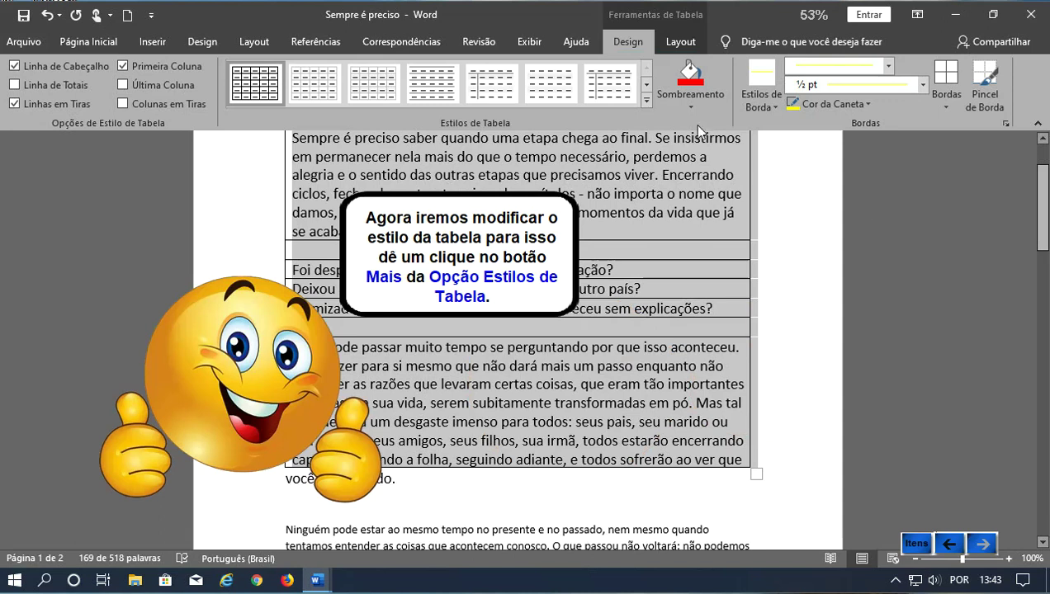
- Apply the green banded grid style from the table styles gallery
left_click(647, 98)
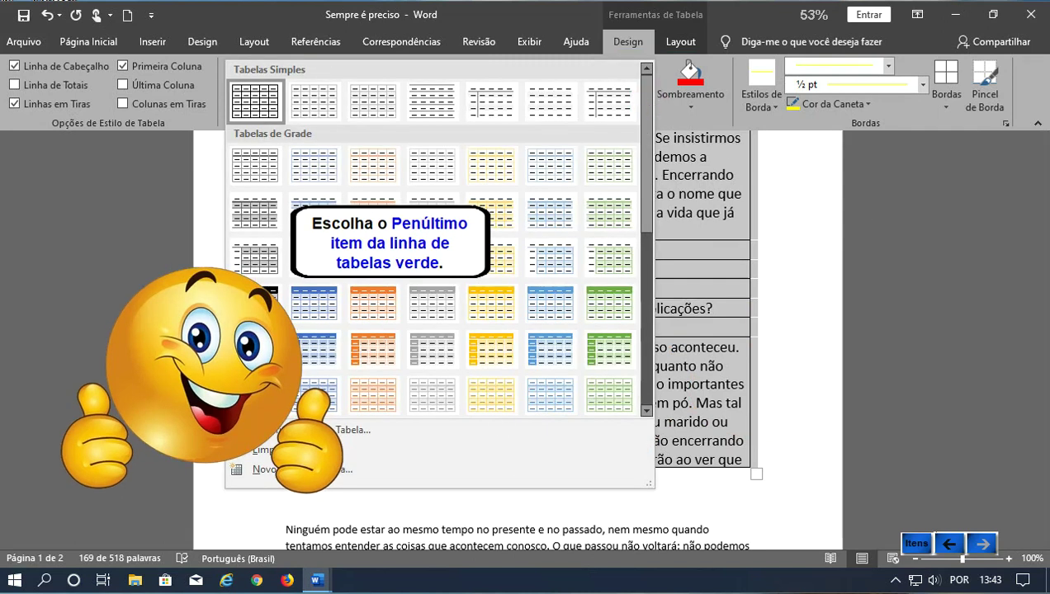
left_click(610, 350)
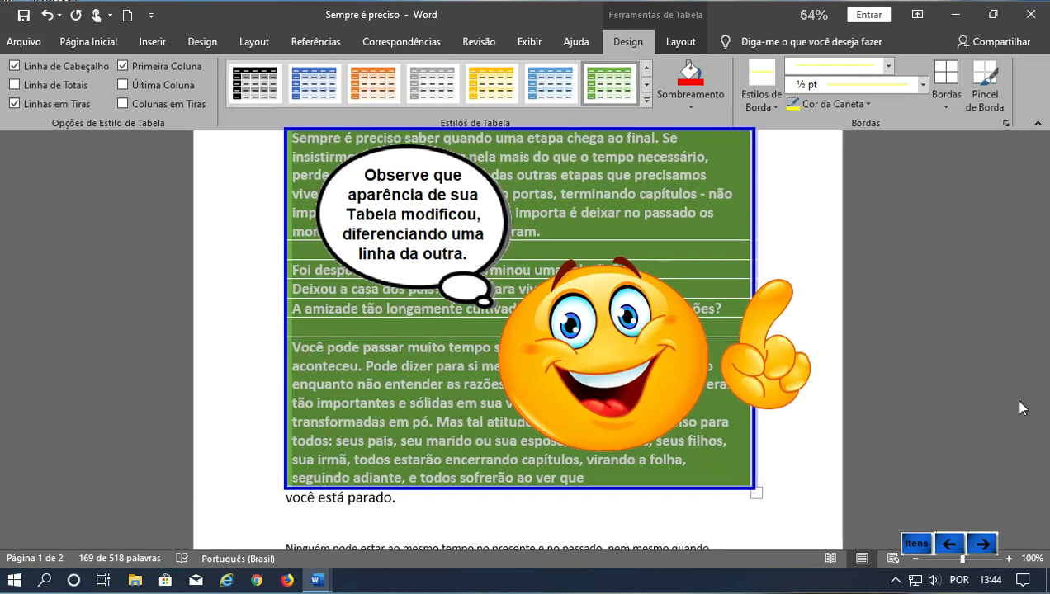
left_click(983, 544)
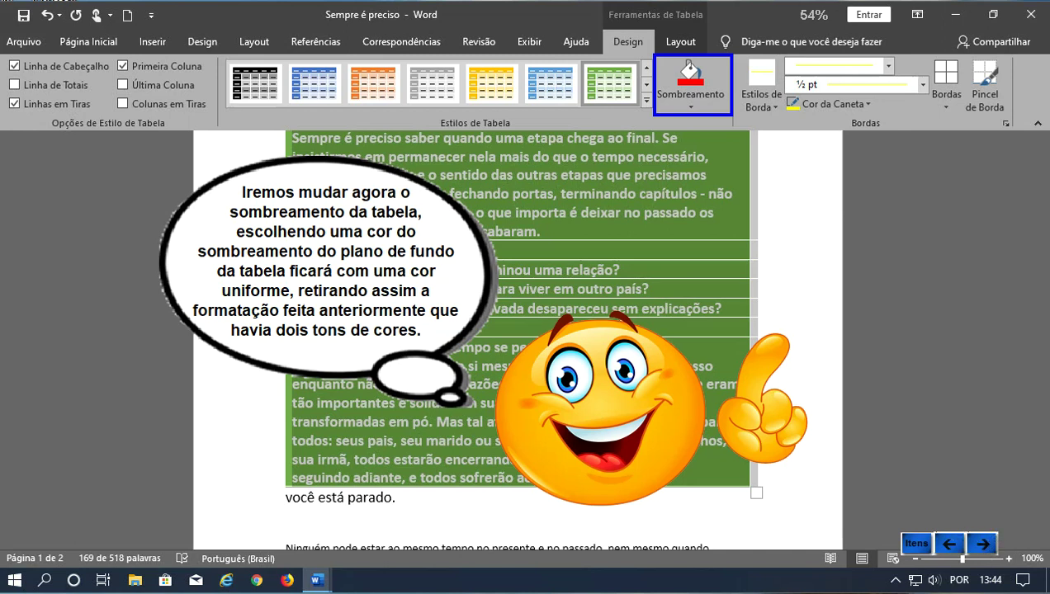
- Shade the entire table with the purple standard colour
left_click(983, 546)
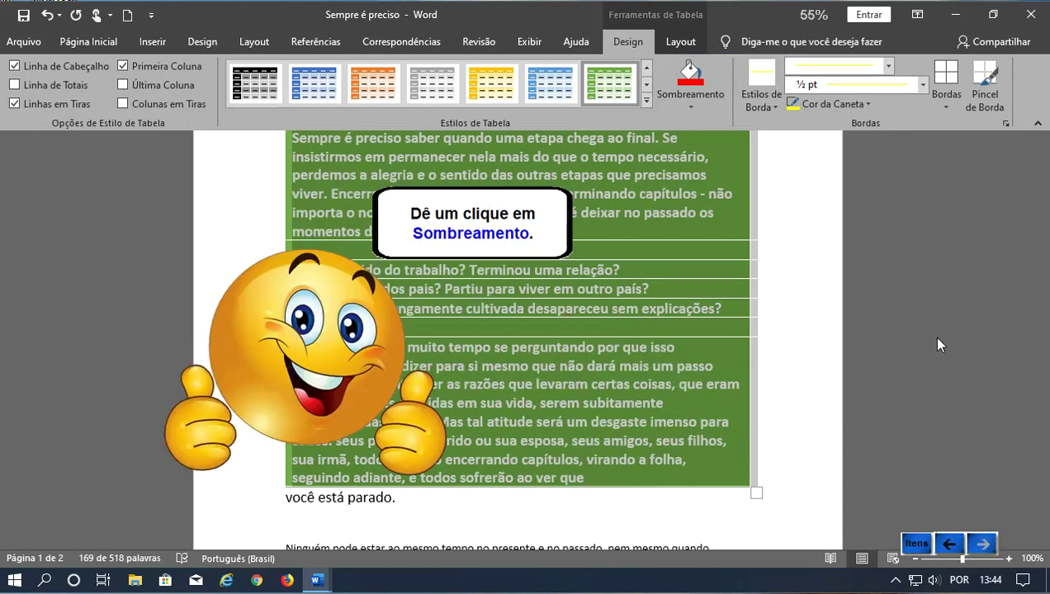
left_click(701, 108)
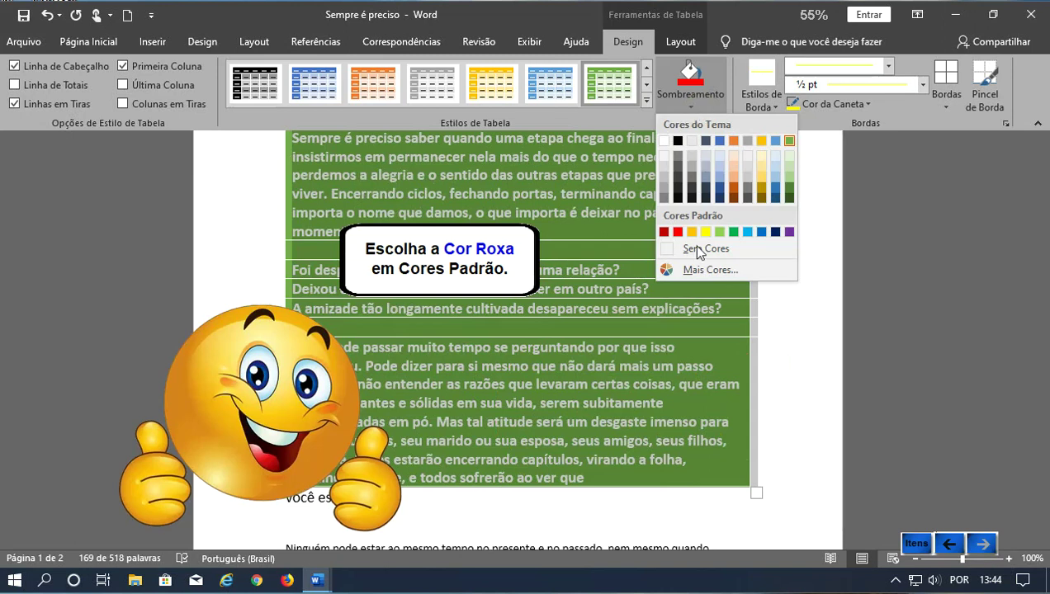
left_click(789, 232)
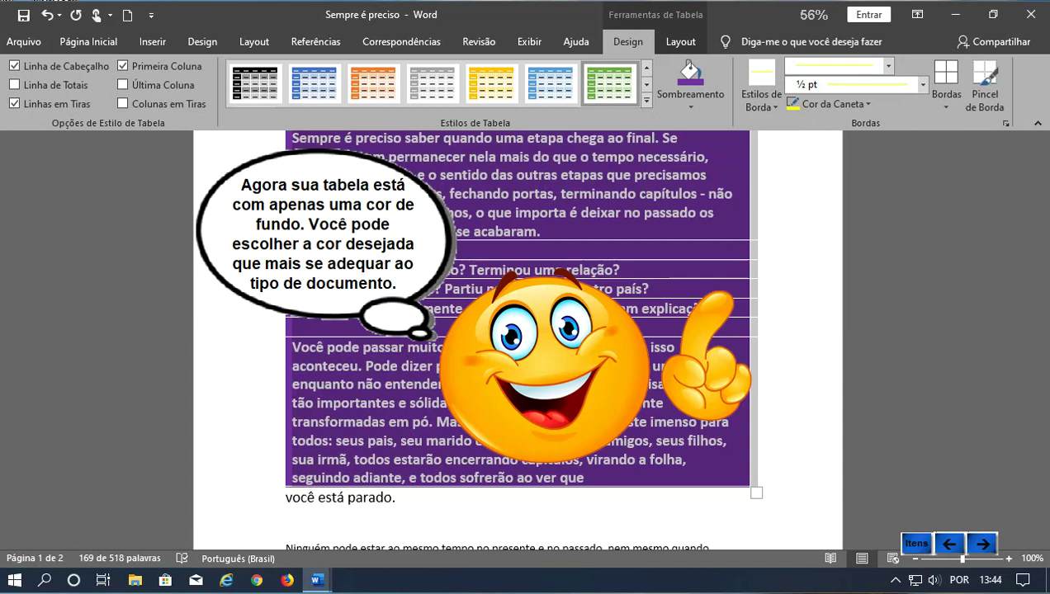
left_click(984, 542)
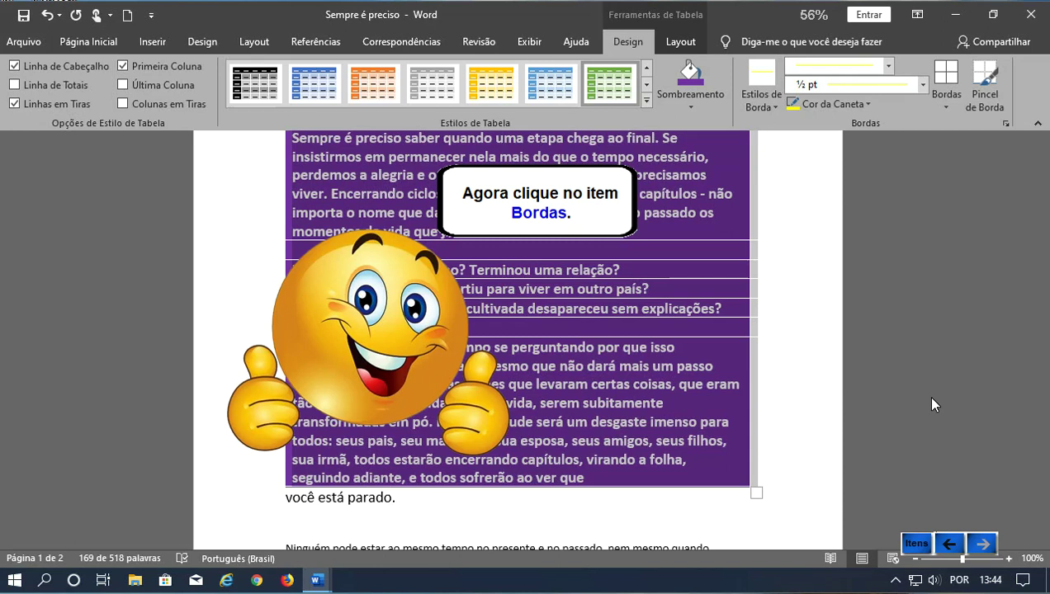
- Apply All Borders (Todas as Bordas) to every cell of the table
left_click(947, 92)
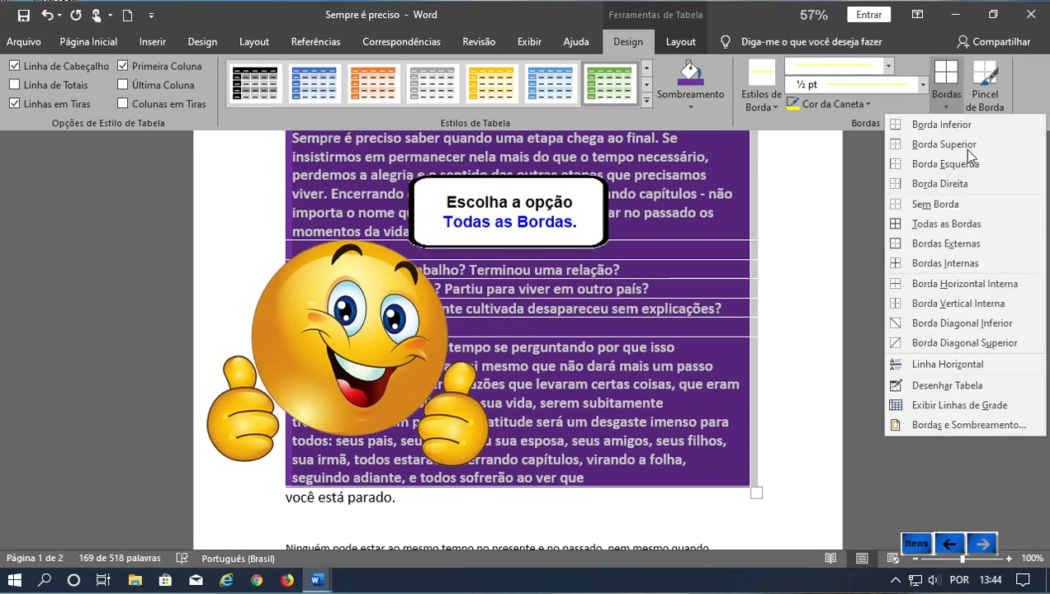
left_click(963, 226)
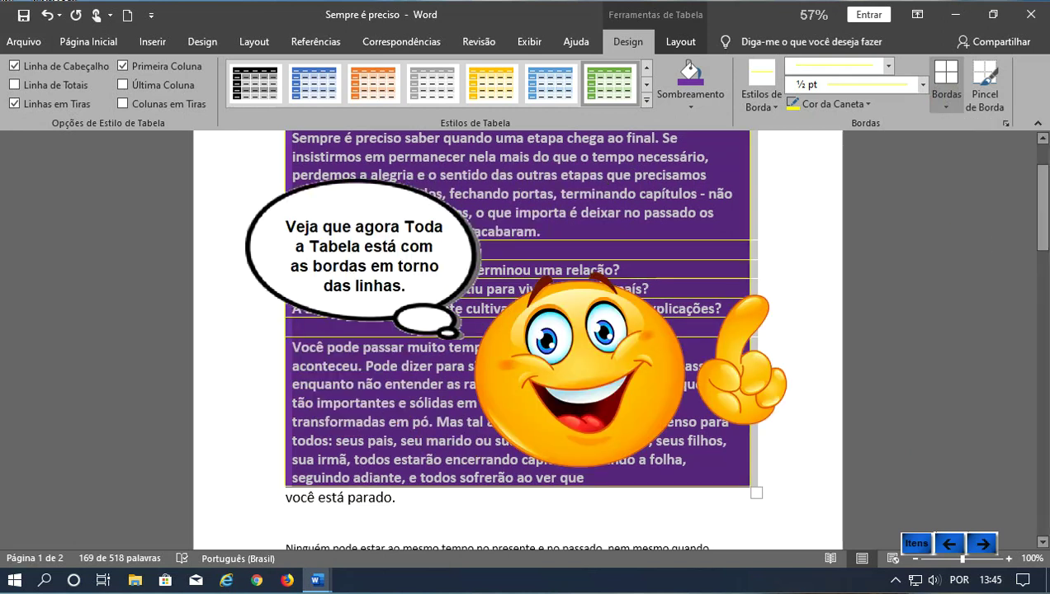
left_click(984, 547)
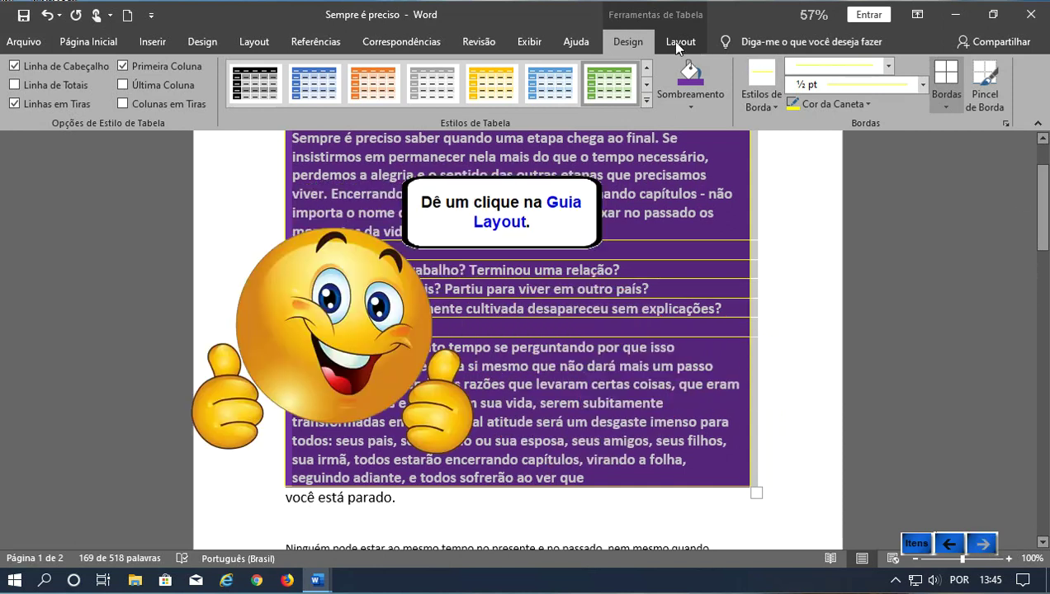
- Centre the text in every table cell using the Layout alignment controls
left_click(672, 41)
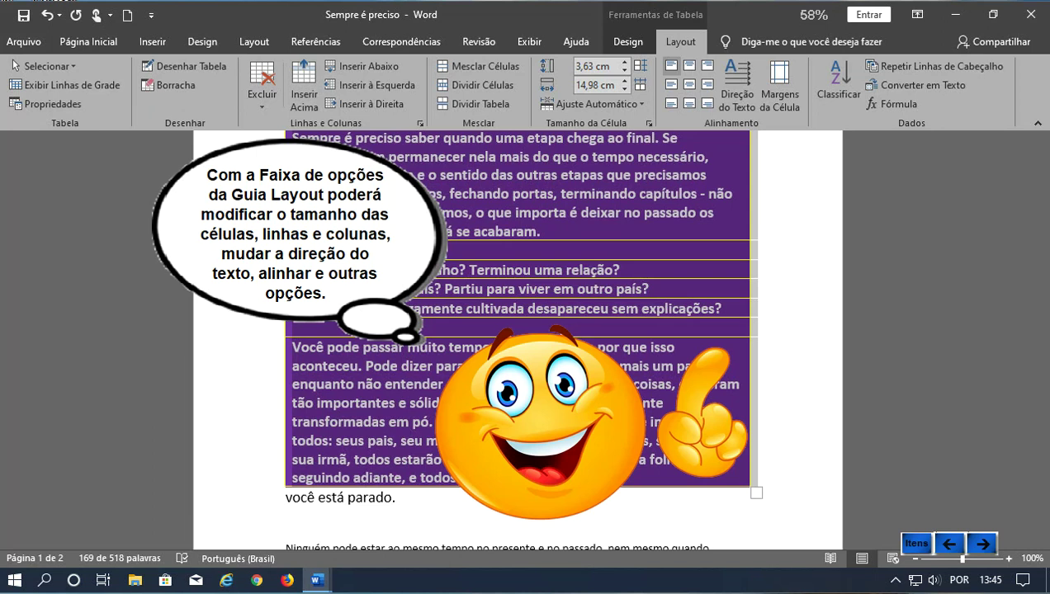
left_click(991, 546)
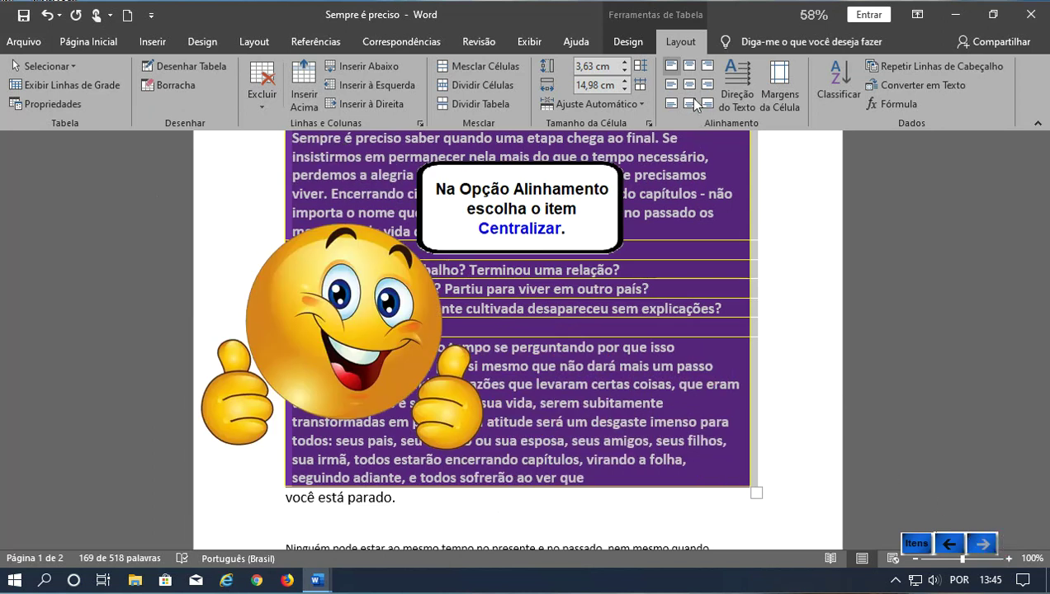
left_click(690, 84)
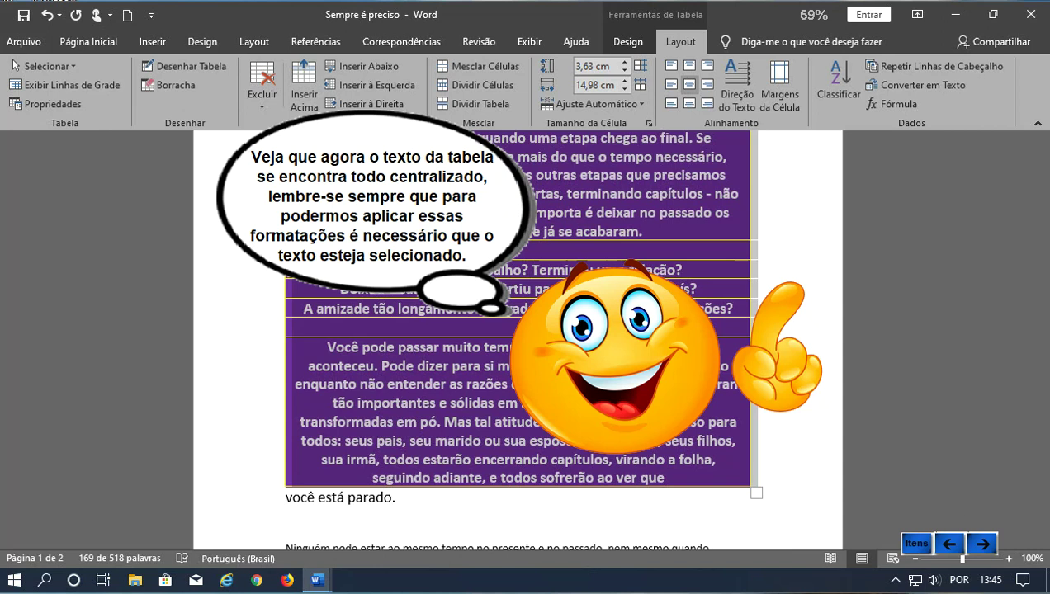
left_click(979, 544)
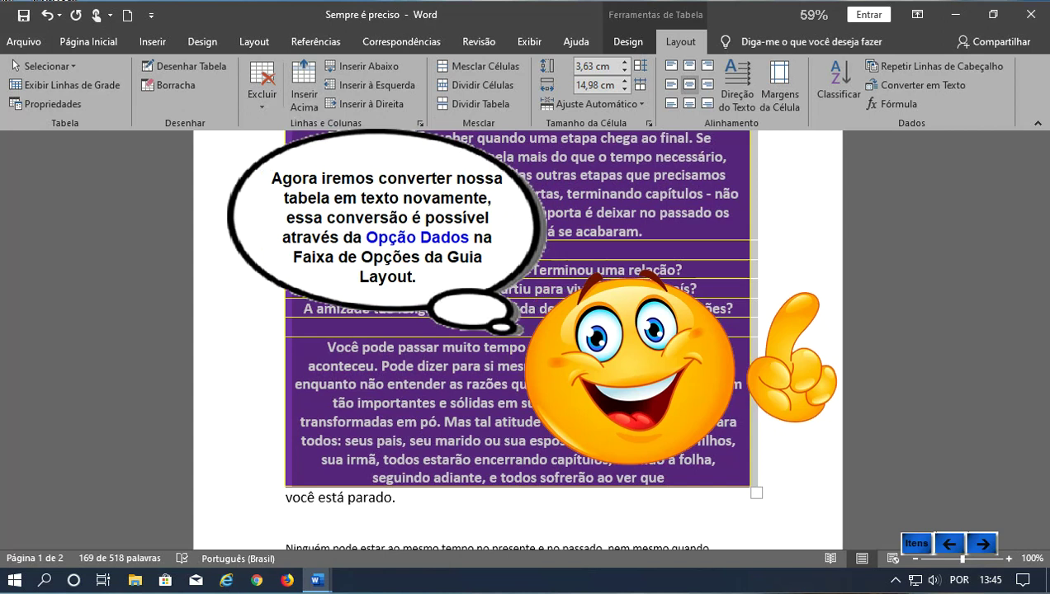
- Convert the table back to text separated by paragraph marks
left_click(979, 544)
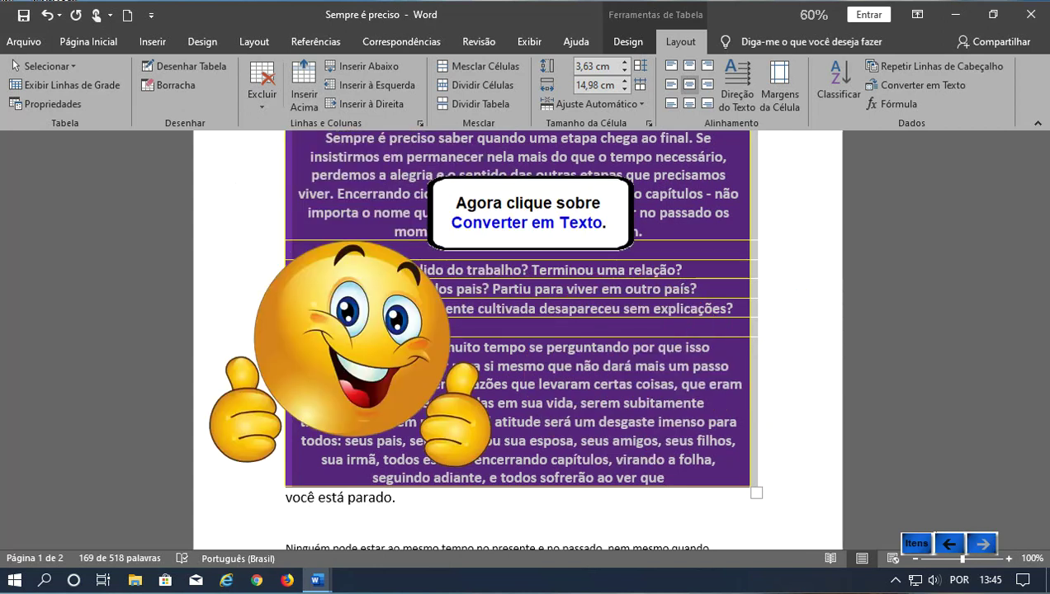
left_click(916, 85)
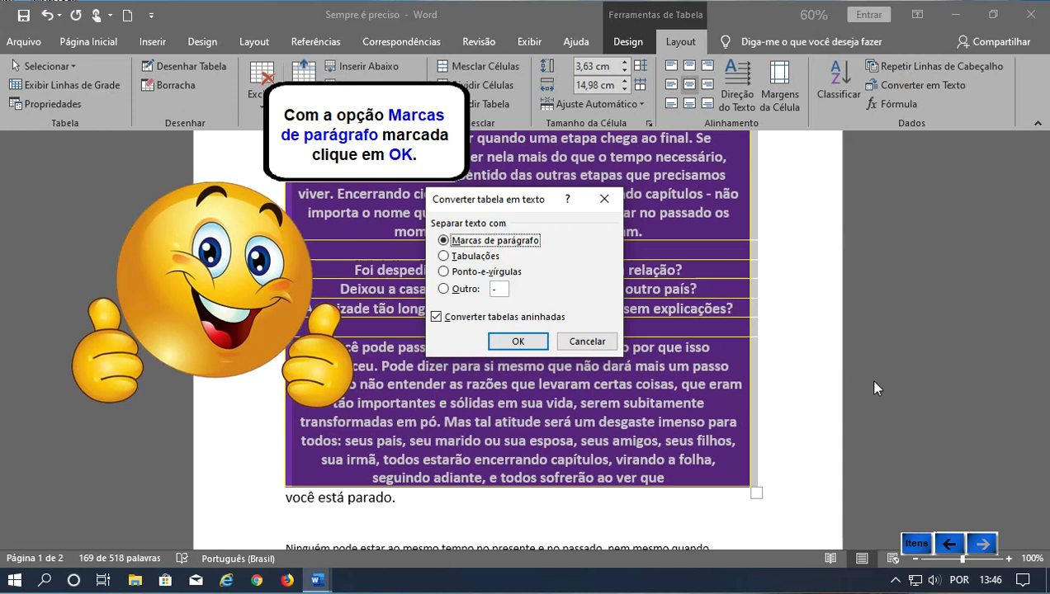
left_click(508, 341)
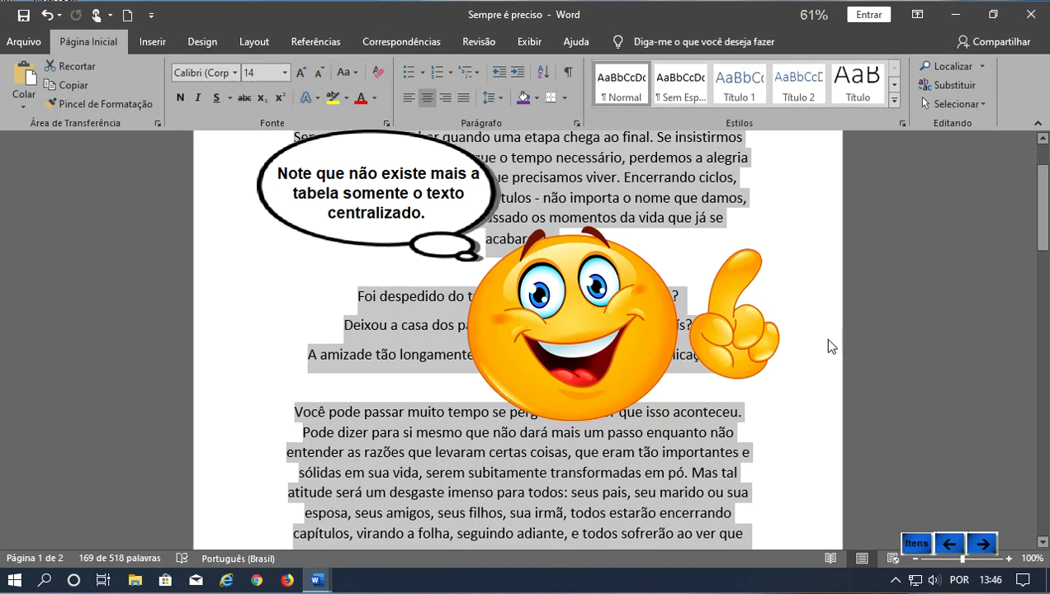
- Left-align the converted paragraphs
left_click(982, 543)
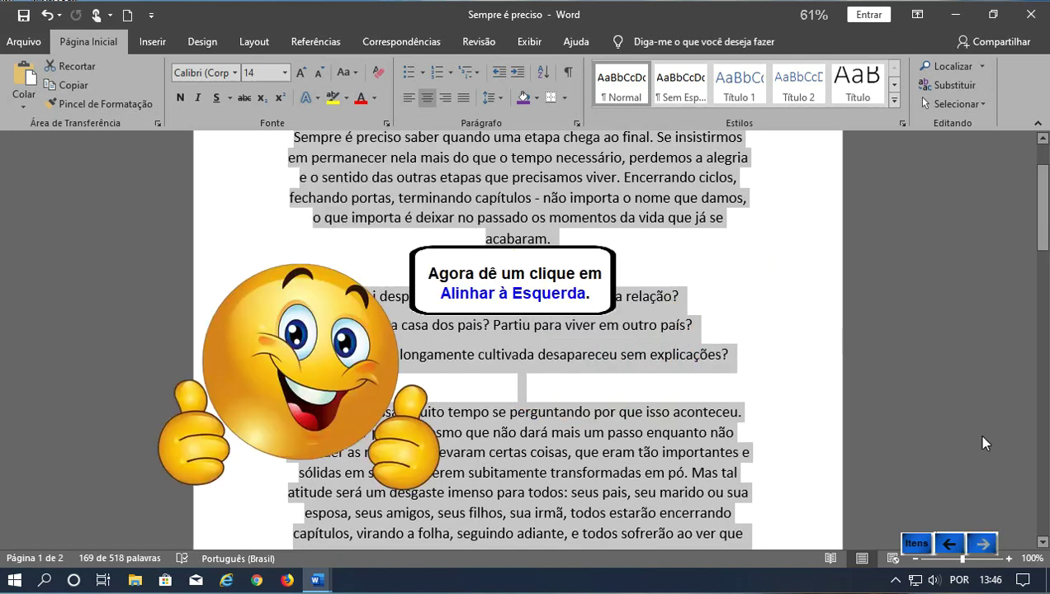
left_click(410, 97)
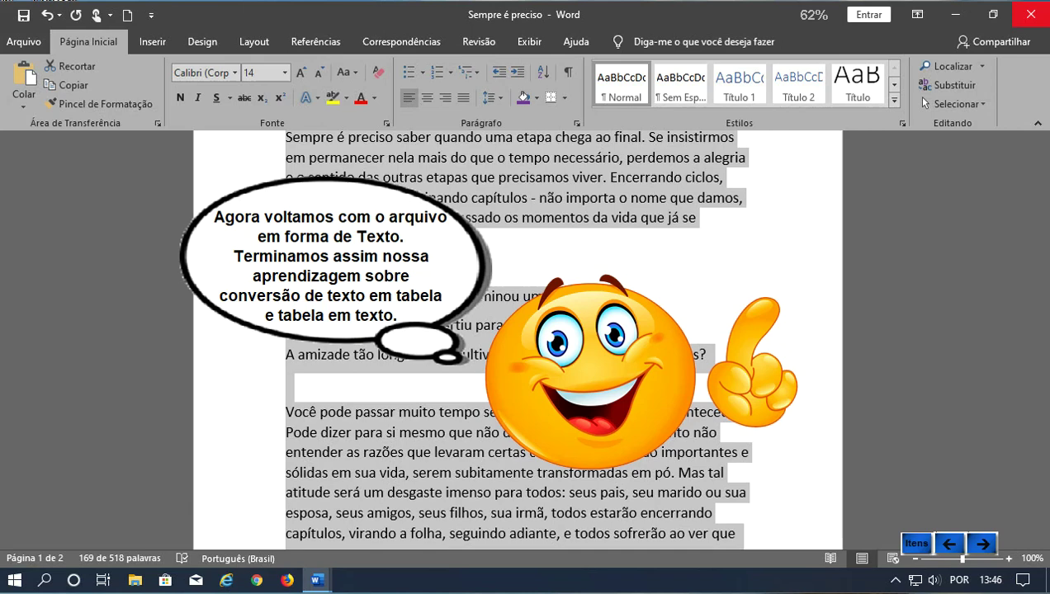
left_click(983, 544)
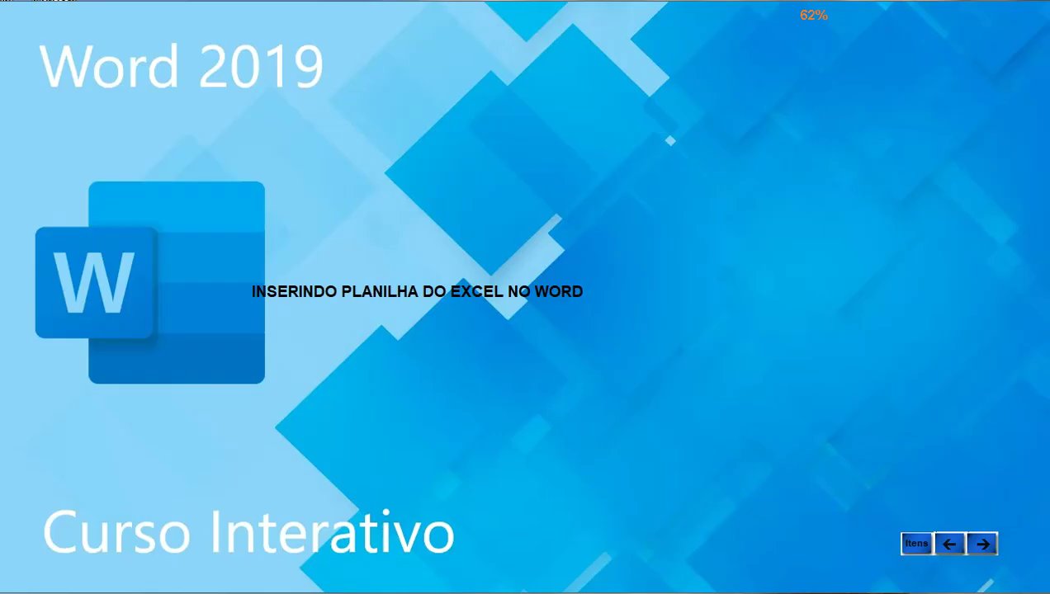
- Embed a new blank Excel worksheet (Planilha do Excel) in the document
left_click(993, 546)
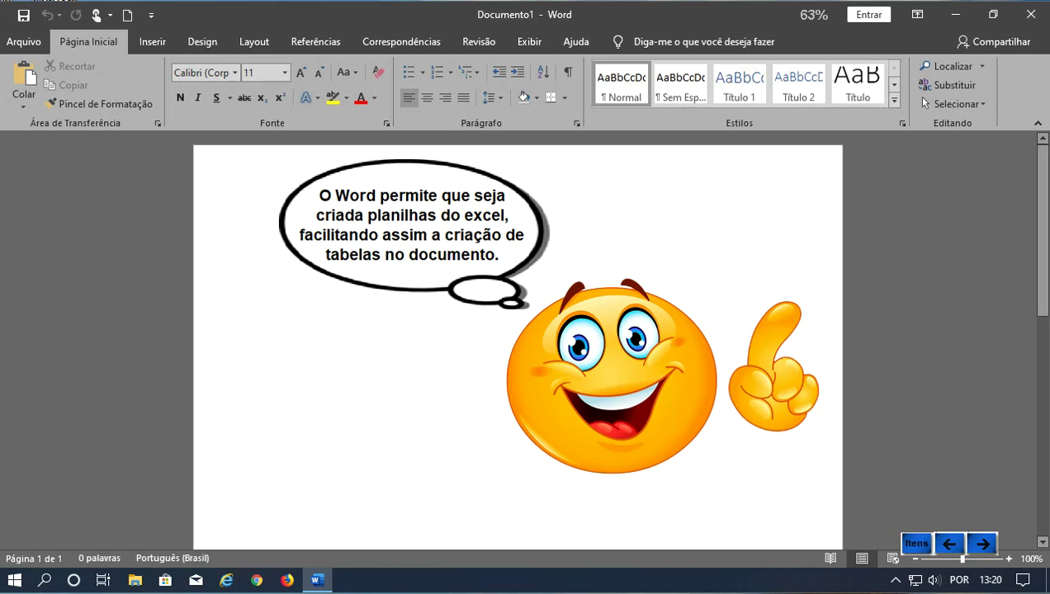
left_click(983, 544)
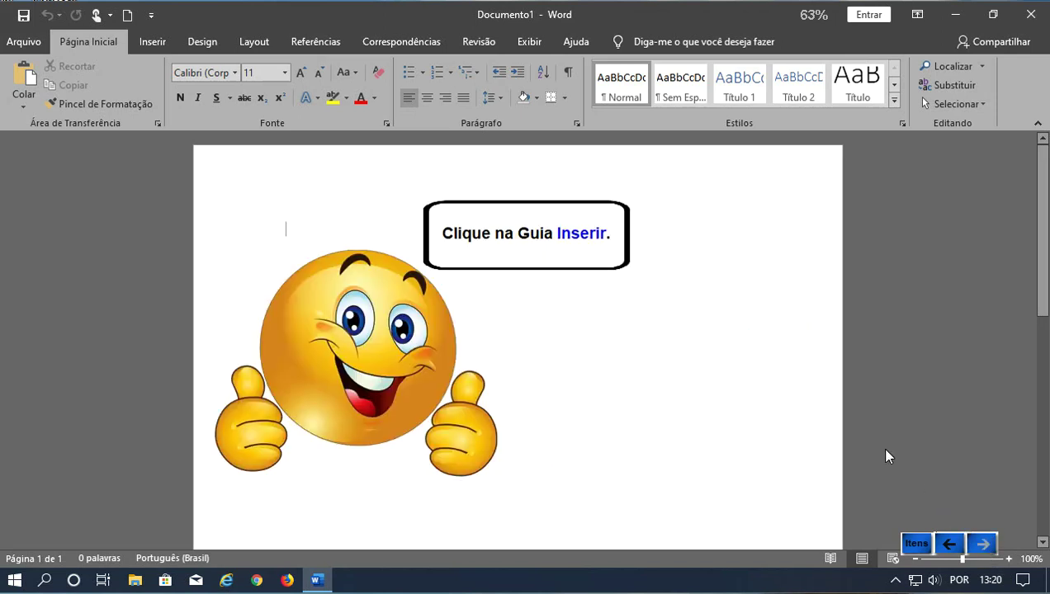
left_click(155, 44)
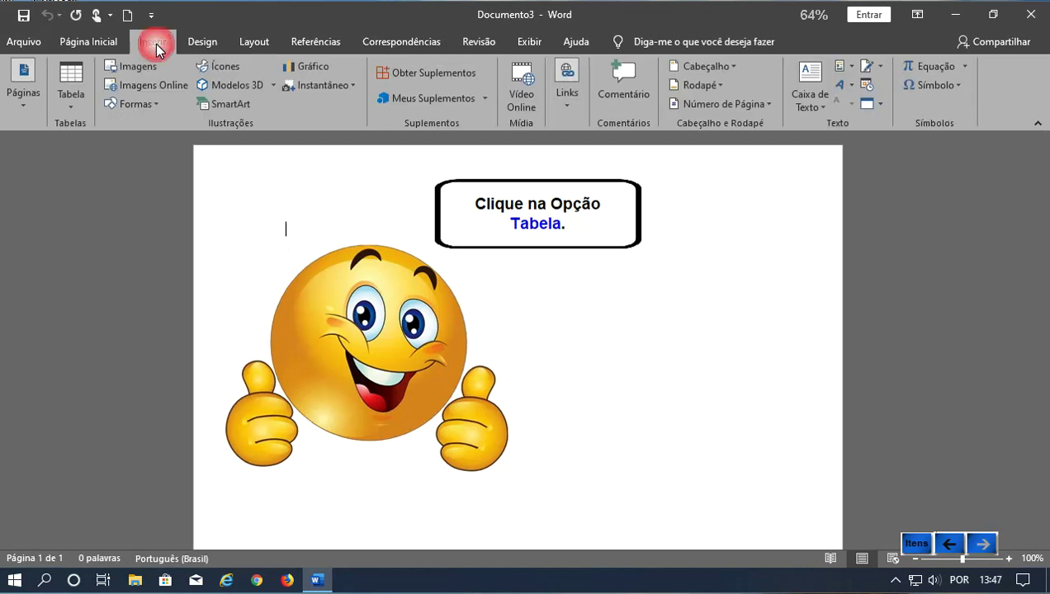
left_click(69, 107)
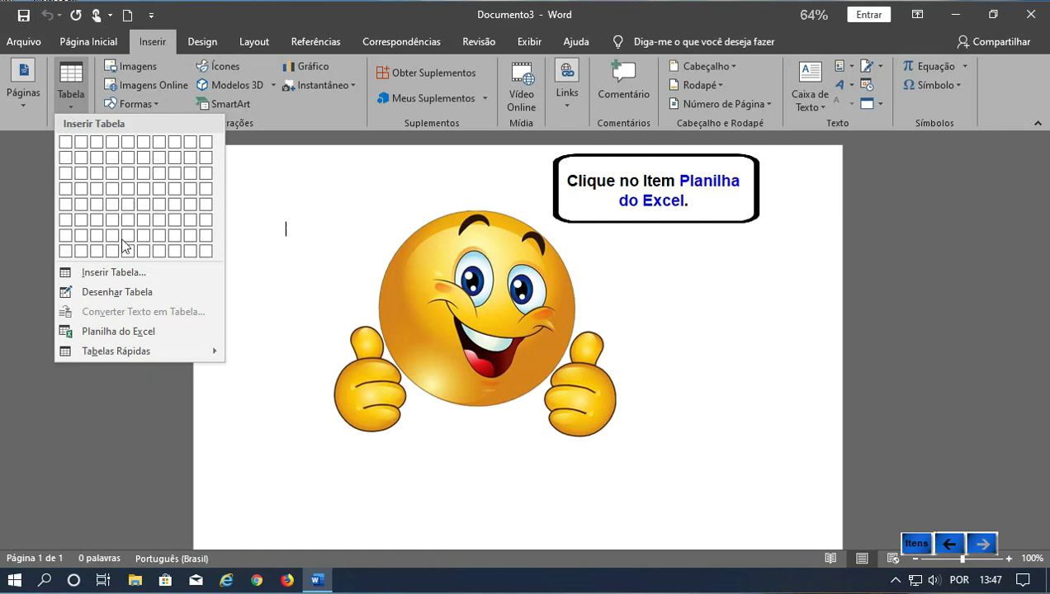
left_click(107, 331)
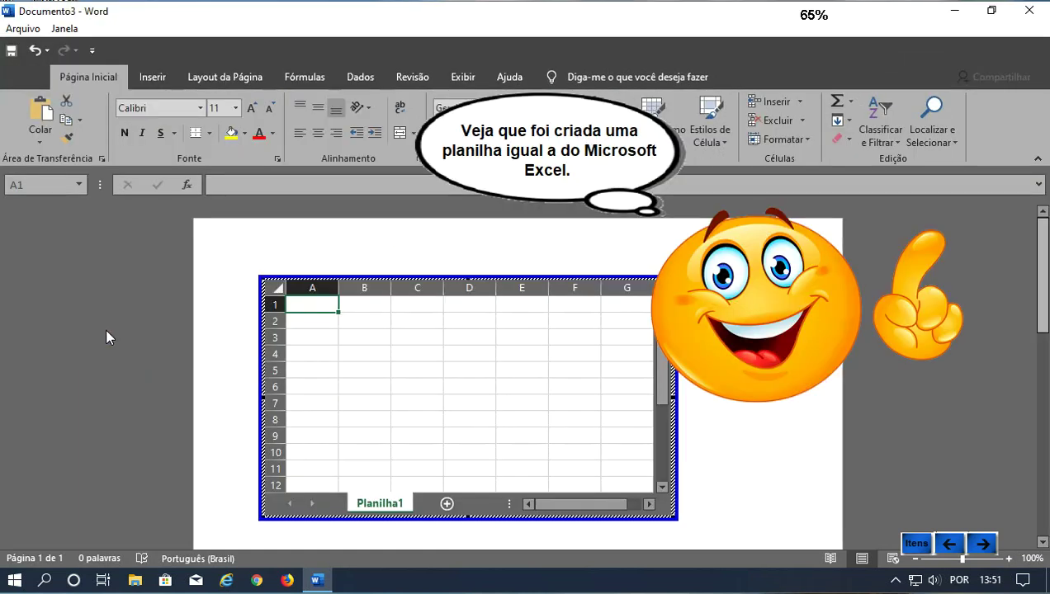
- Step through the tutorial on the Excel ribbon, columns, rows and Name Box until the sample data appears
left_click(983, 544)
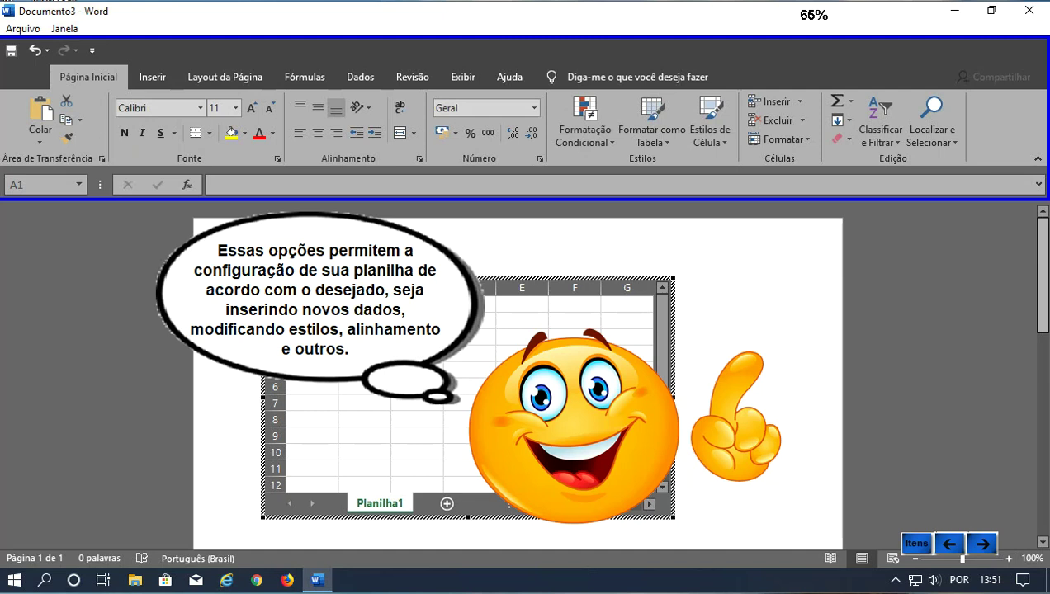
left_click(979, 545)
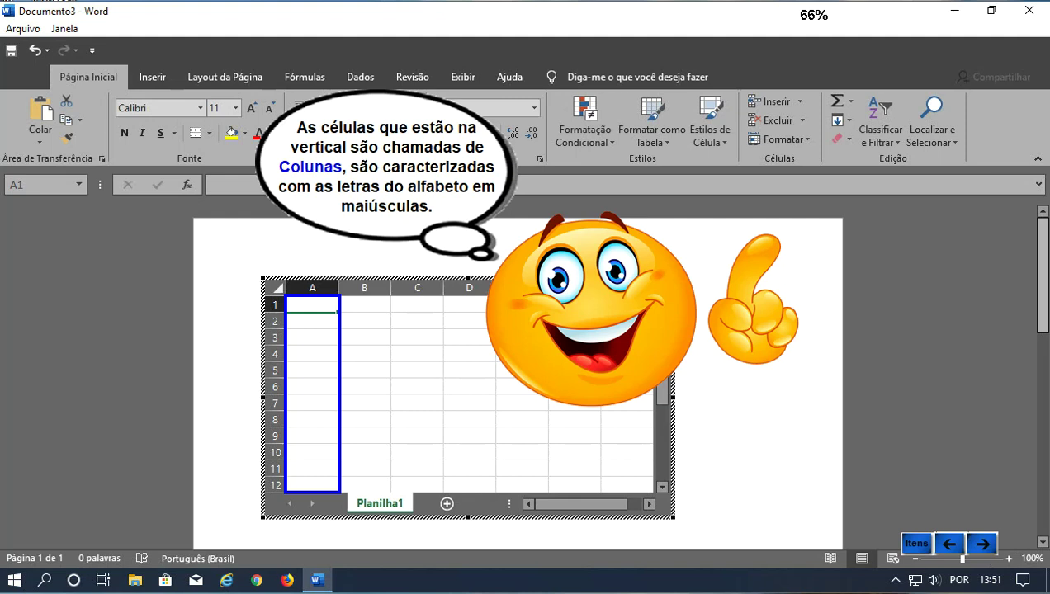
left_click(983, 543)
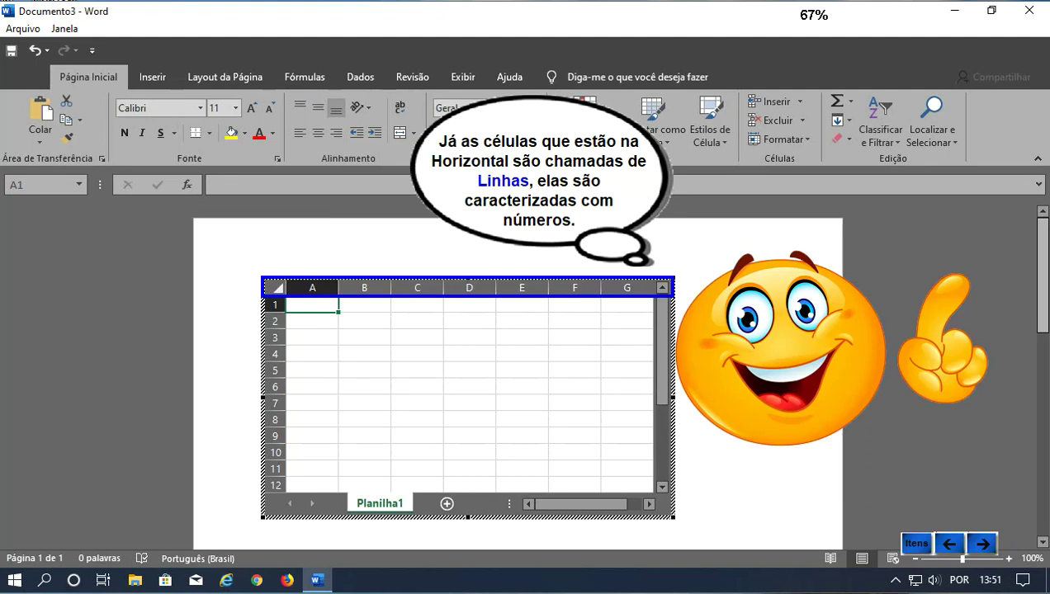
left_click(981, 545)
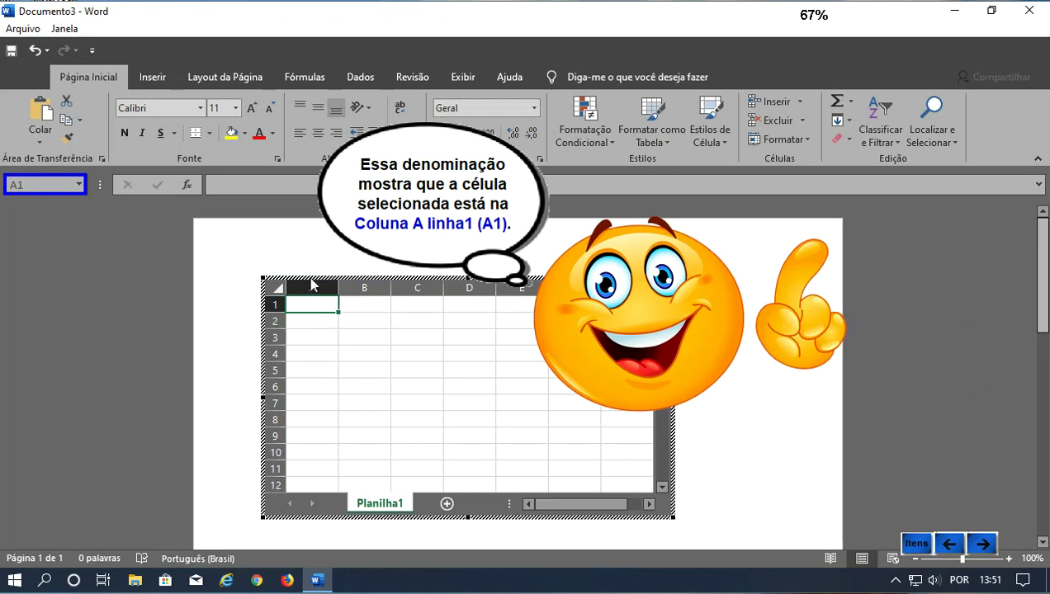
left_click(982, 543)
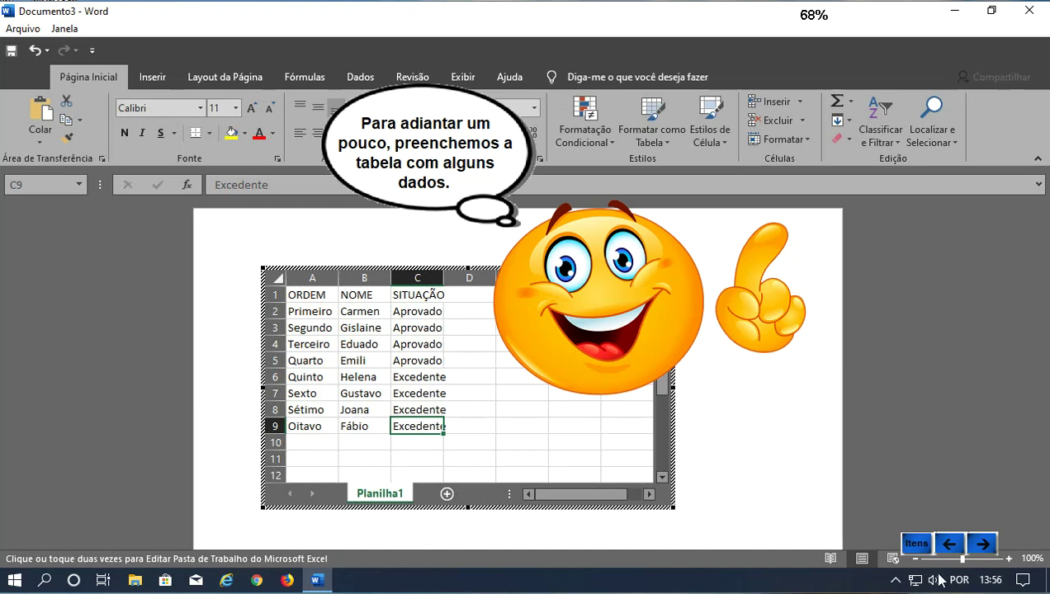
- Fill row 10 with Nono, a new person's name, and Excedente across A10:C10
left_click(982, 543)
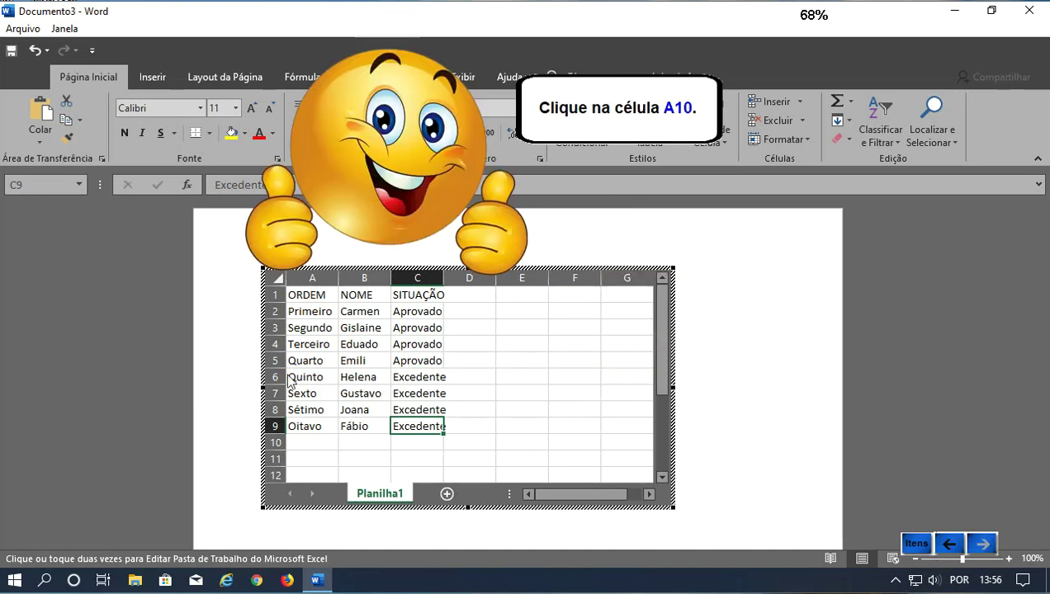
left_click(306, 443)
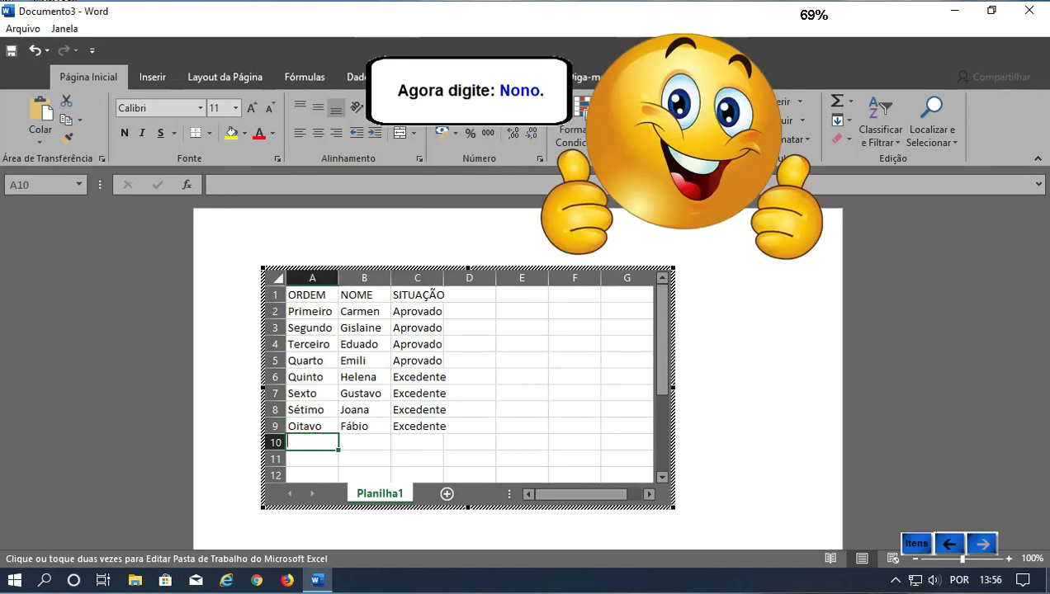
type("No")
type("no")
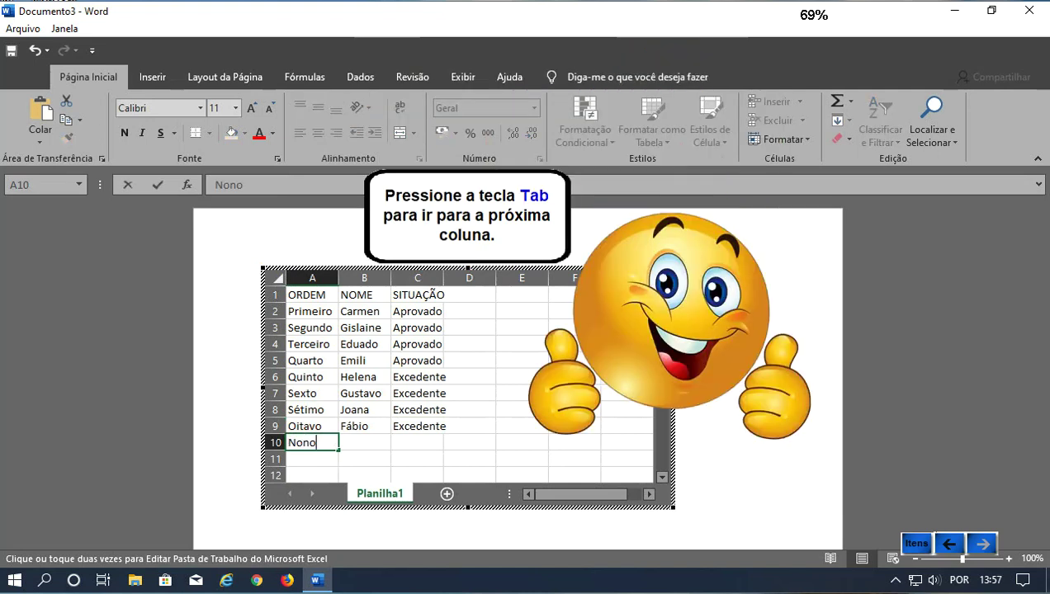
key("Tab")
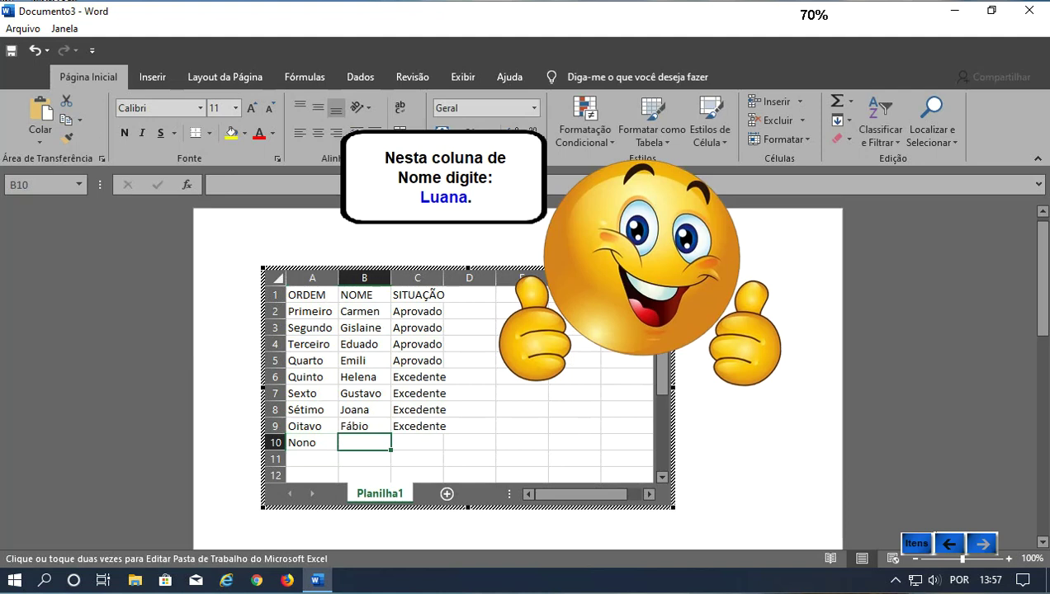
type("L")
type("uana")
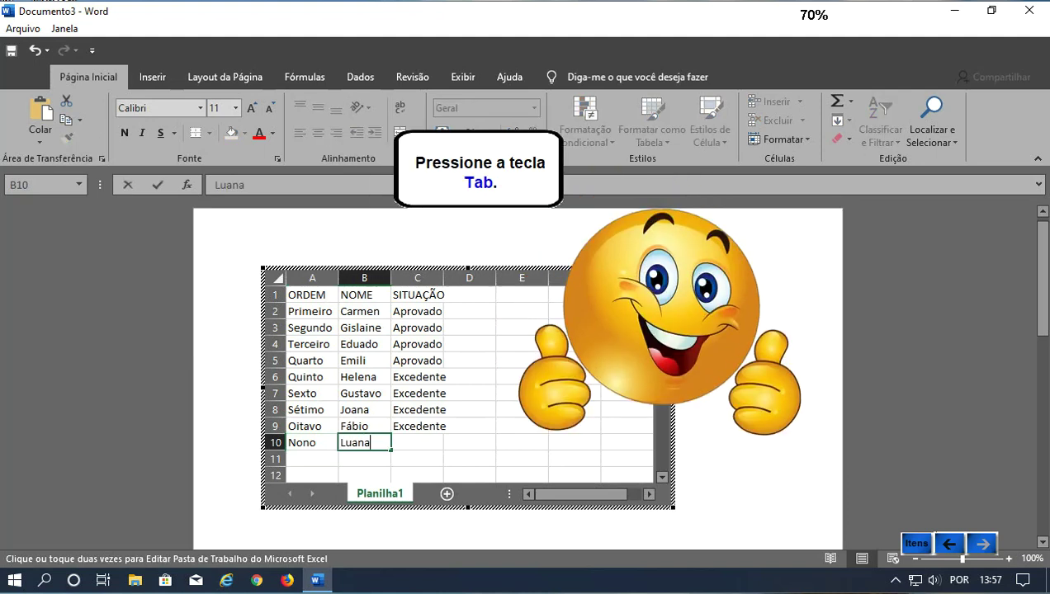
key("Tab")
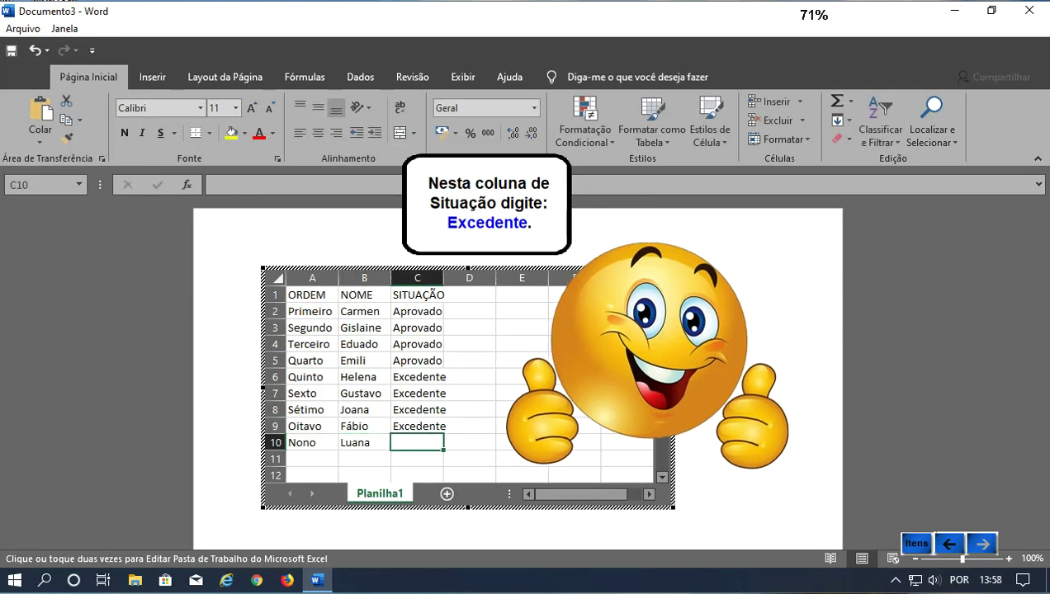
type("Ex")
type("cede")
type("nte")
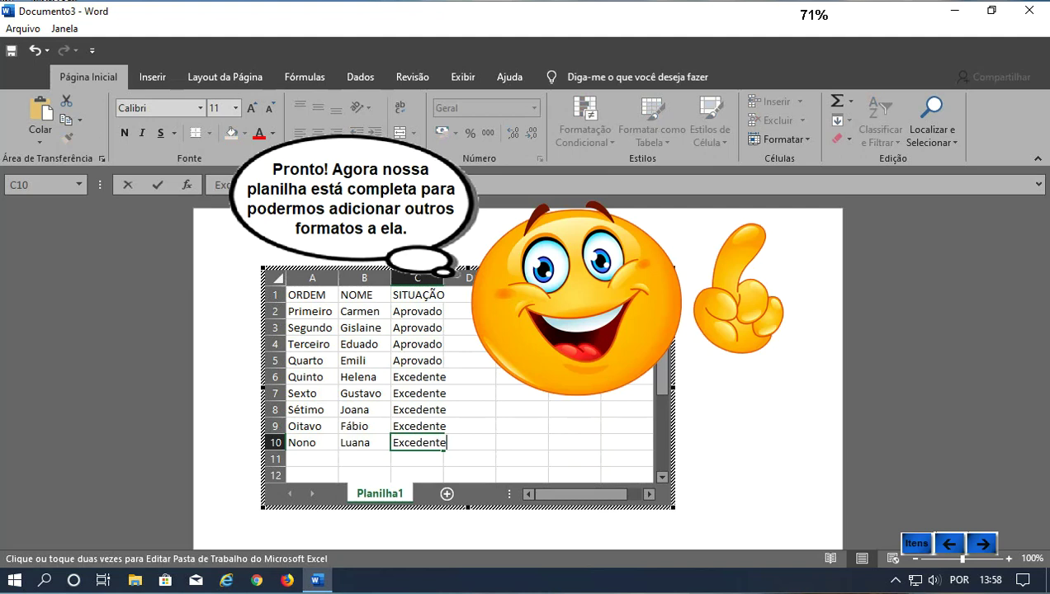
left_click(981, 543)
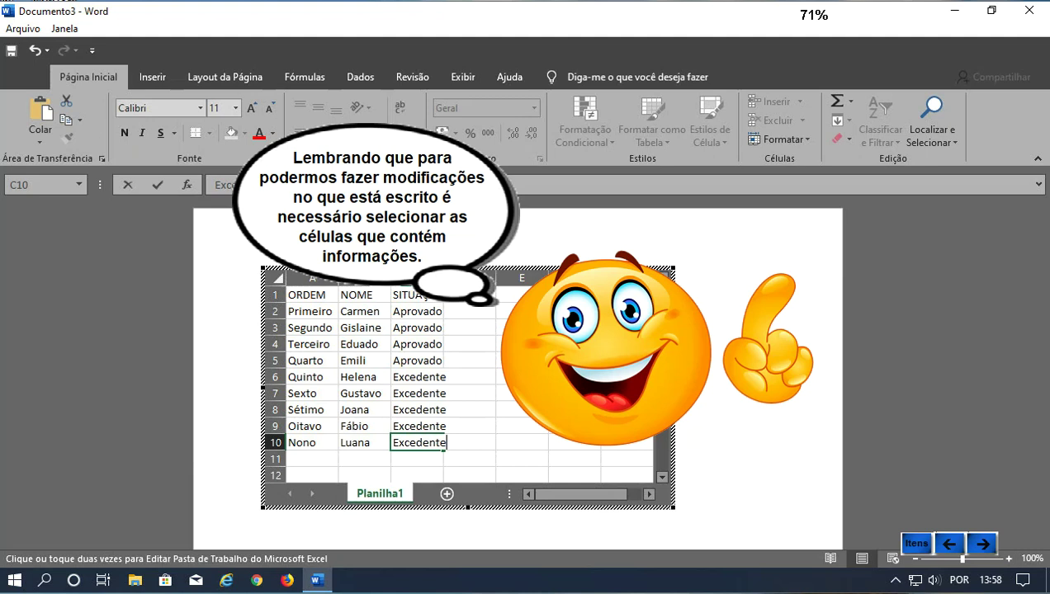
left_click(982, 543)
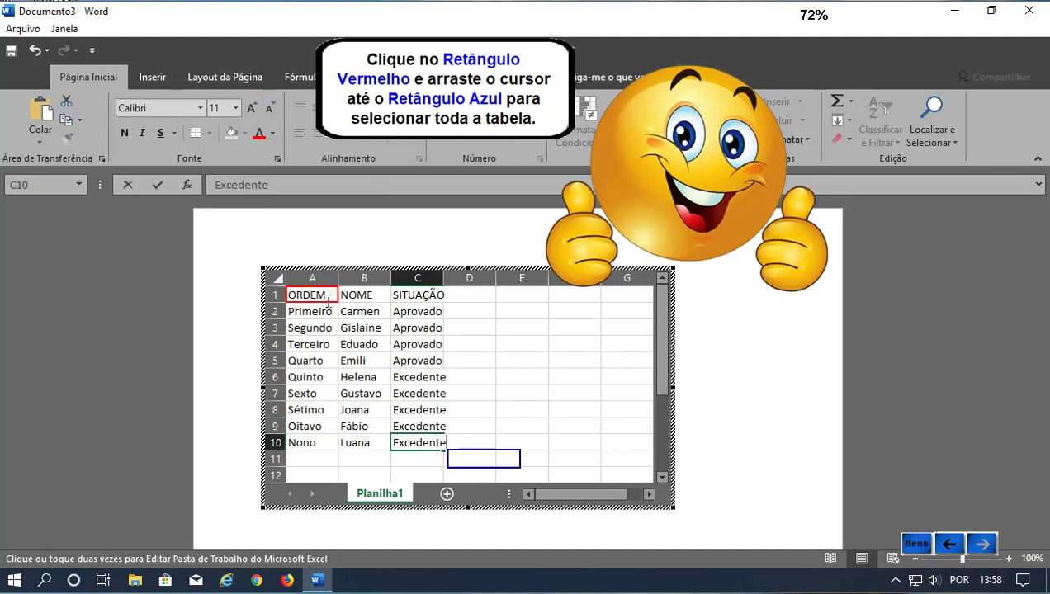
- Select the data range A1:C10 and bring up the worksheet's insert options for a pivot chart
left_click_drag(322, 294, 465, 468)
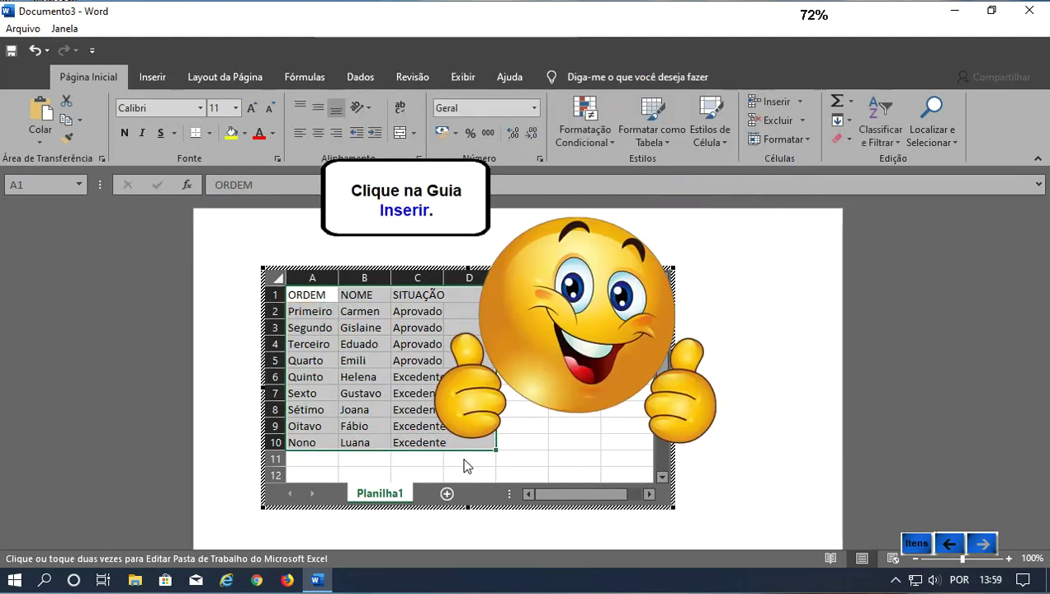
left_click(154, 81)
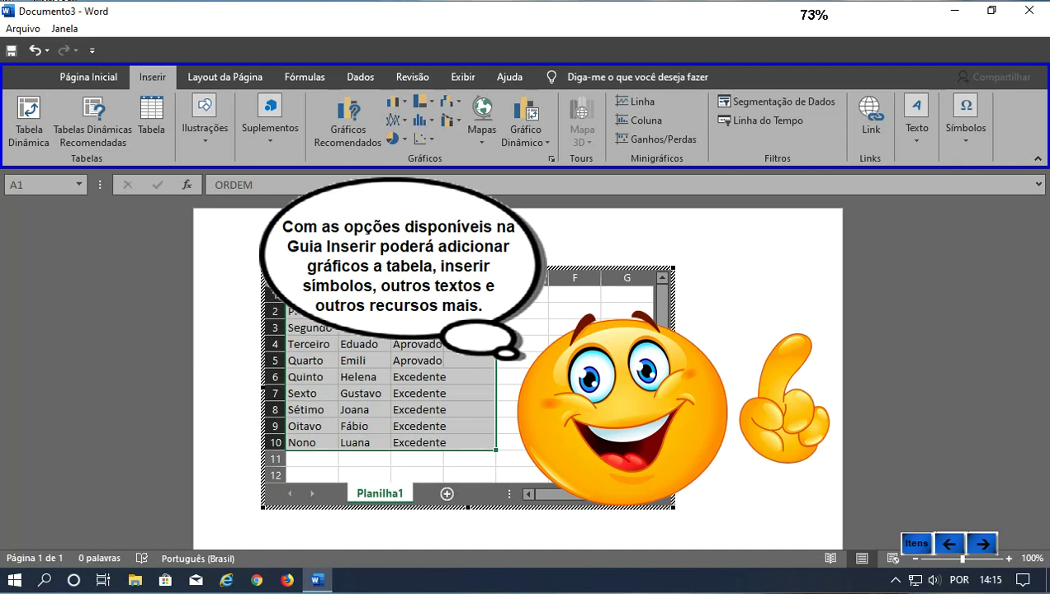
left_click(996, 545)
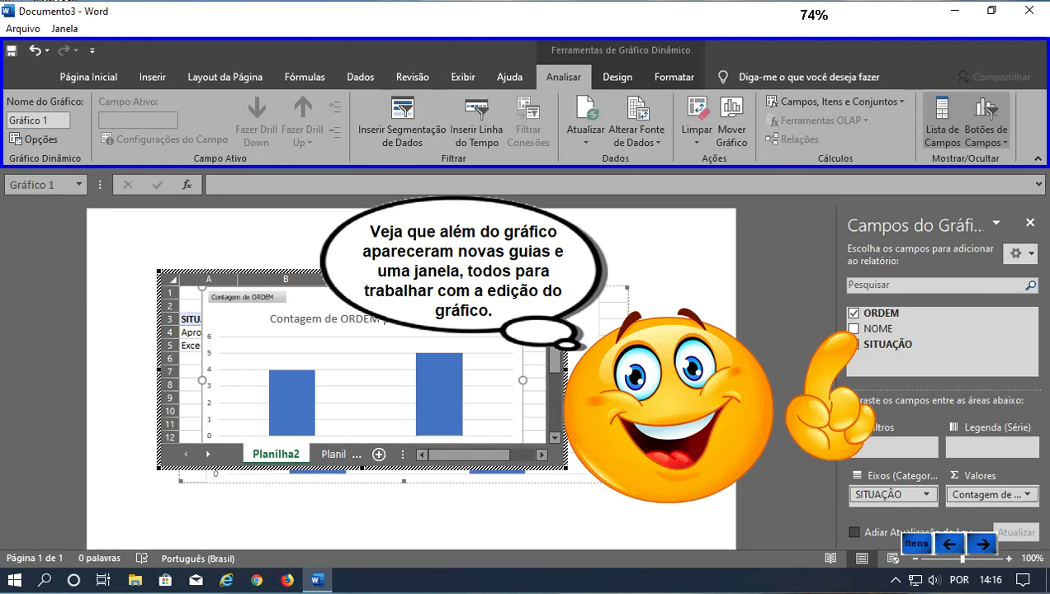
- Close the Campos do Gráfico pane and apply the fourth chart style, which shows value labels on the bars
left_click(983, 544)
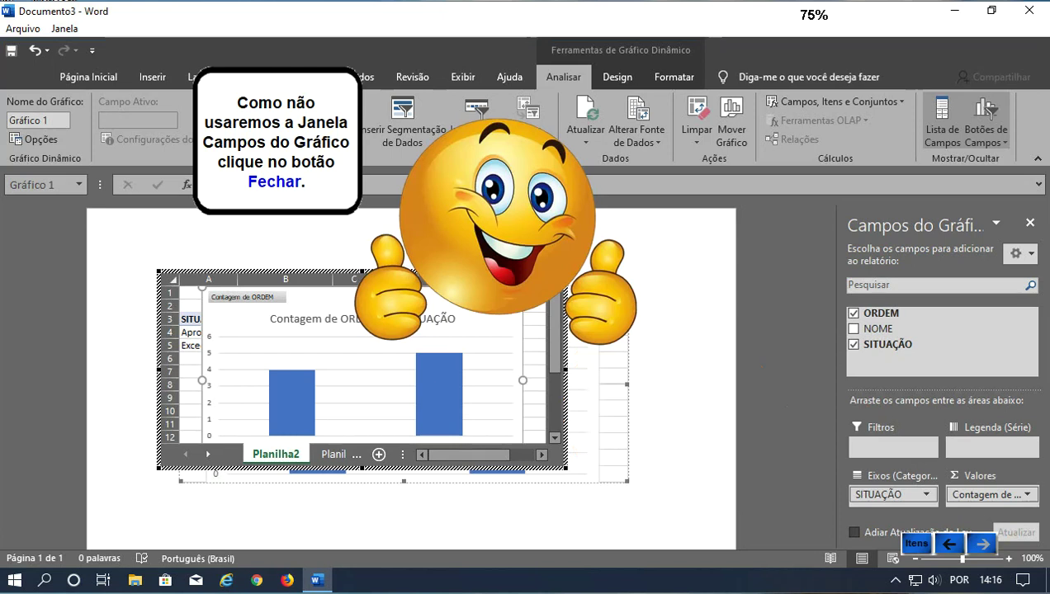
left_click(1030, 223)
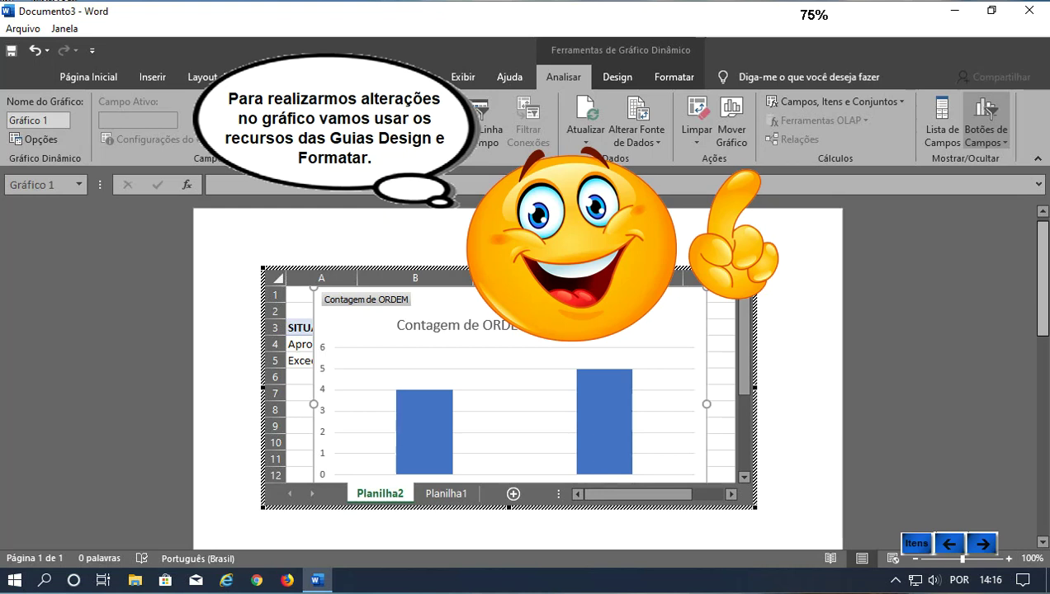
left_click(985, 539)
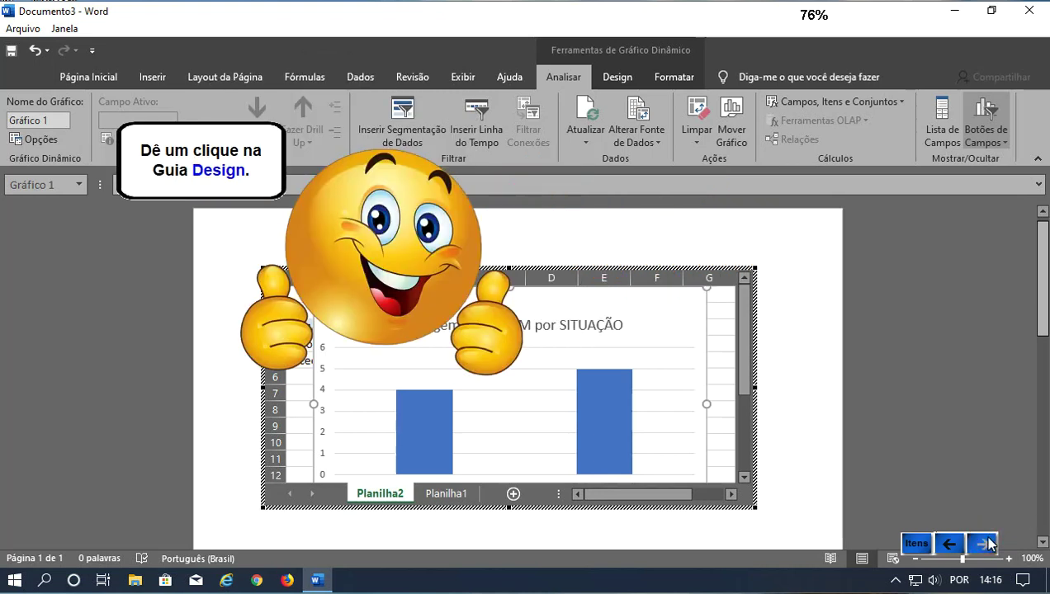
left_click(625, 83)
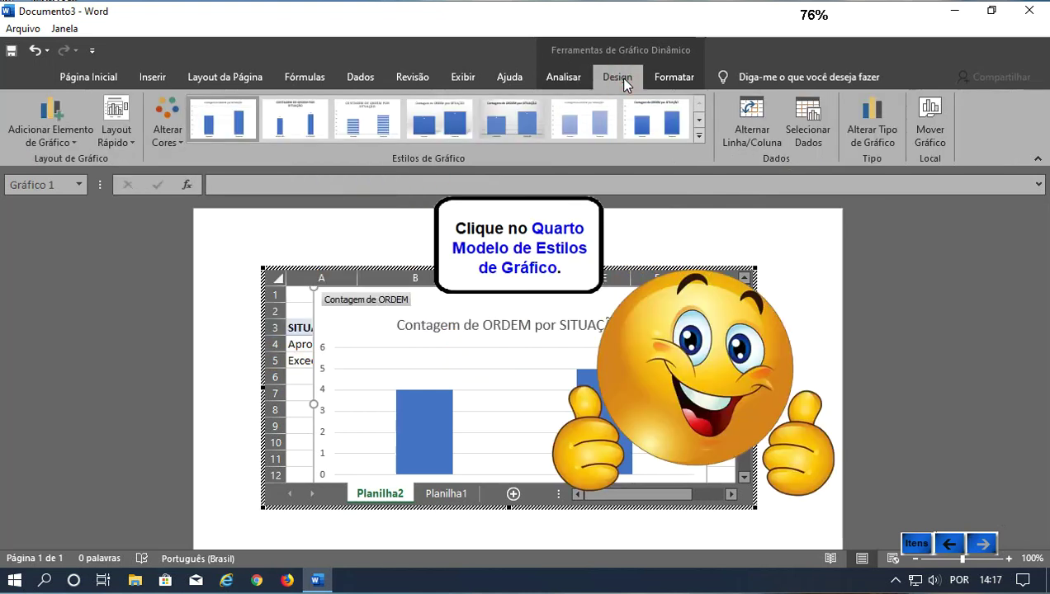
left_click(428, 116)
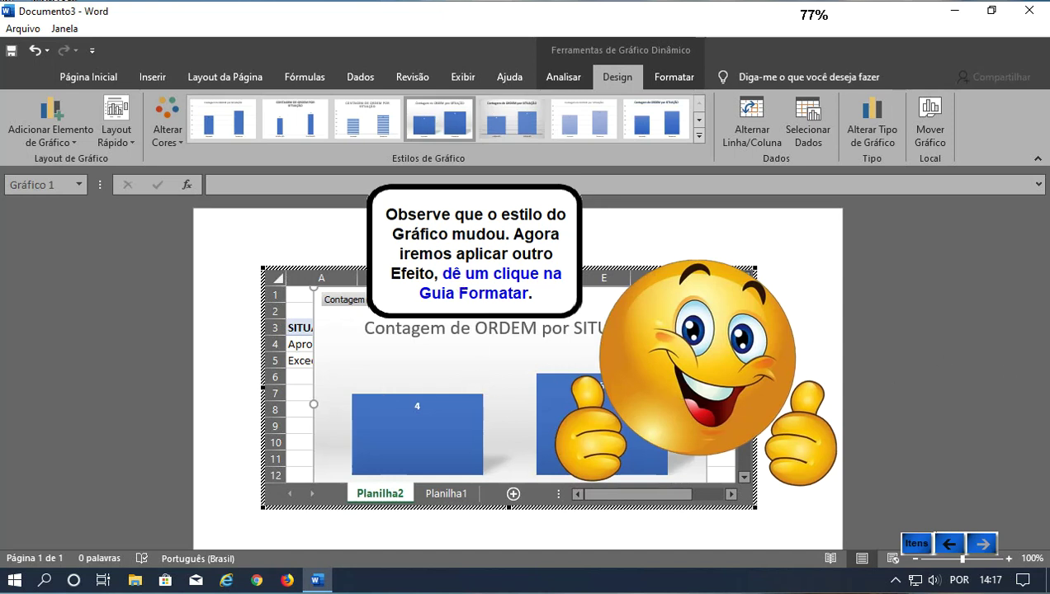
left_click(688, 80)
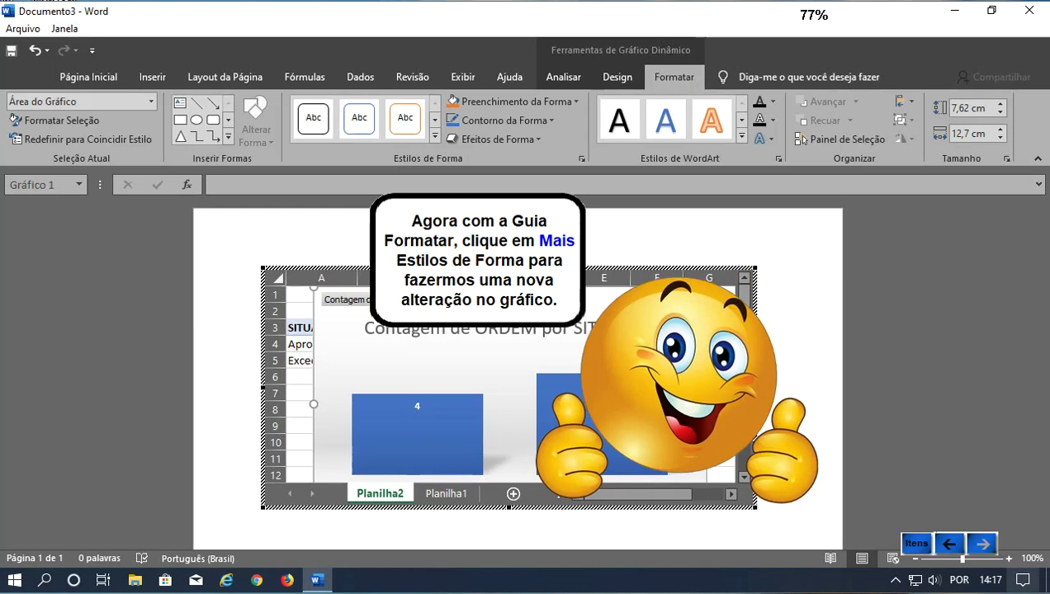
- Apply the grey gradient shape style (first in the fourth row) to the chart area
left_click(434, 142)
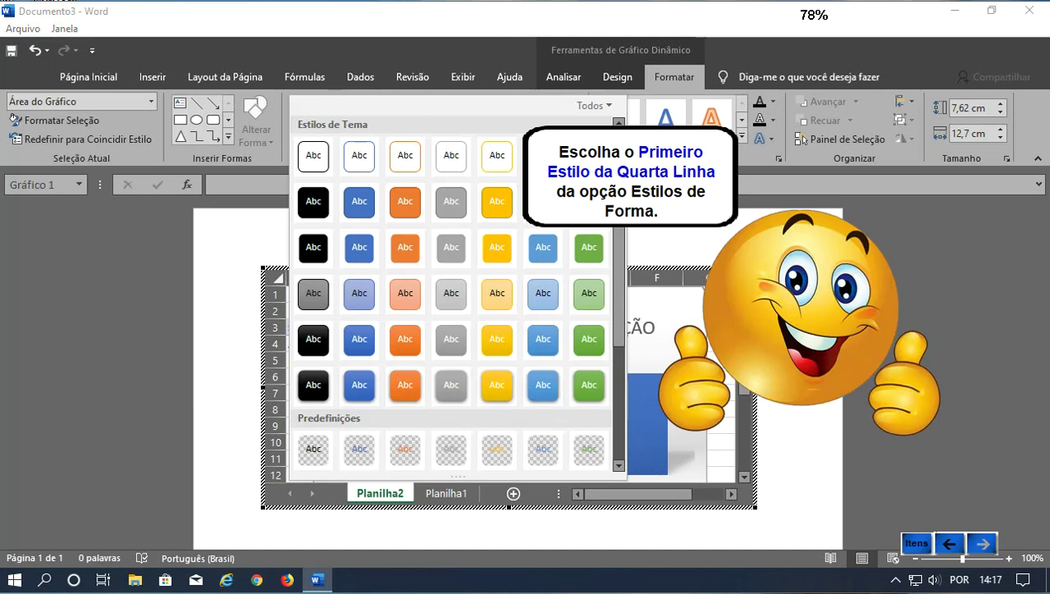
left_click(314, 295)
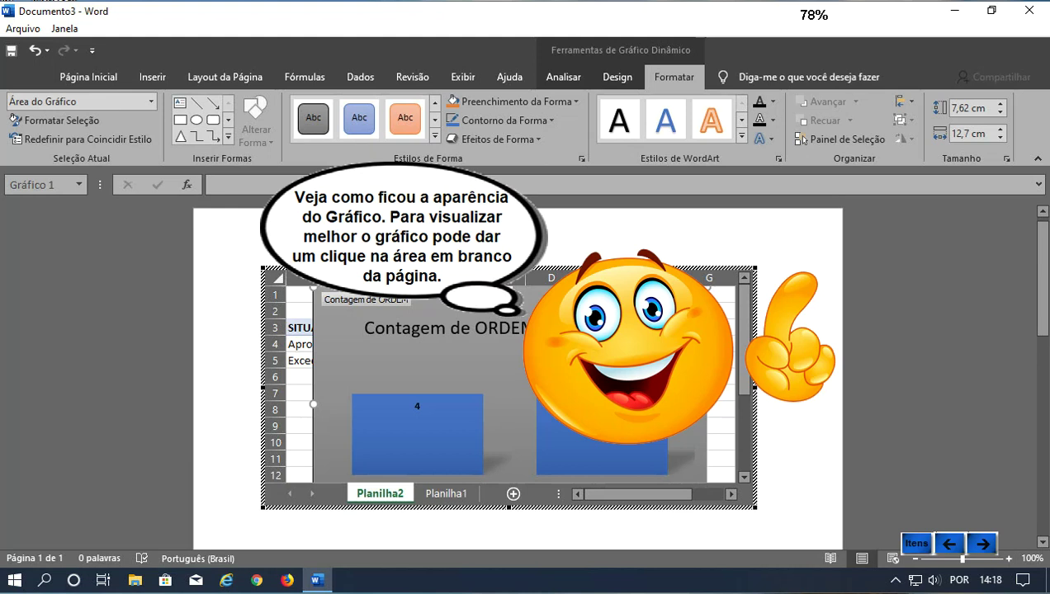
left_click(987, 545)
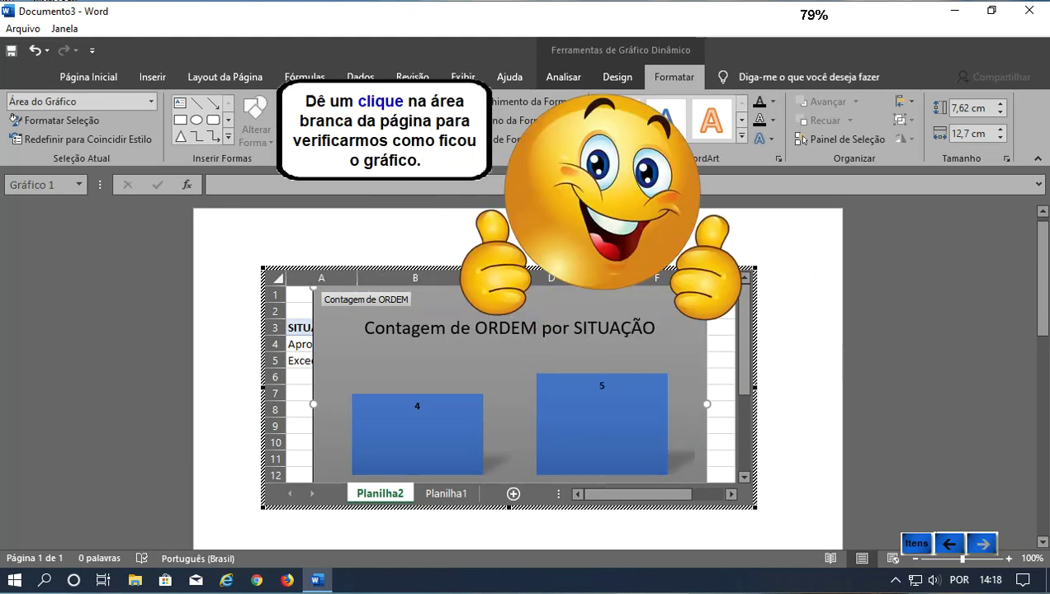
- Leave chart editing to view the result, then reopen the chart's embedded worksheet
left_click(805, 421)
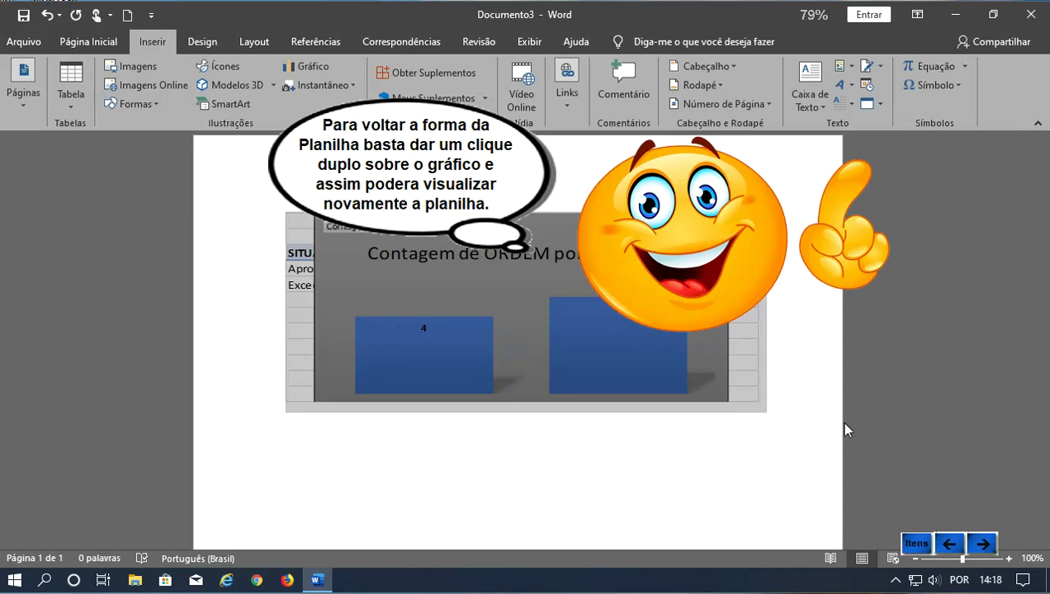
left_click(982, 542)
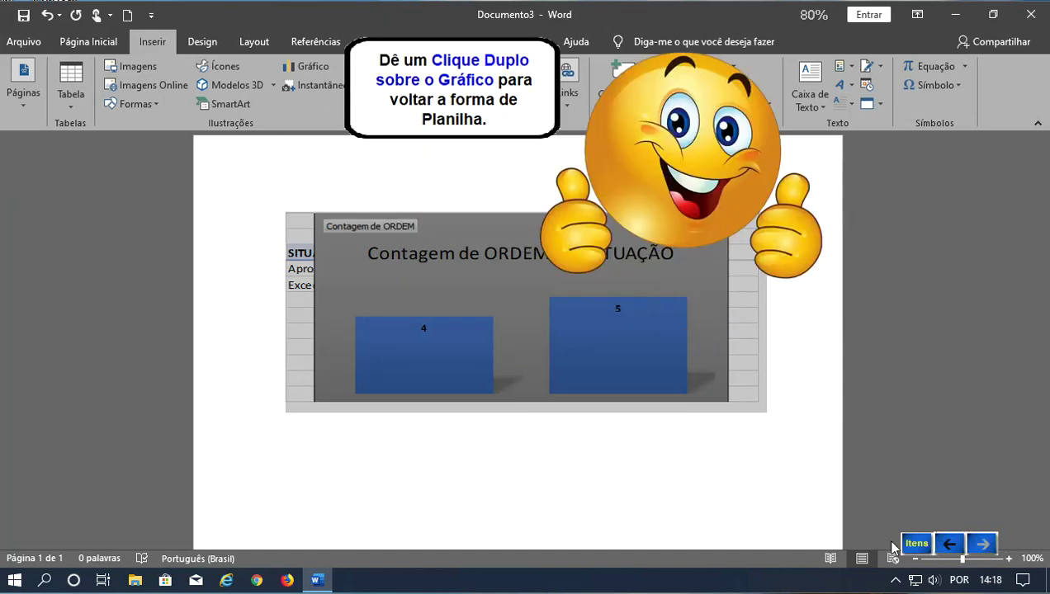
double_click(332, 343)
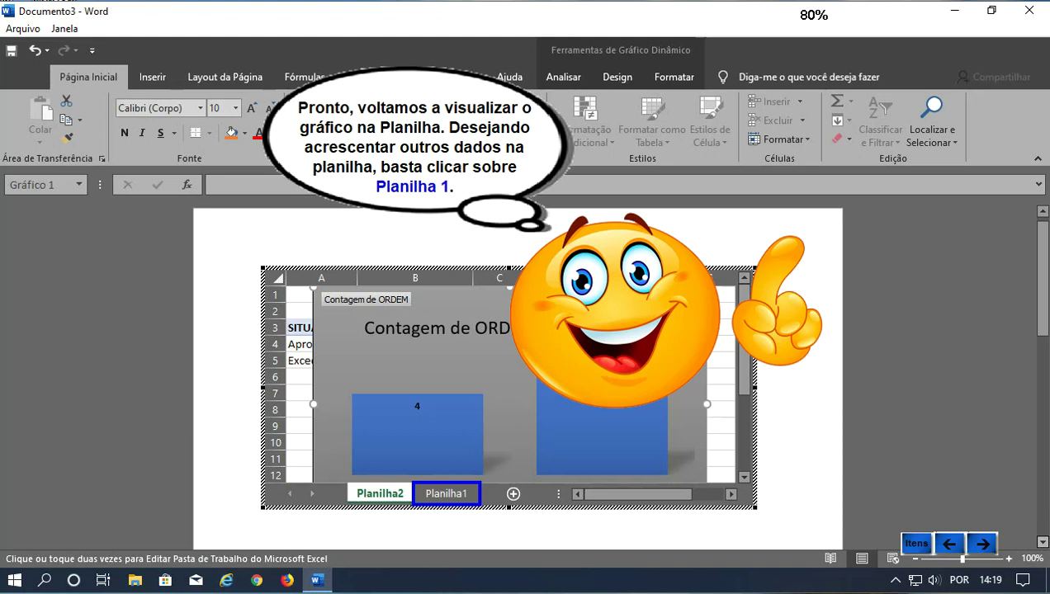
- On sheet Planilha1, deselect range A1:D10 and advance to the Quick Tables lesson
left_click(982, 543)
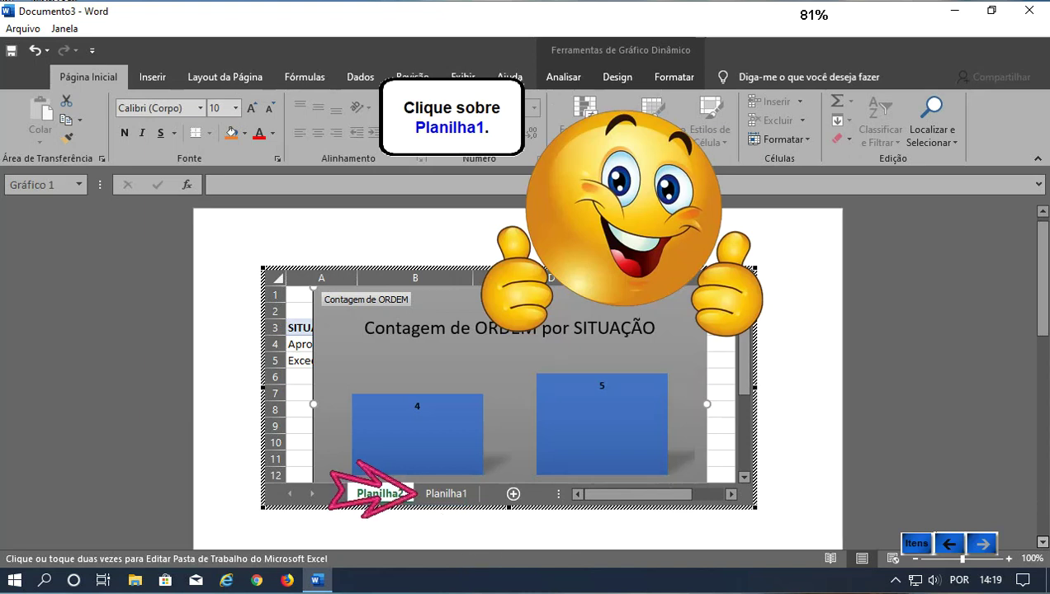
left_click(437, 494)
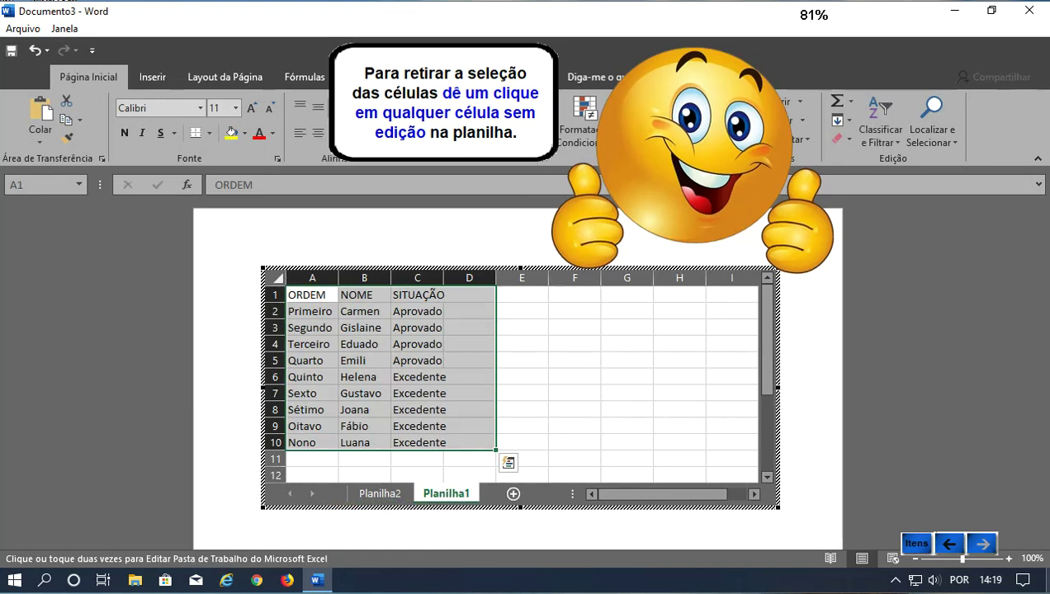
left_click(575, 393)
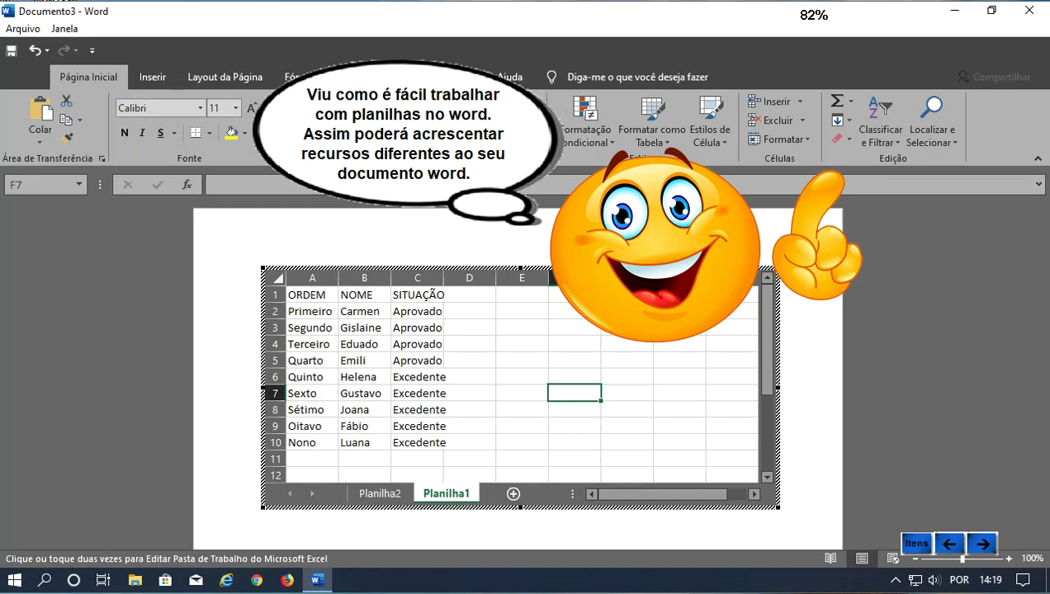
left_click(982, 544)
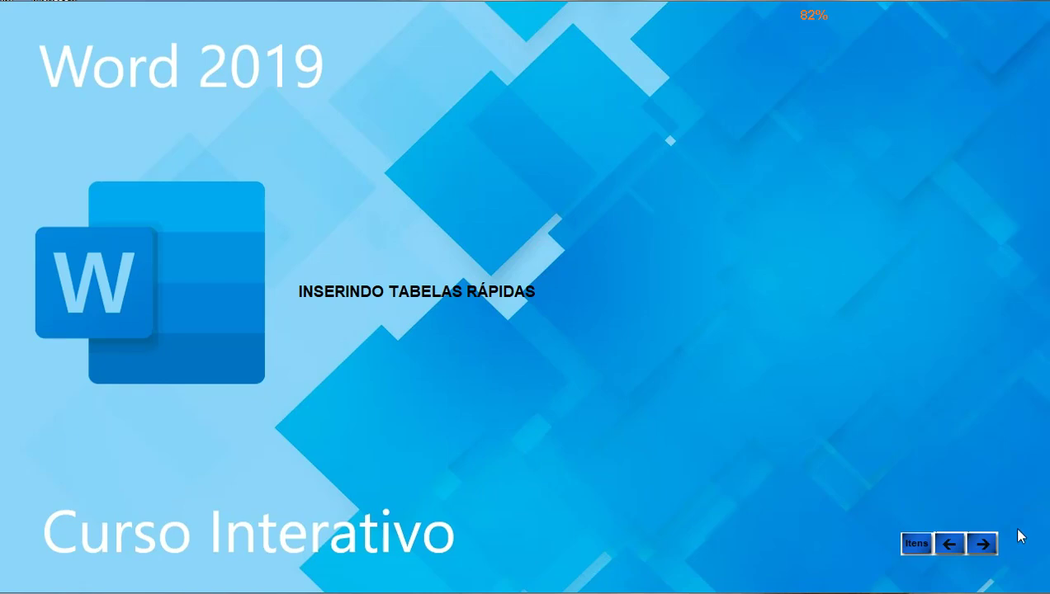
- Move past the Inserindo Tabelas Rápidas title slide to a blank Documento4
left_click(995, 544)
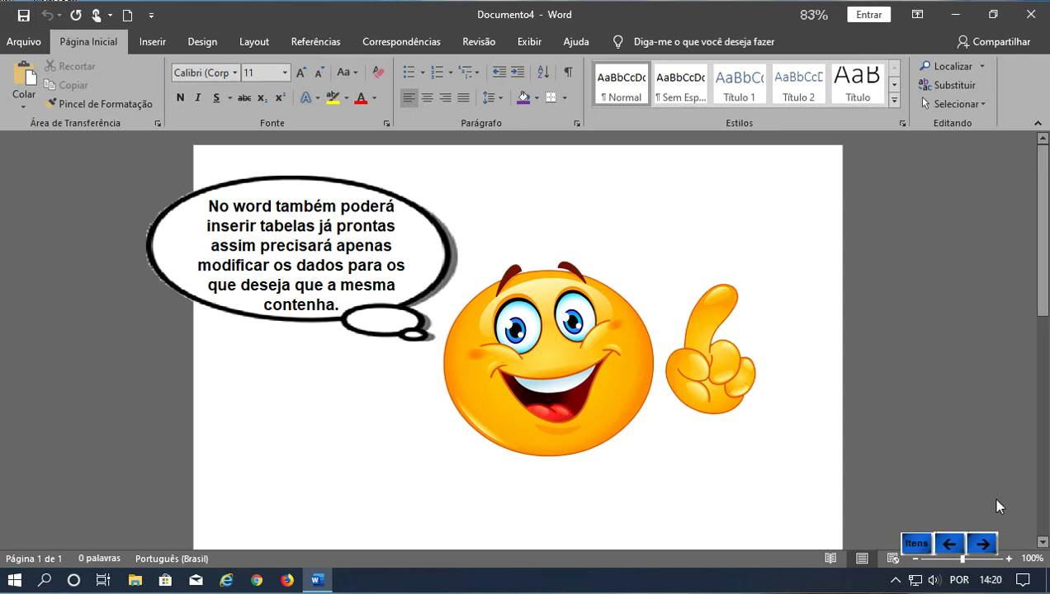
- Insert the Calendário 4 quick table, a dark blue May calendar, into Documento4
left_click(995, 544)
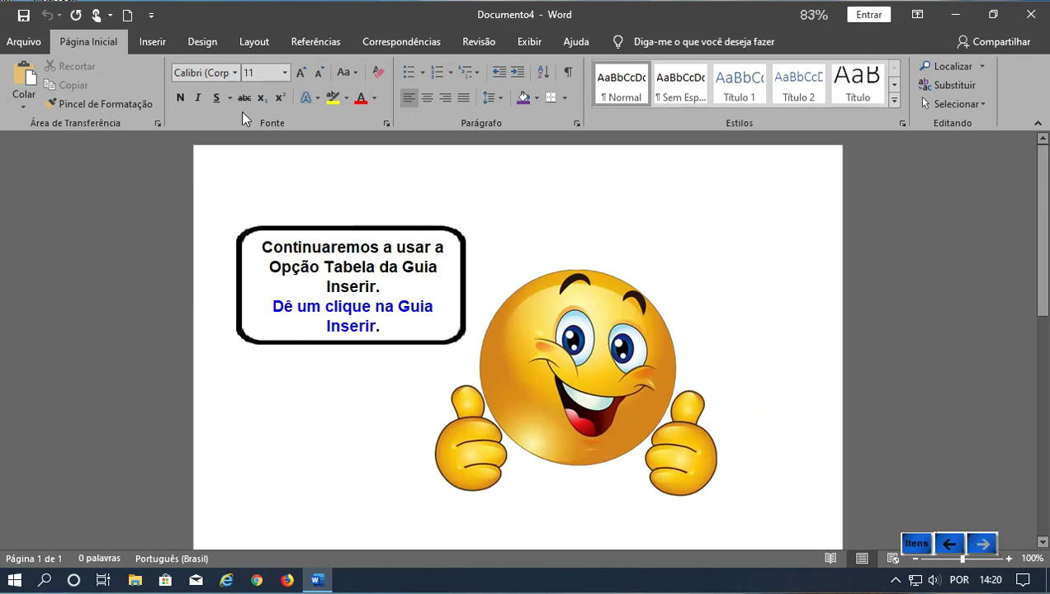
left_click(151, 43)
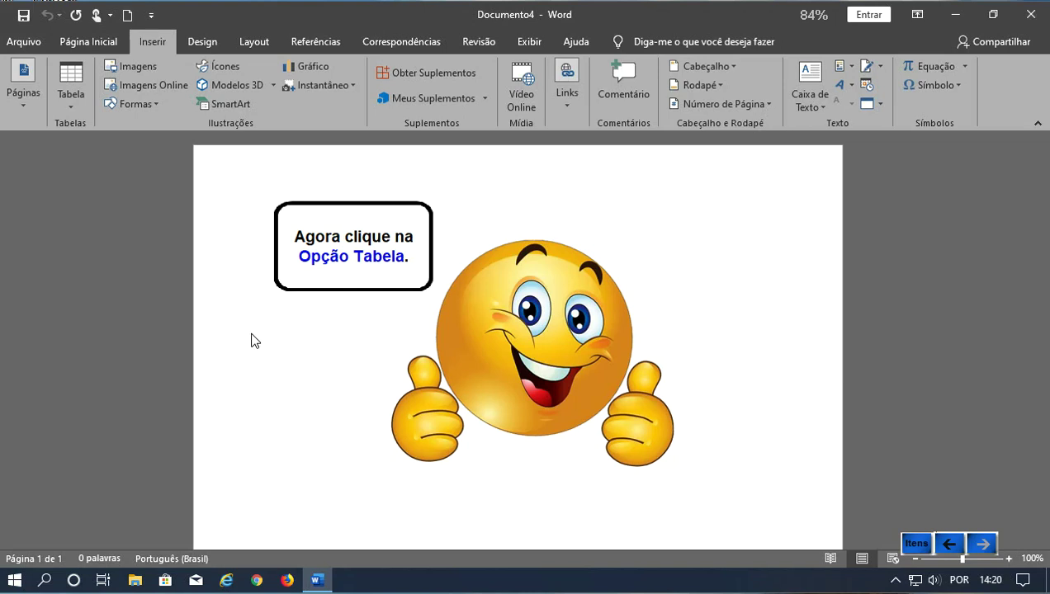
left_click(72, 105)
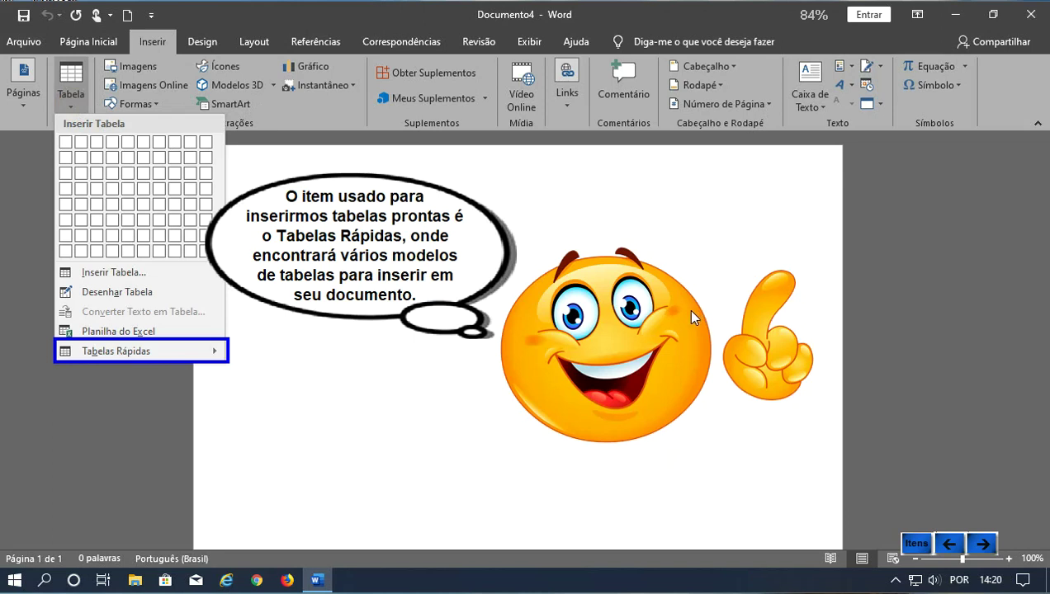
left_click(982, 543)
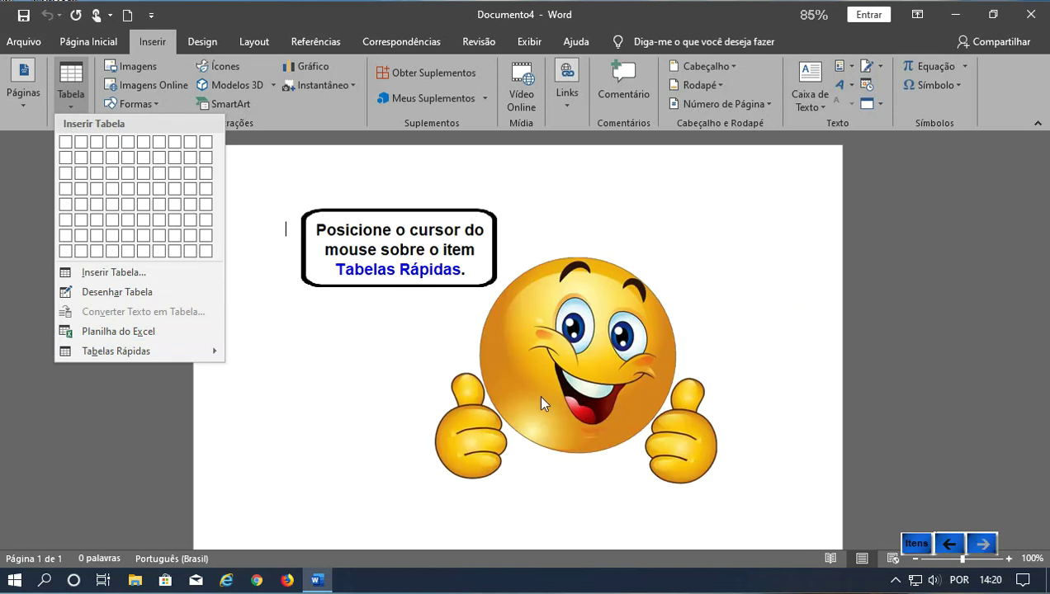
mouse_move(117, 351)
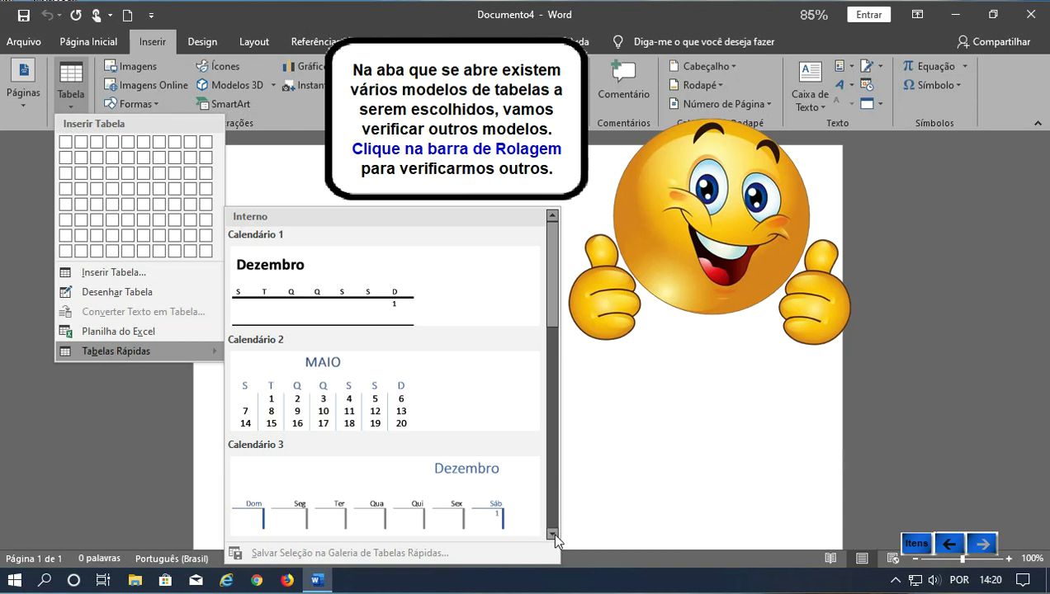
left_click(552, 479)
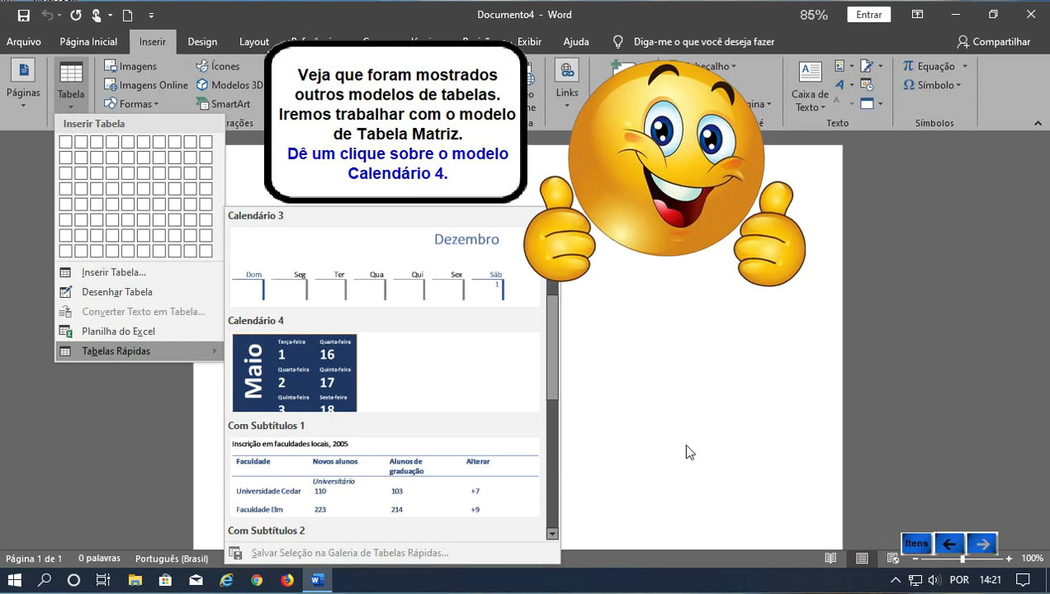
left_click(256, 369)
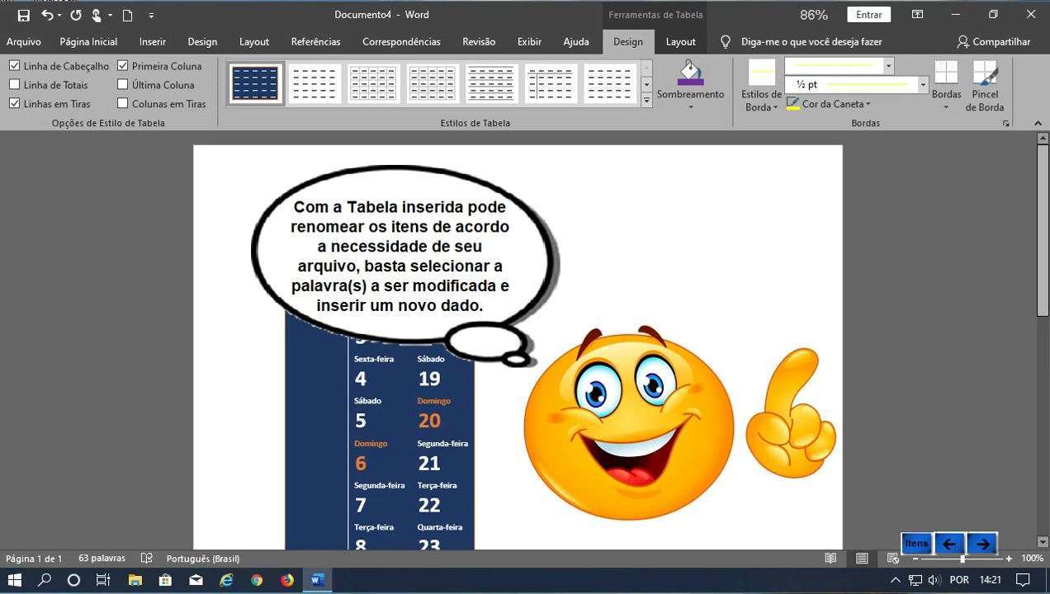
- Select the whole calendar table and apply the plain light grey table style (sixth column, first)
left_click(981, 541)
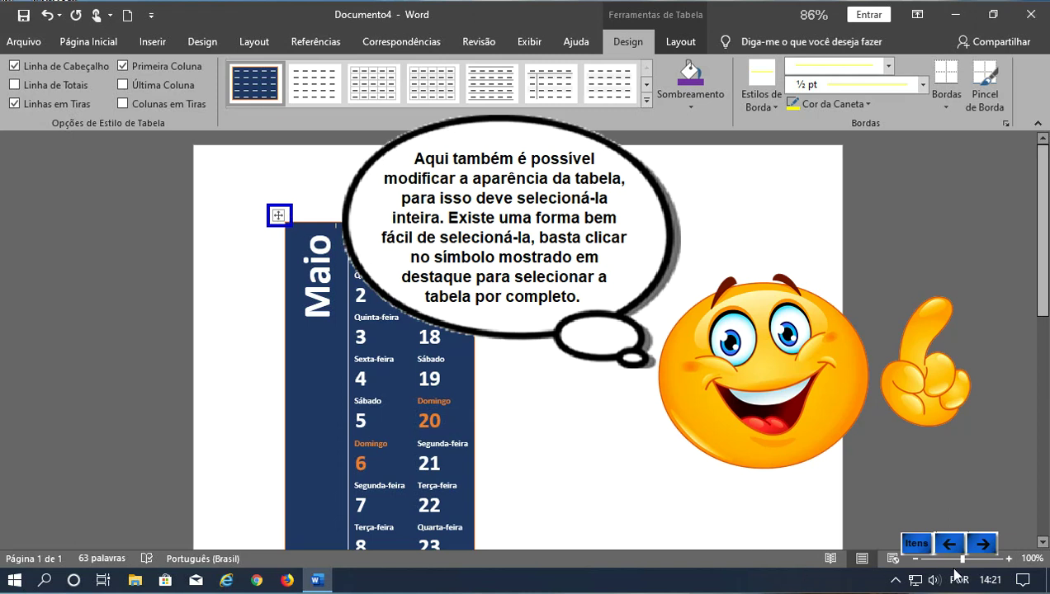
left_click(983, 544)
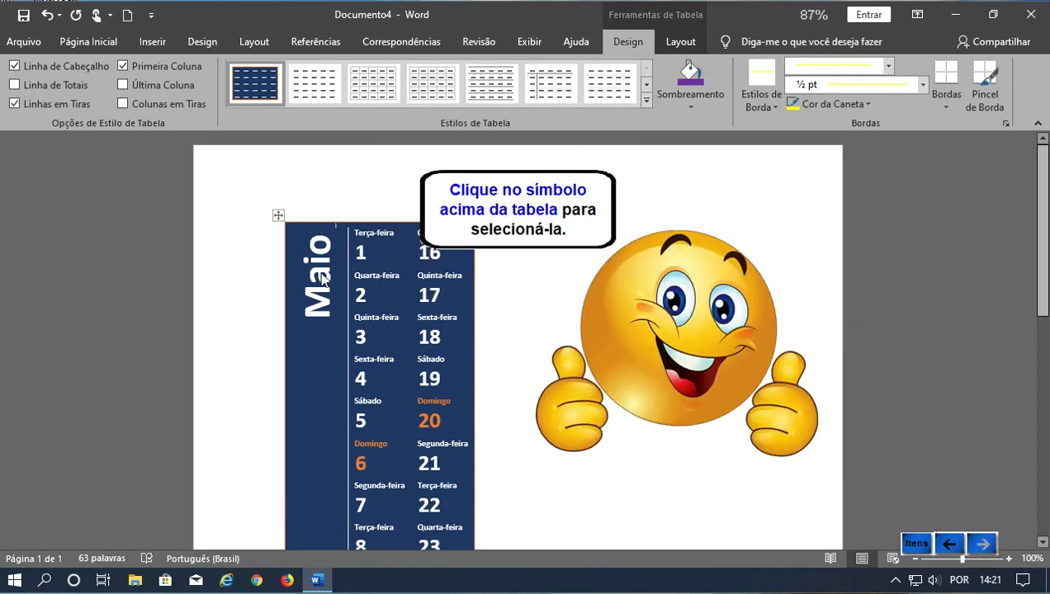
left_click(278, 216)
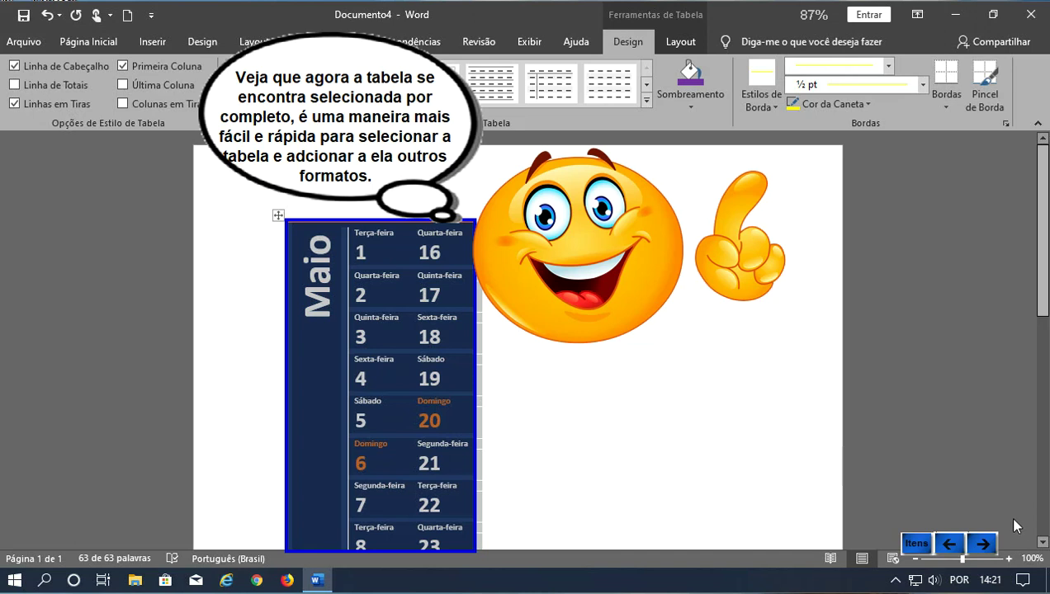
left_click(983, 543)
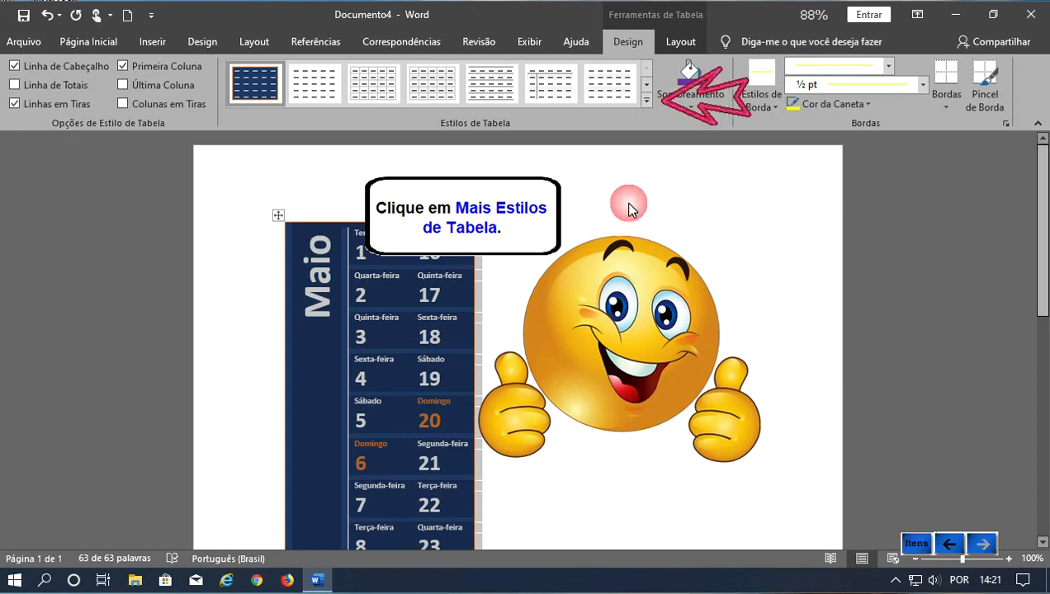
left_click(646, 99)
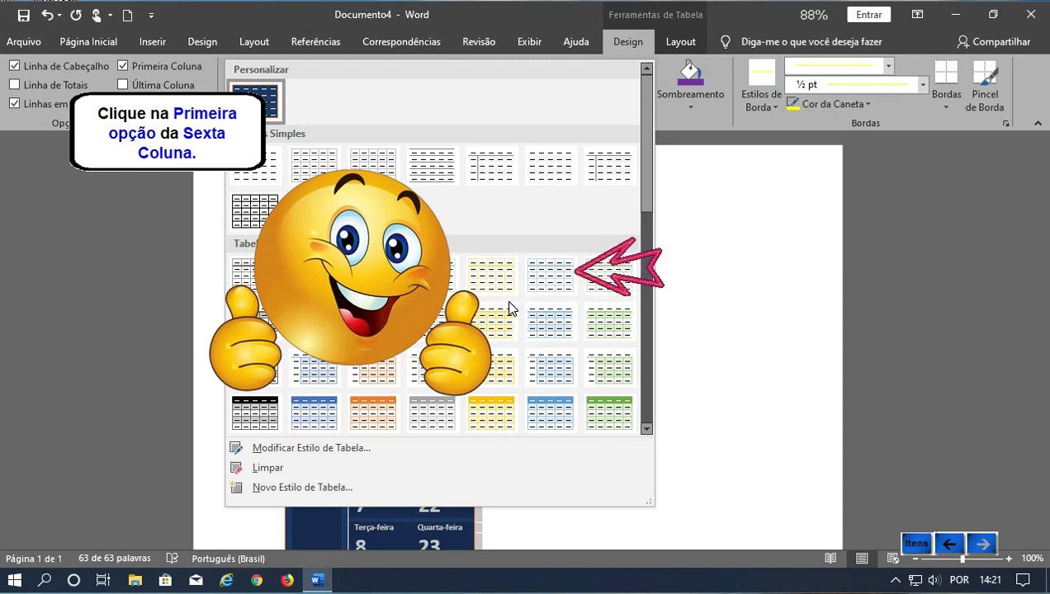
left_click(545, 284)
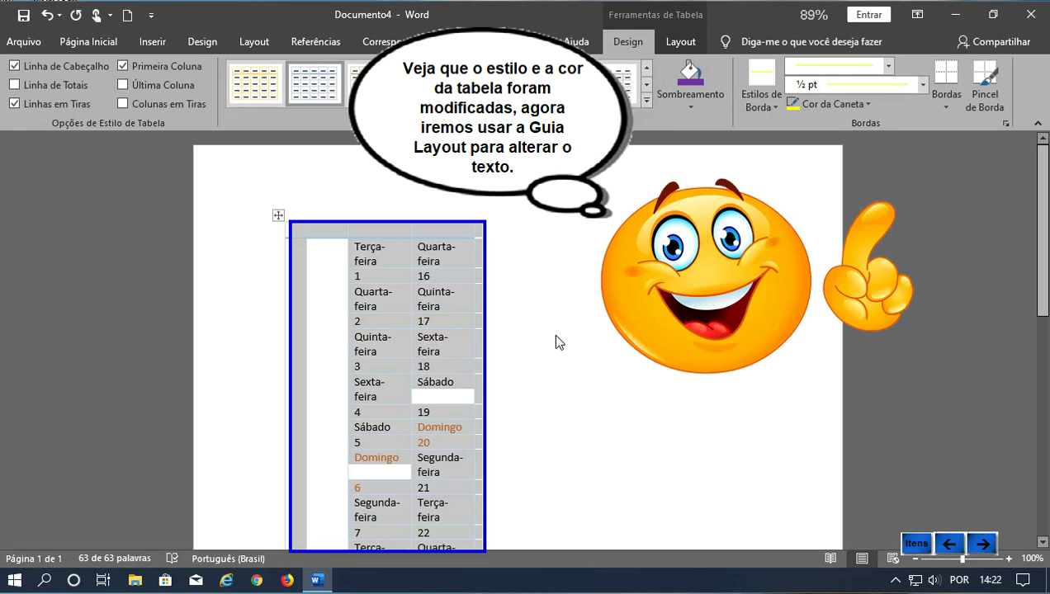
- Apply Centralizar alignment to the calendar table's cells, then deselect the table
left_click(974, 543)
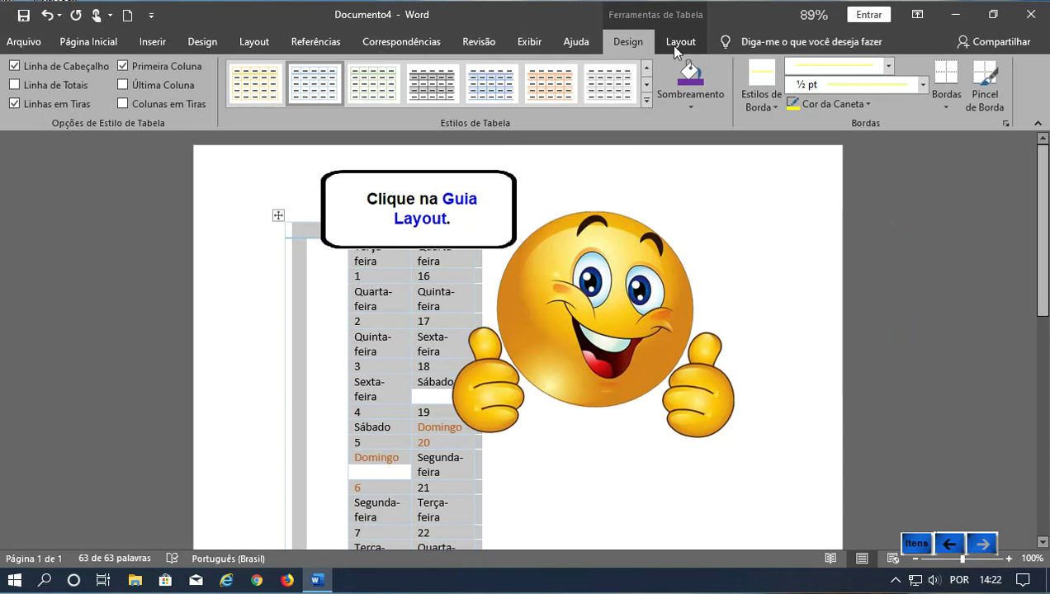
left_click(676, 46)
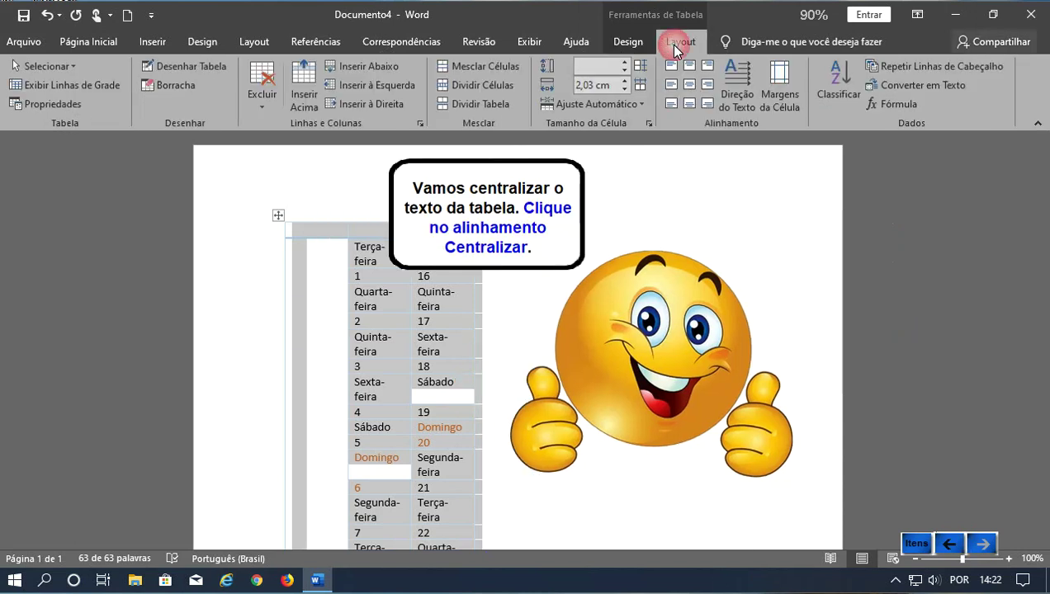
left_click(689, 84)
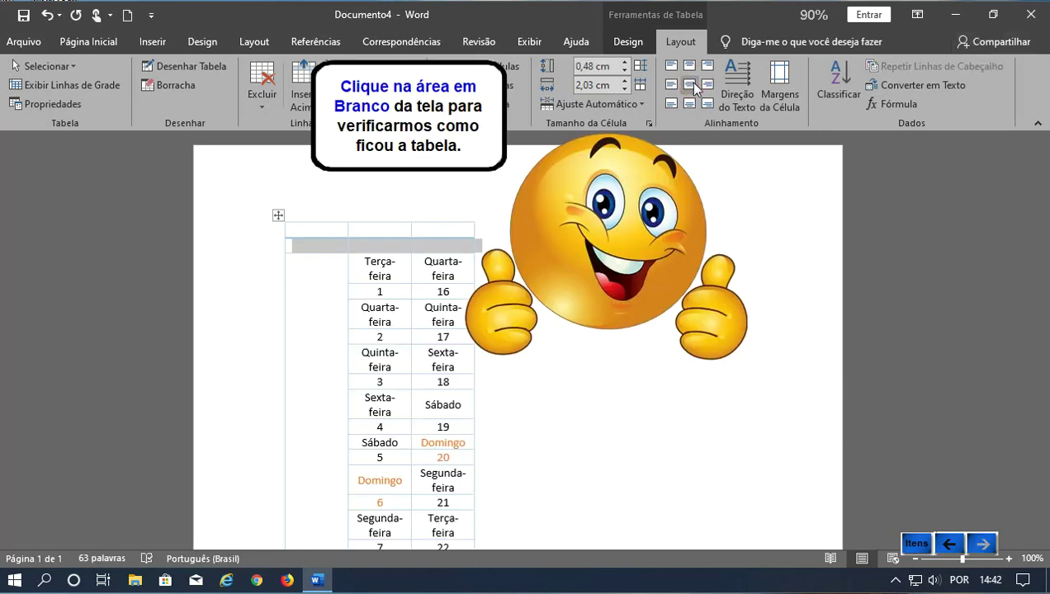
left_click(654, 488)
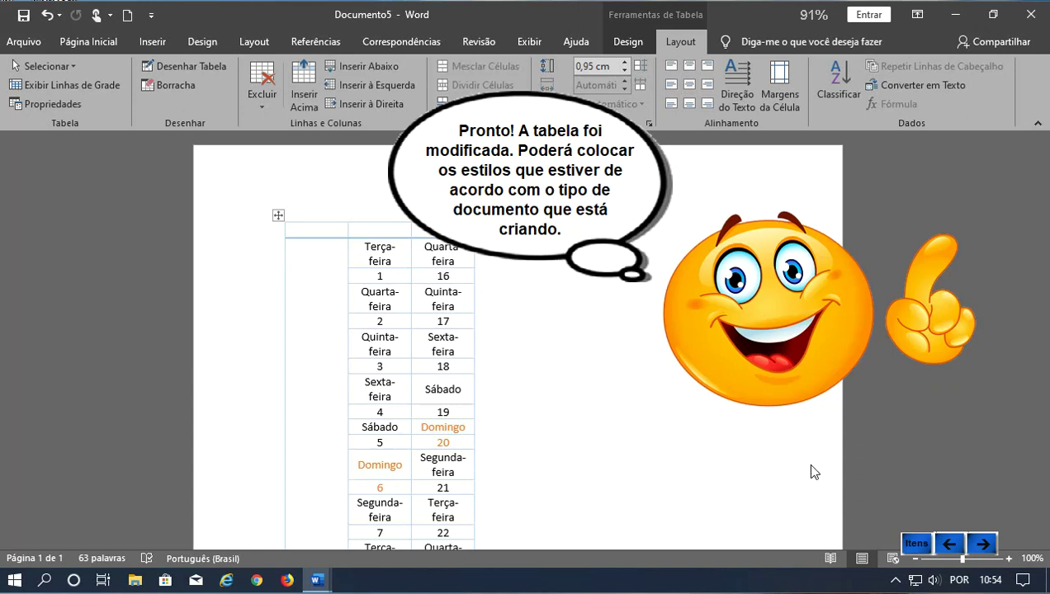
- Insert an empty row directly above the Terça-feira row of the calendar table
left_click(995, 545)
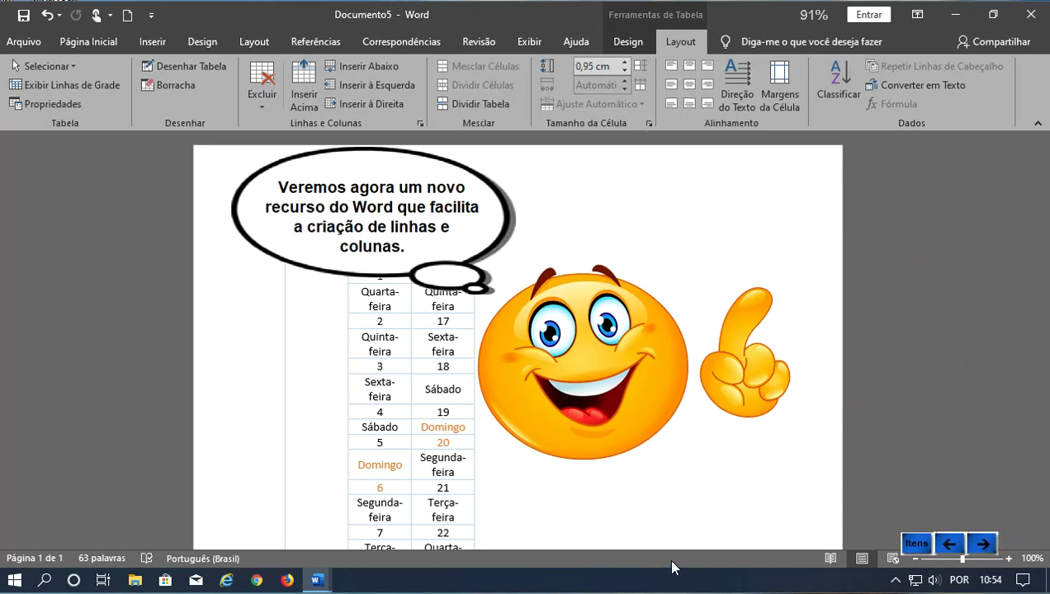
left_click(984, 541)
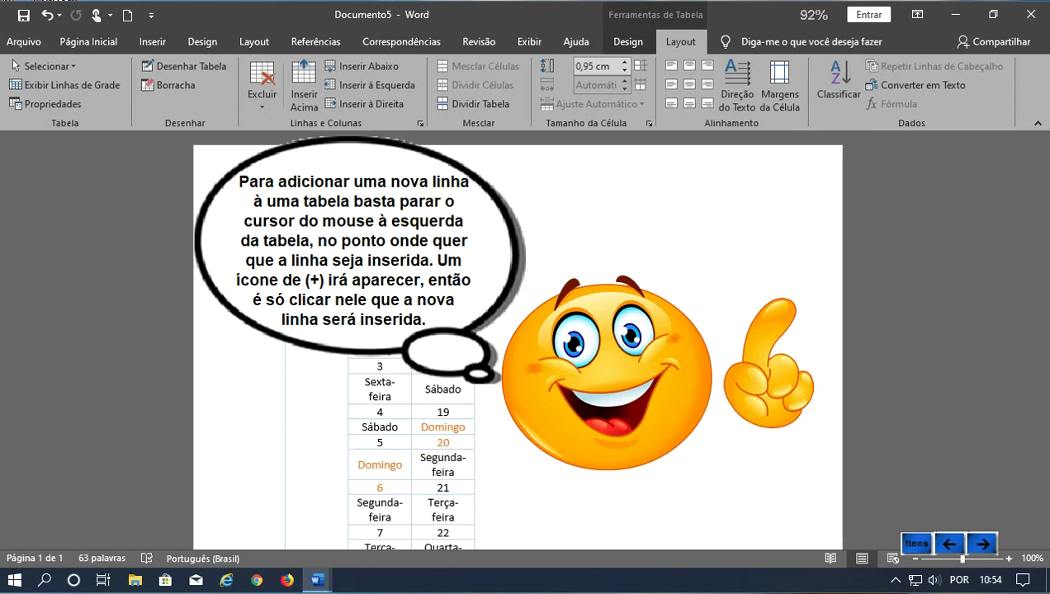
left_click(982, 544)
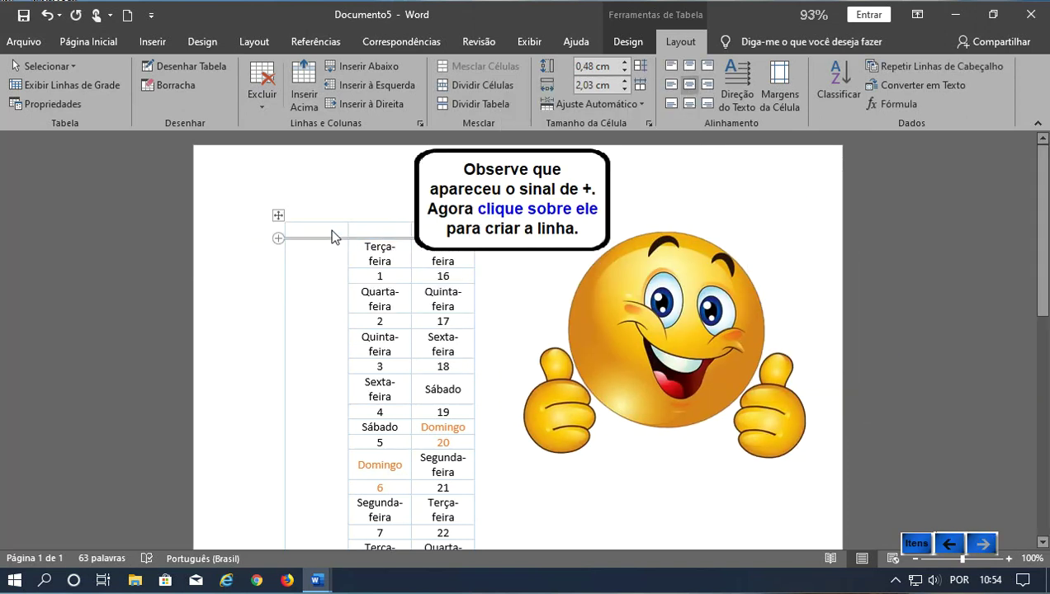
left_click(278, 239)
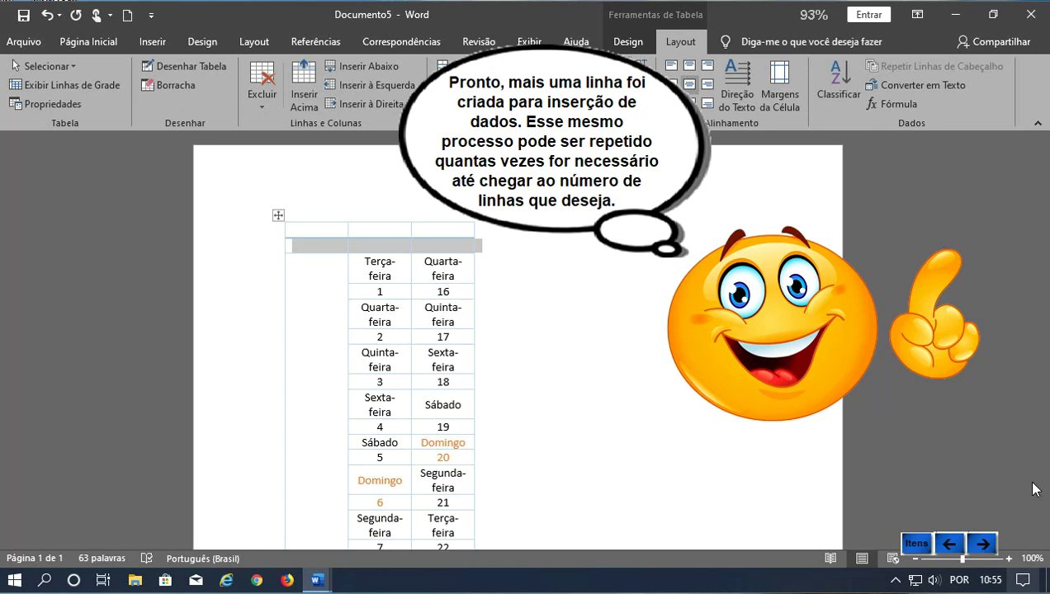
left_click(984, 545)
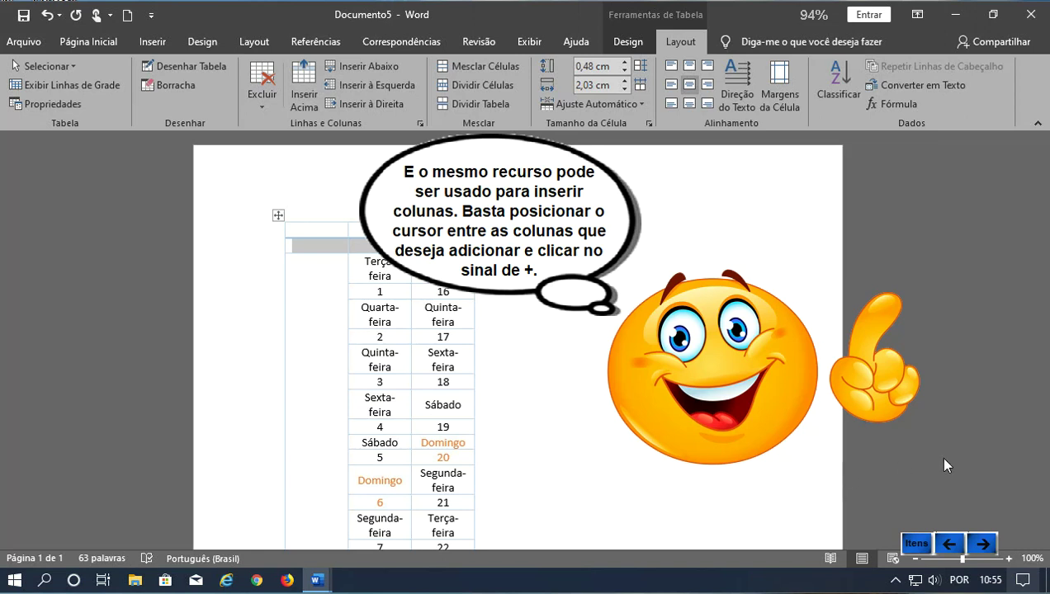
- Insert a new empty second column before the Terça-feira column
left_click(986, 541)
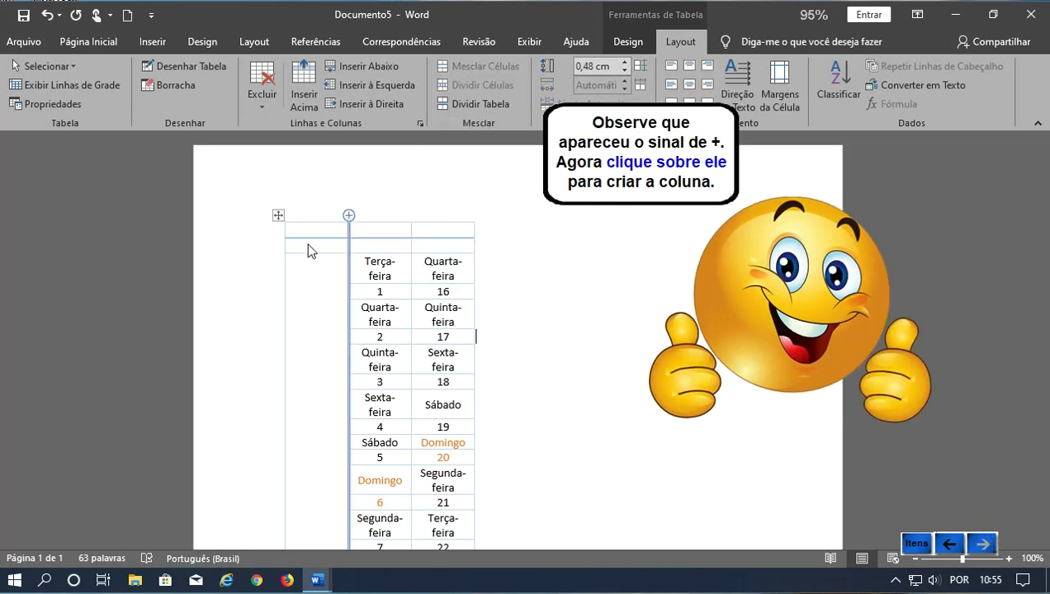
left_click(349, 217)
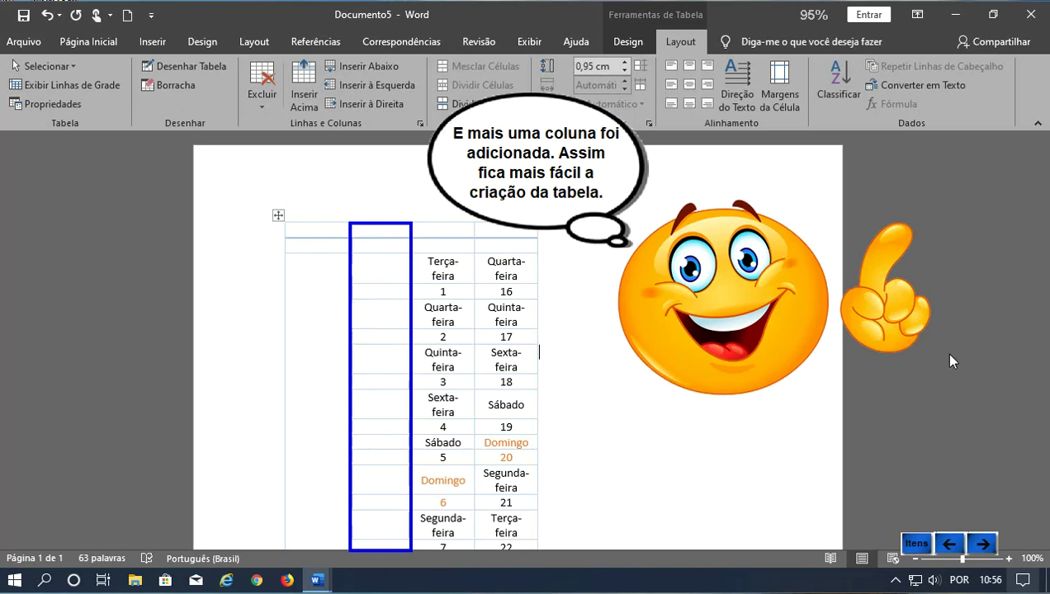
left_click(984, 544)
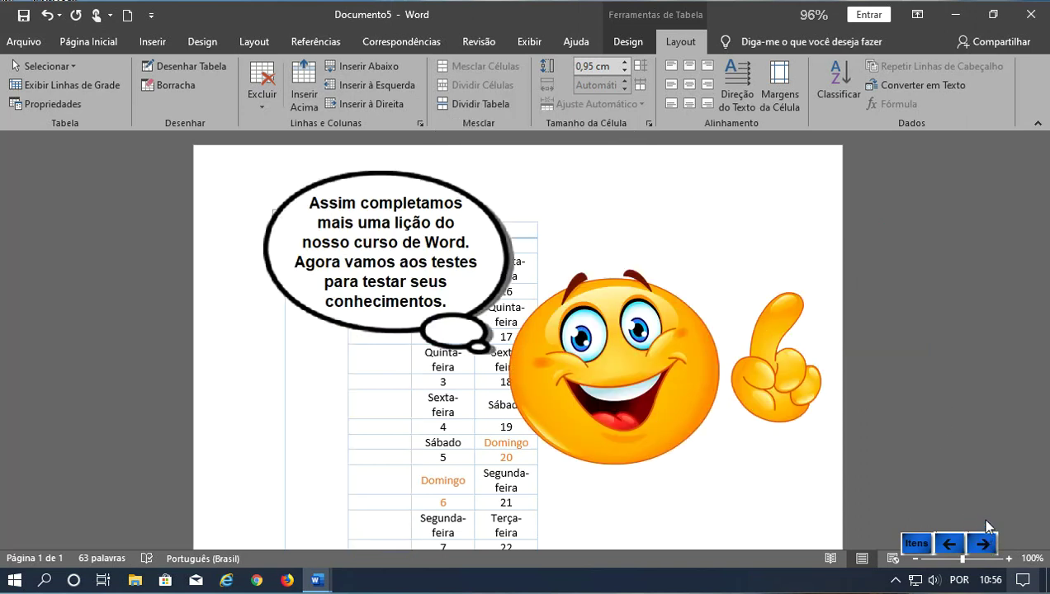